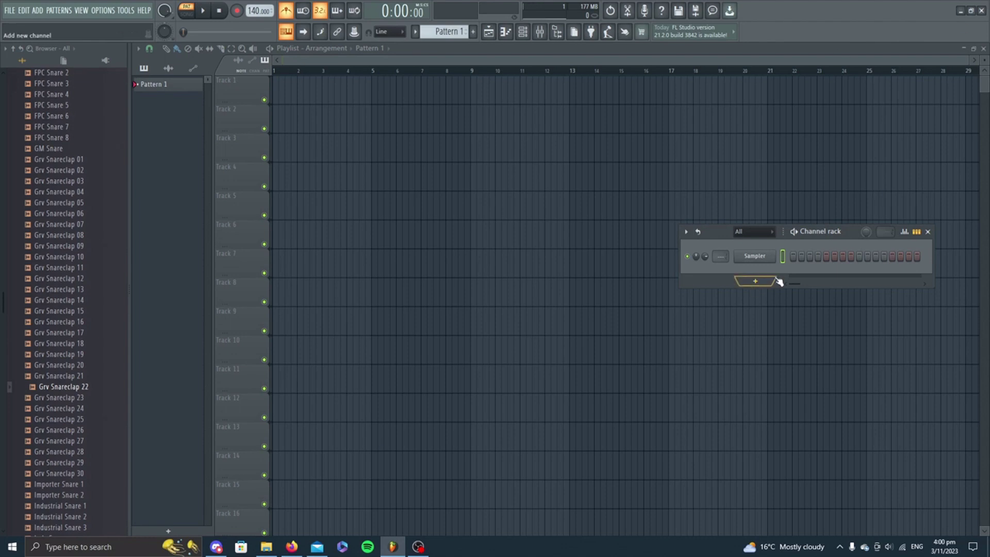
# Step: Add a Fruity DX10 instrument channel and load its Music Box 2 preset
pyautogui.click(767, 288)
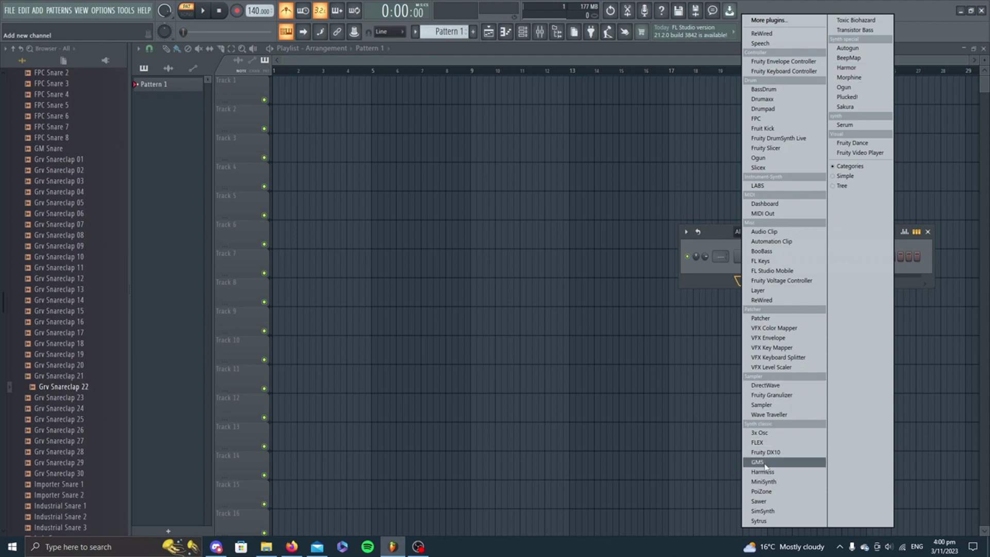
pyautogui.click(804, 453)
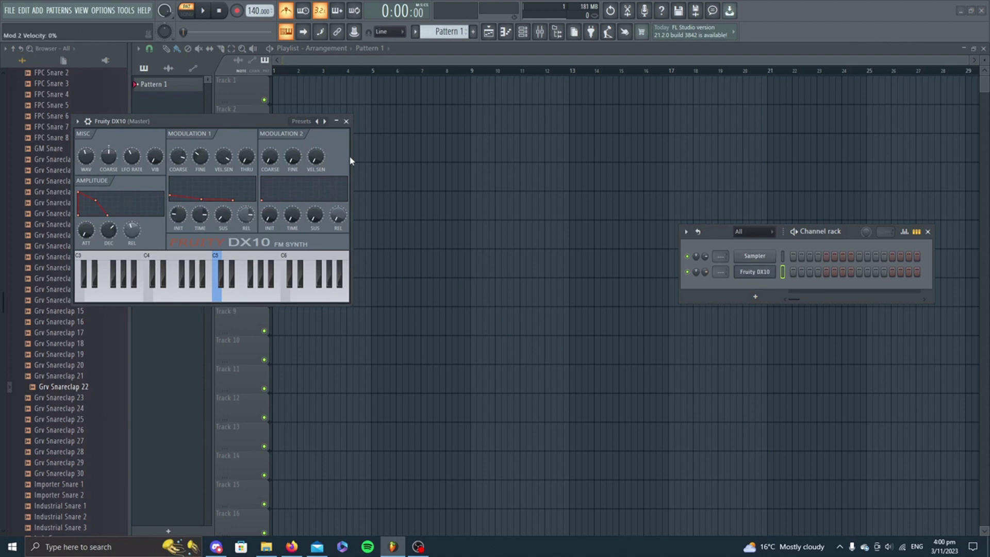
pyautogui.click(309, 123)
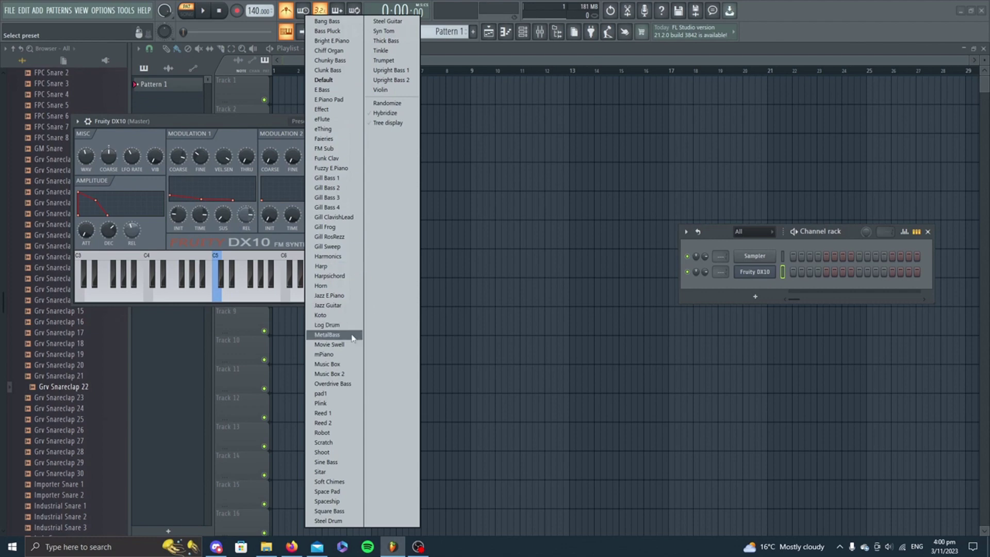
pyautogui.click(327, 374)
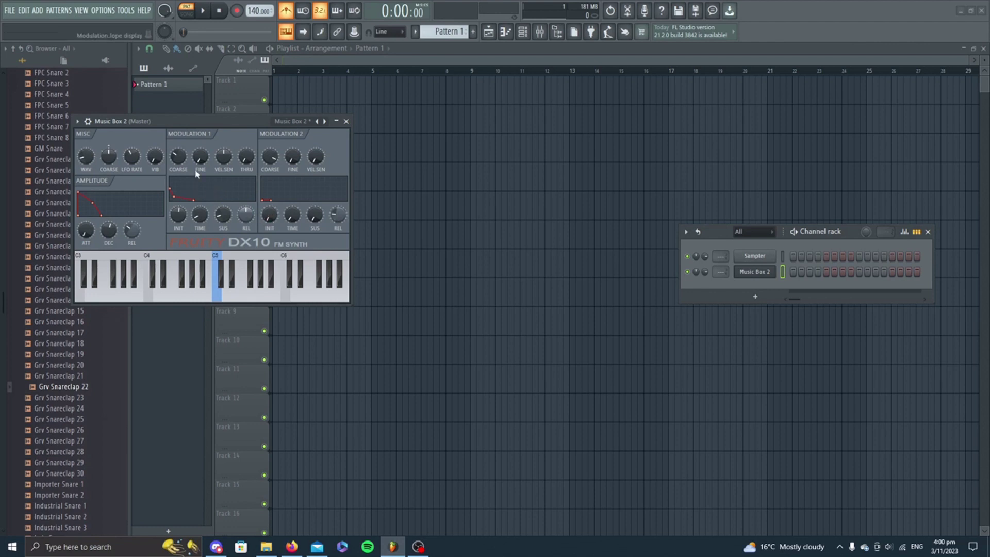
# Step: Play a few chords on the Music Box 2 instrument to audition the preset
pyautogui.press('c')
pyautogui.press('h')
pyautogui.press('m')
pyautogui.press('c')
pyautogui.press('h')
pyautogui.press('m')
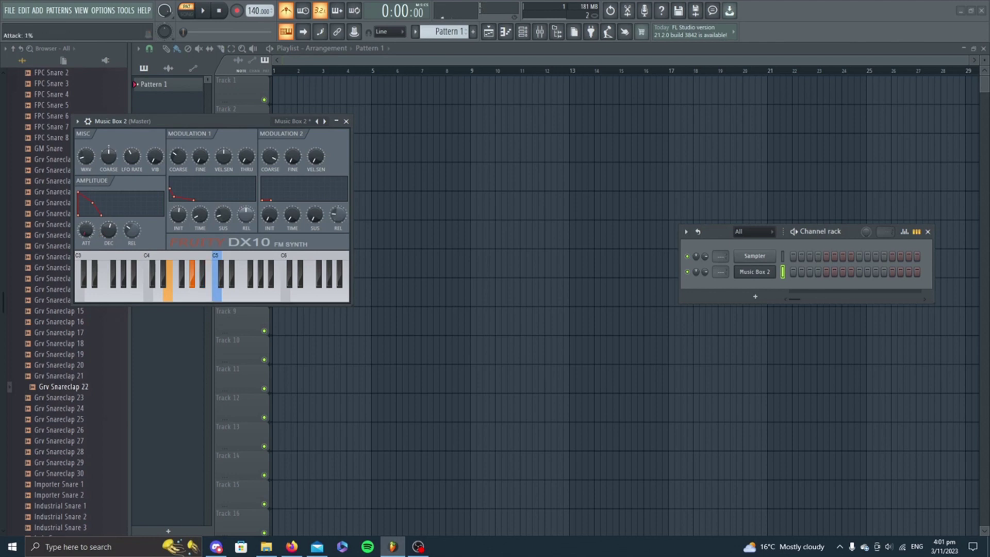
# Step: Reshape the DX10 envelopes: longer amplitude attack, decay and release, shorter Modulation 1 time, and Modulation 2 decay at 80%
pyautogui.moveTo(85, 230); pyautogui.dragTo(85, 226)
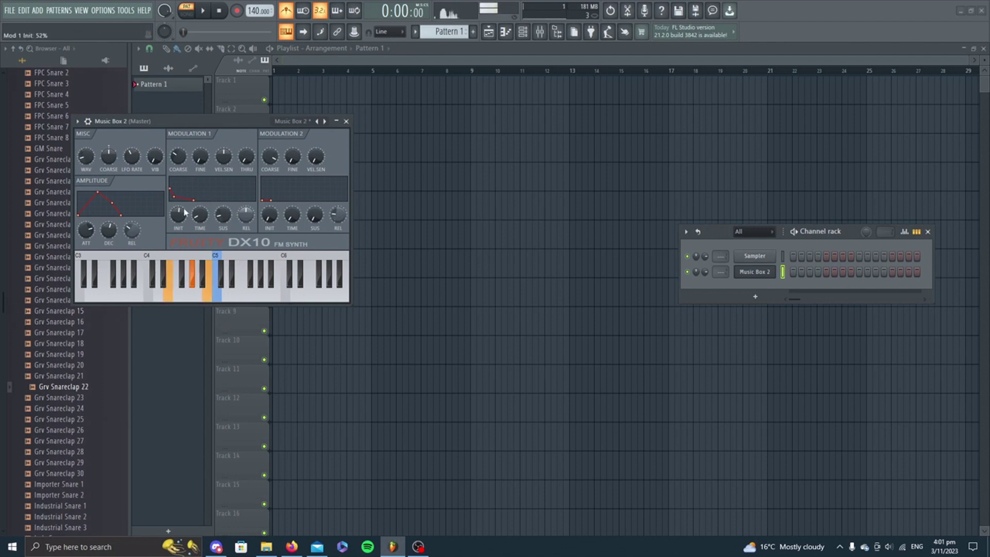
pyautogui.moveTo(199, 215); pyautogui.dragTo(230, 229)
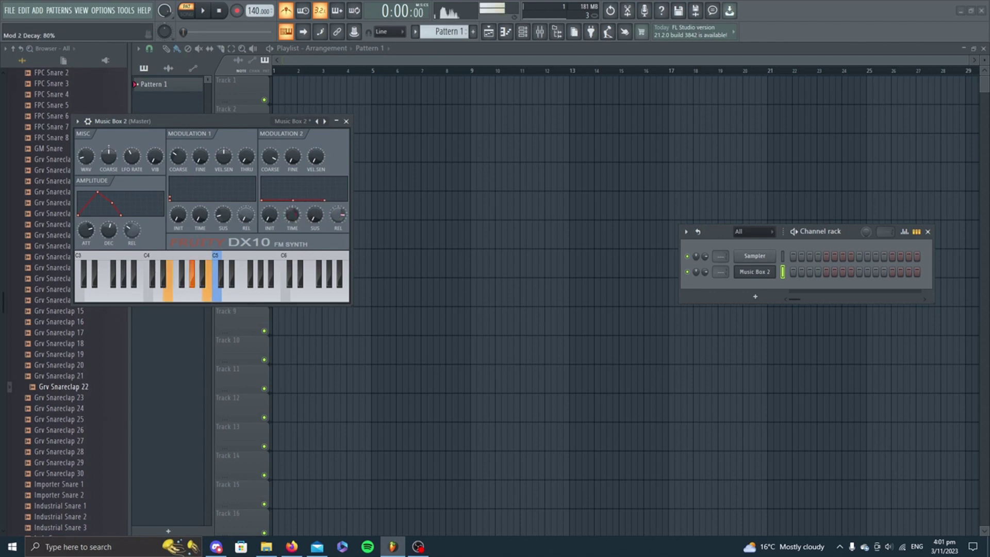
pyautogui.moveTo(315, 215); pyautogui.dragTo(315, 196)
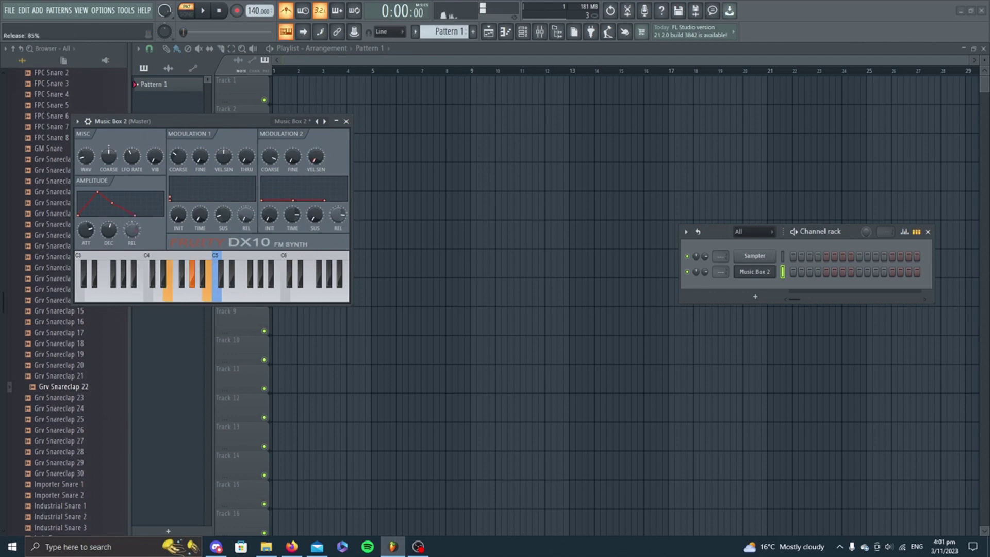
pyautogui.moveTo(132, 230); pyautogui.dragTo(132, 225)
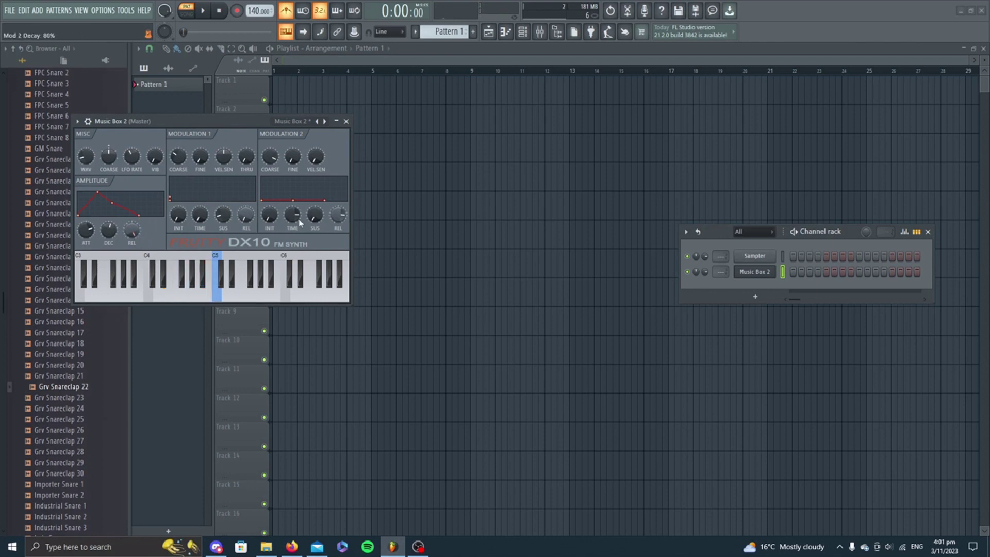
pyautogui.moveTo(109, 229); pyautogui.dragTo(109, 221)
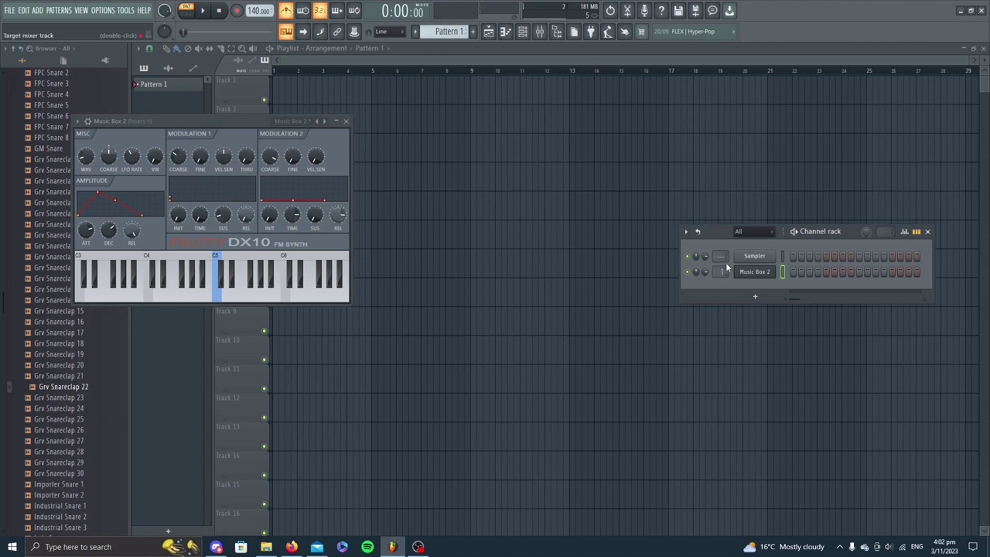
# Step: Delete the unused Sampler channel and minimize the Music Box 2 instrument window
pyautogui.rightClick(746, 262)
pyautogui.click(798, 367)
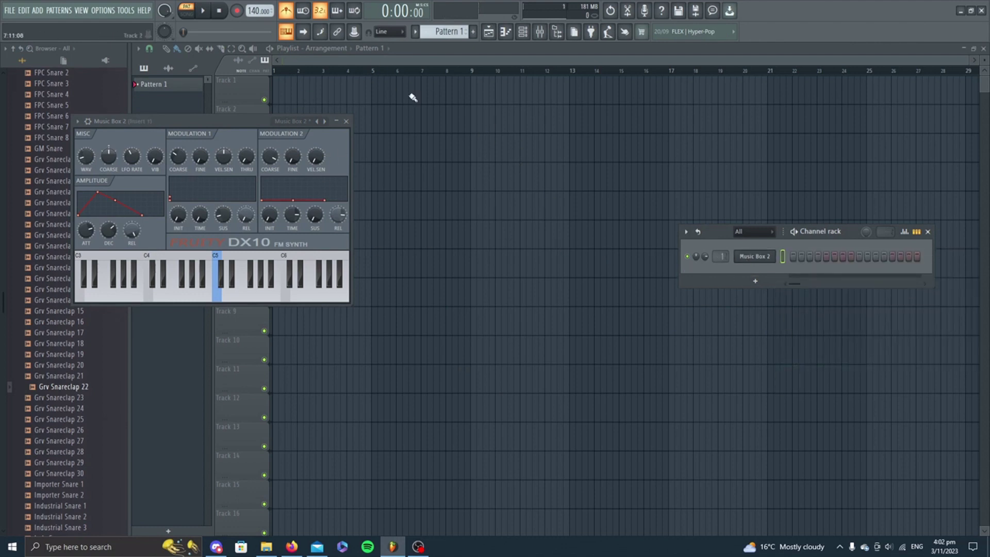
pyautogui.click(337, 120)
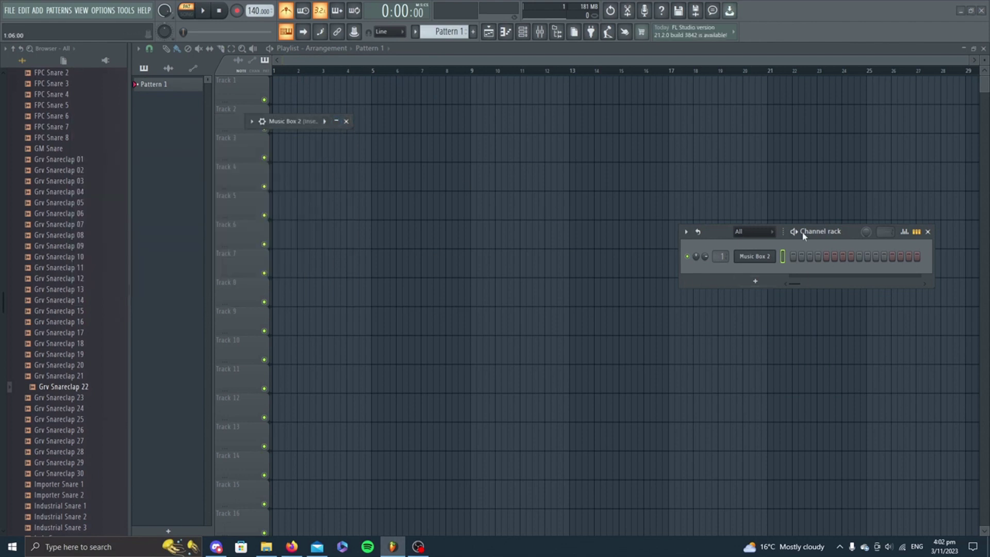
# Step: Open the piano roll for the Music Box 2 channel
pyautogui.rightClick(760, 261)
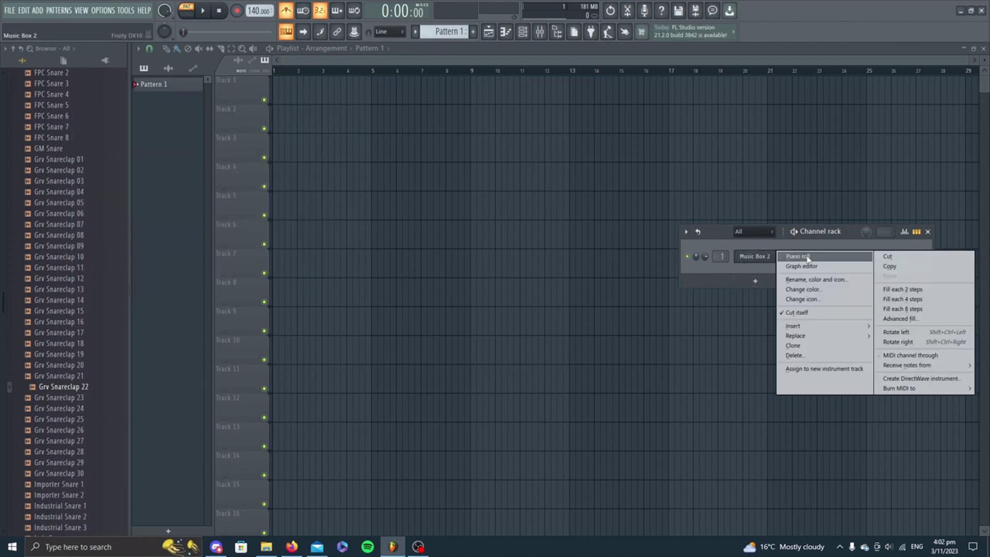
pyautogui.click(747, 272)
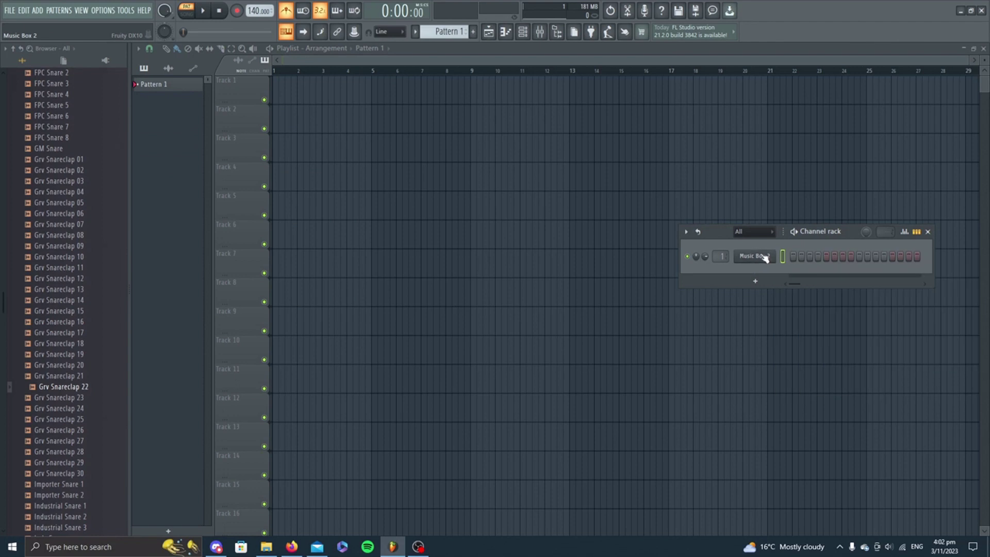
pyautogui.rightClick(762, 258)
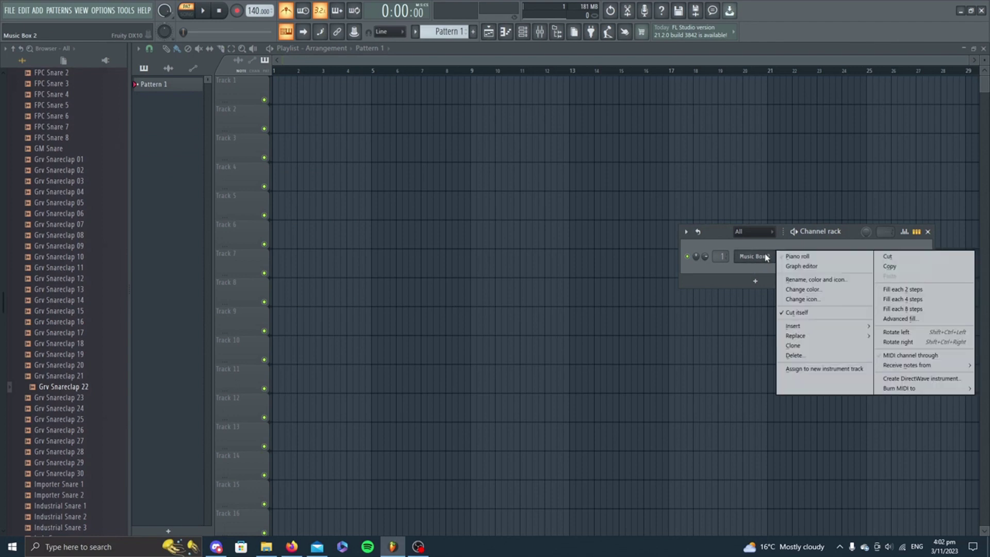
pyautogui.click(799, 256)
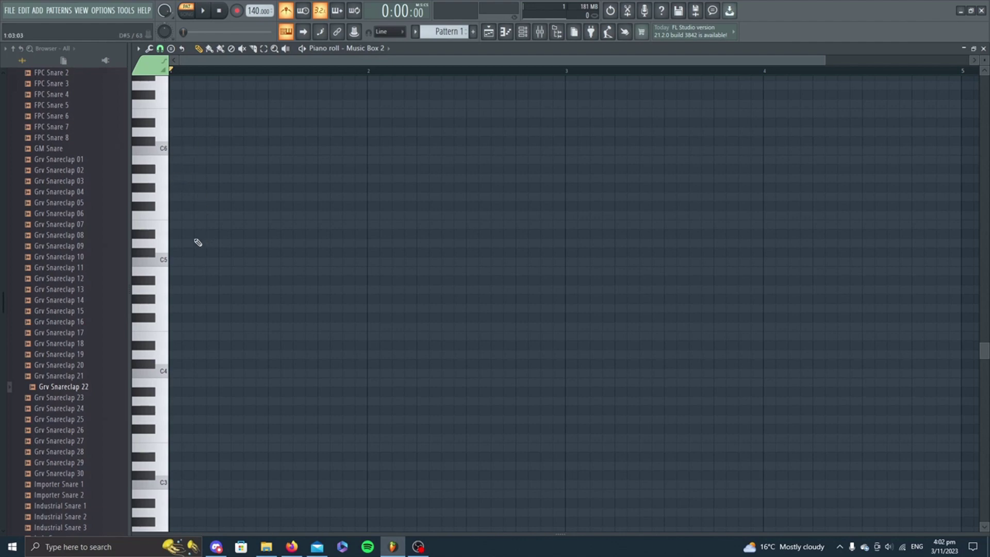
# Step: Place short A4 and C#5 notes at the very start of bar 1, auditioning the keys between them
pyautogui.click(181, 179)
pyautogui.moveTo(181, 178); pyautogui.dragTo(173, 289)
pyautogui.click(161, 292)
pyautogui.click(156, 282)
pyautogui.click(167, 273)
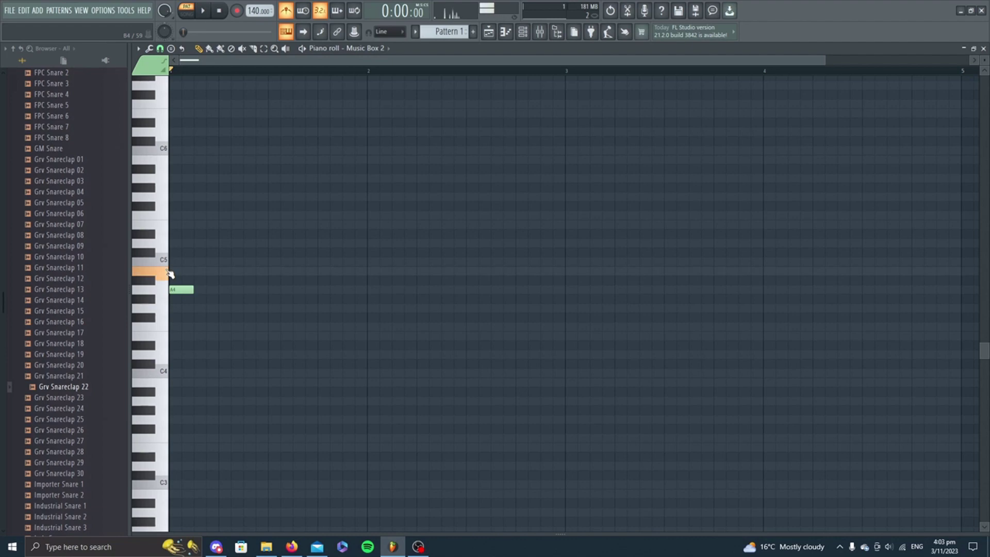
pyautogui.click(165, 266)
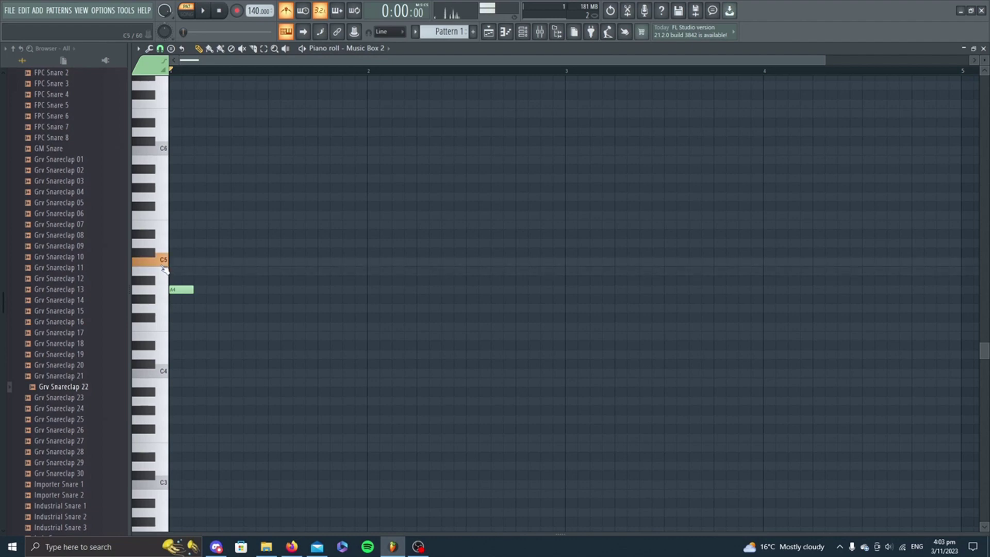
pyautogui.click(150, 255)
pyautogui.click(178, 253)
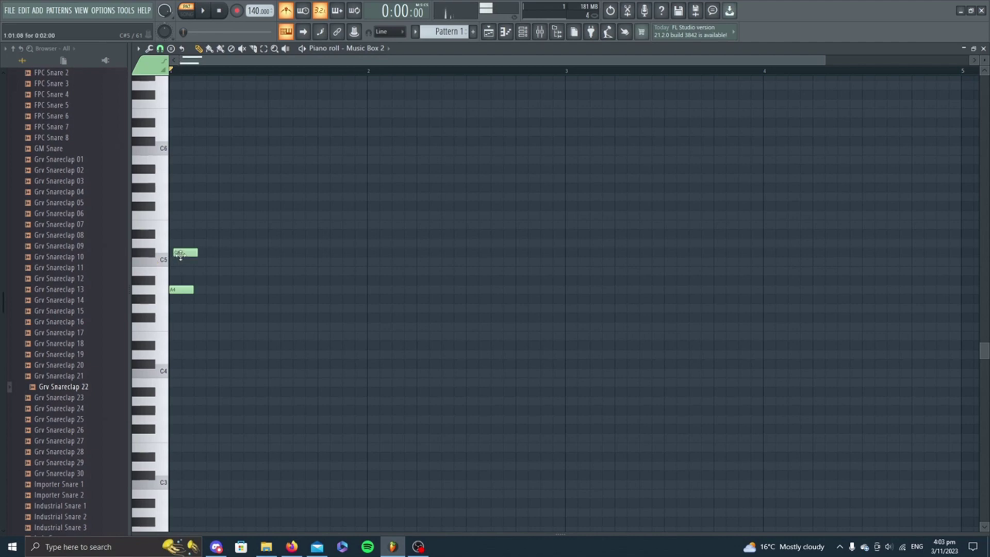
pyautogui.click(173, 253)
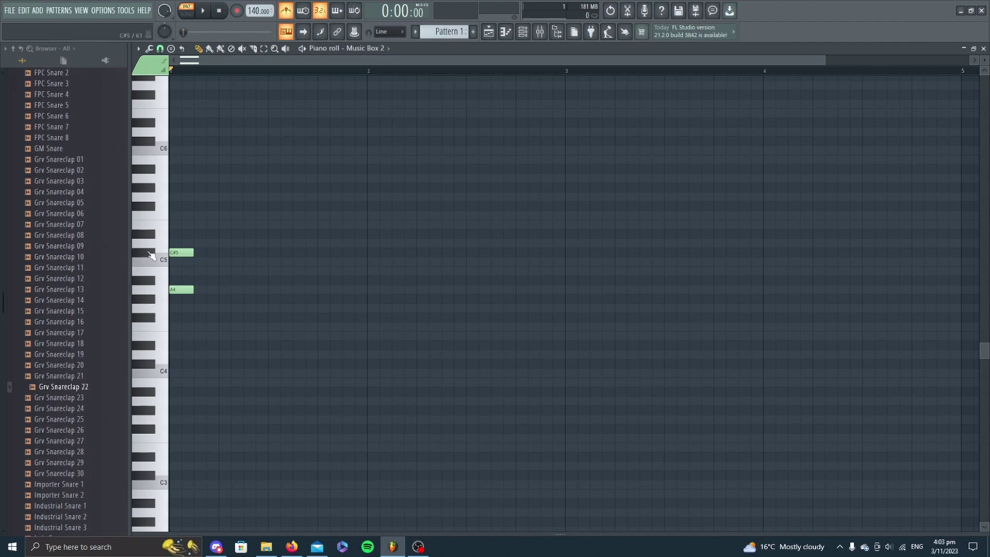
# Step: Add a short E5 note above them at the start of bar 1 and preview the chord
pyautogui.click(167, 247)
pyautogui.click(172, 225)
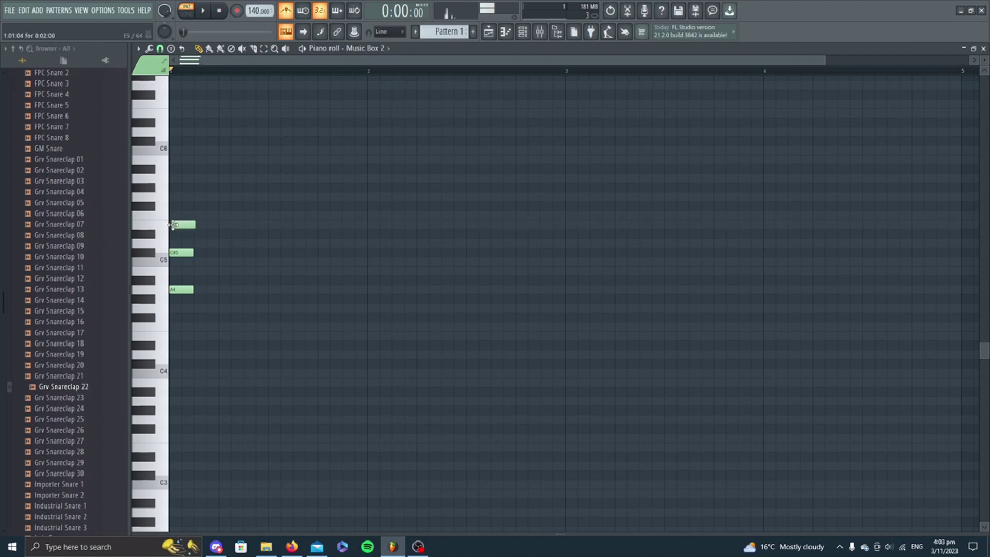
pyautogui.click(167, 225)
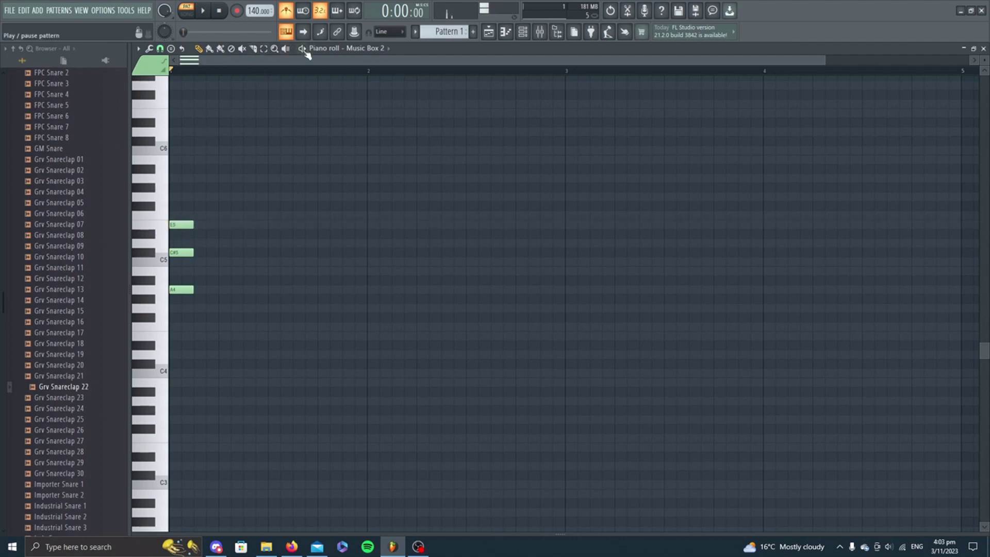
pyautogui.press('space')
pyautogui.press('space')
# Step: Turn off the metronome, set the project tempo to 83 BPM, and preview the pattern
pyautogui.click(287, 11)
pyautogui.moveTo(259, 10); pyautogui.dragTo(259, 36)
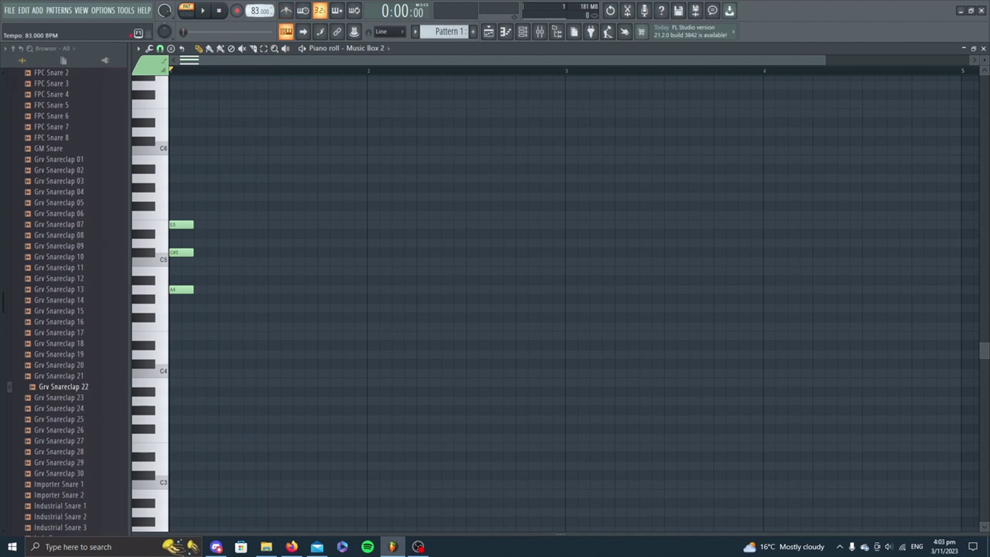
pyautogui.press('space')
pyautogui.press('space')
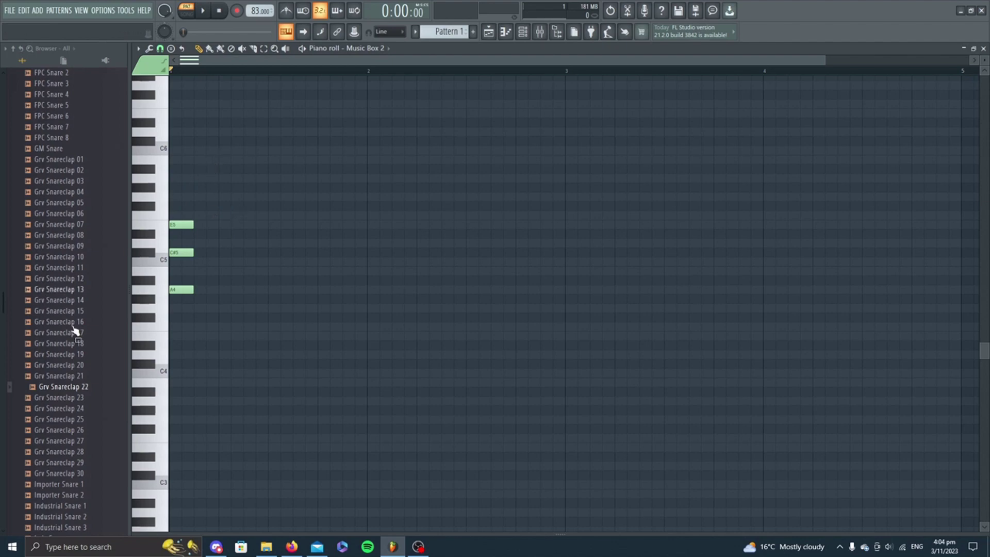
# Step: Add a fourth chord note on F5 at the start of bar 1, raise it to F#5, and preview the result
pyautogui.click(159, 220)
pyautogui.click(180, 215)
pyautogui.click(213, 11)
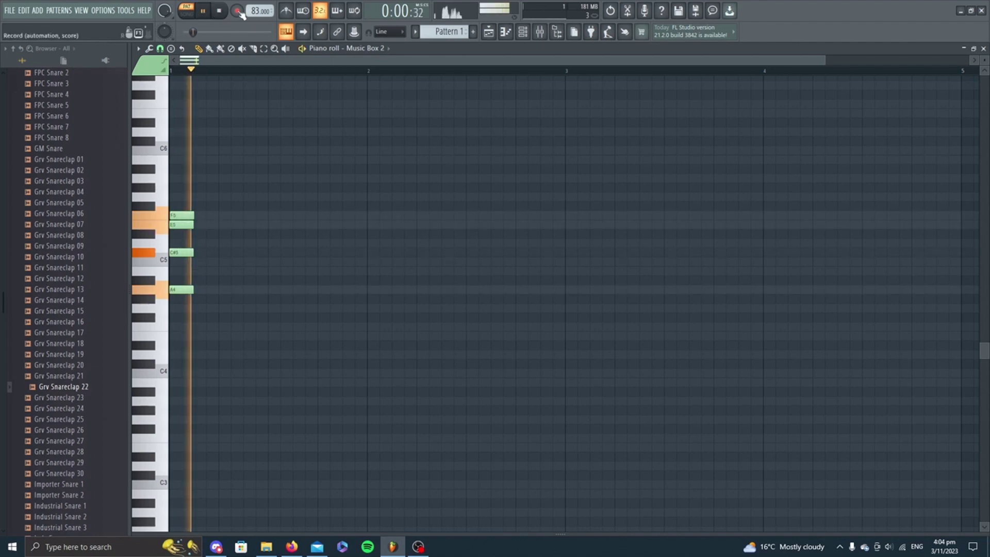
pyautogui.click(219, 11)
pyautogui.moveTo(181, 215); pyautogui.dragTo(181, 205)
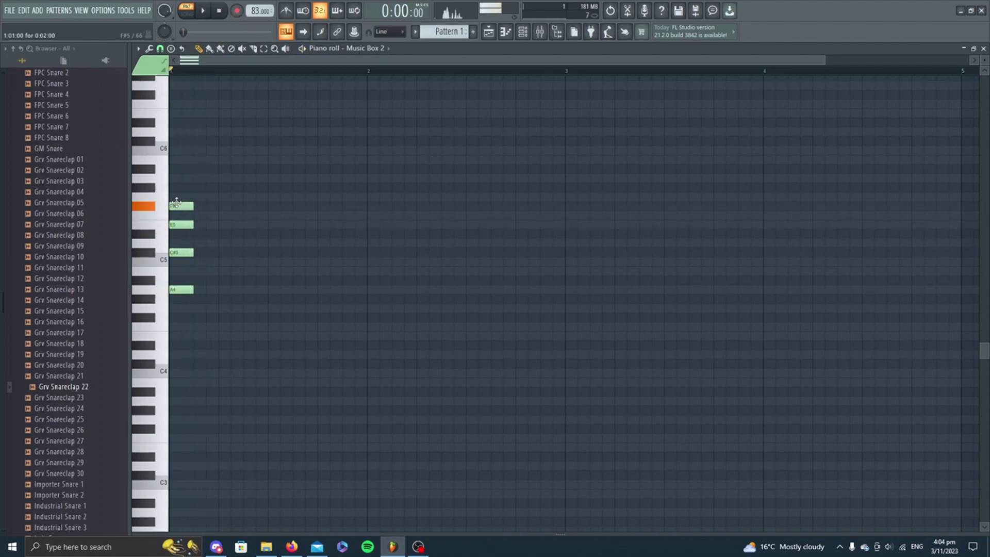
pyautogui.click(202, 10)
pyautogui.click(218, 12)
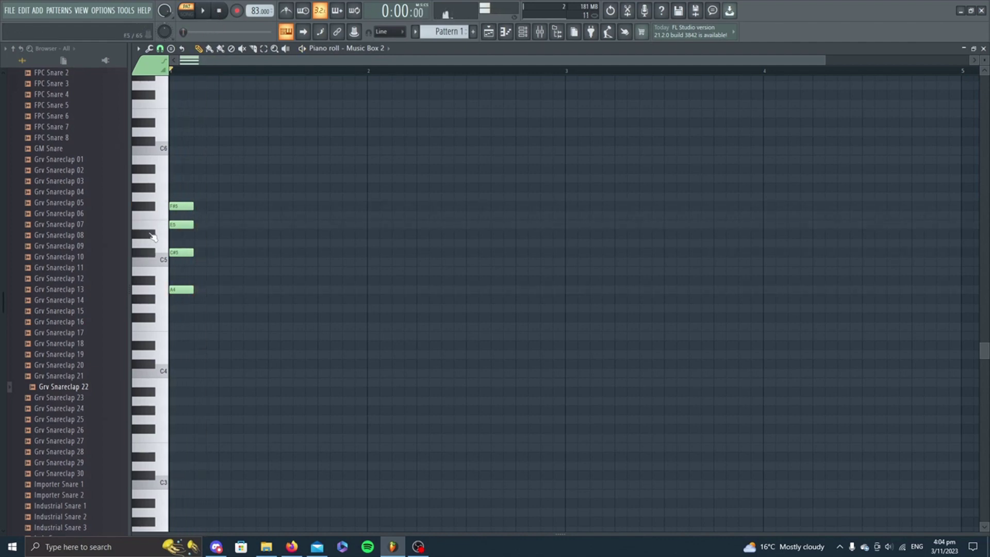
# Step: Audition the keys from F#5 to G#5 and move the chord's top note up to G#5
pyautogui.click(185, 208)
pyautogui.click(144, 206)
pyautogui.click(145, 207)
pyautogui.click(146, 198)
pyautogui.click(144, 188)
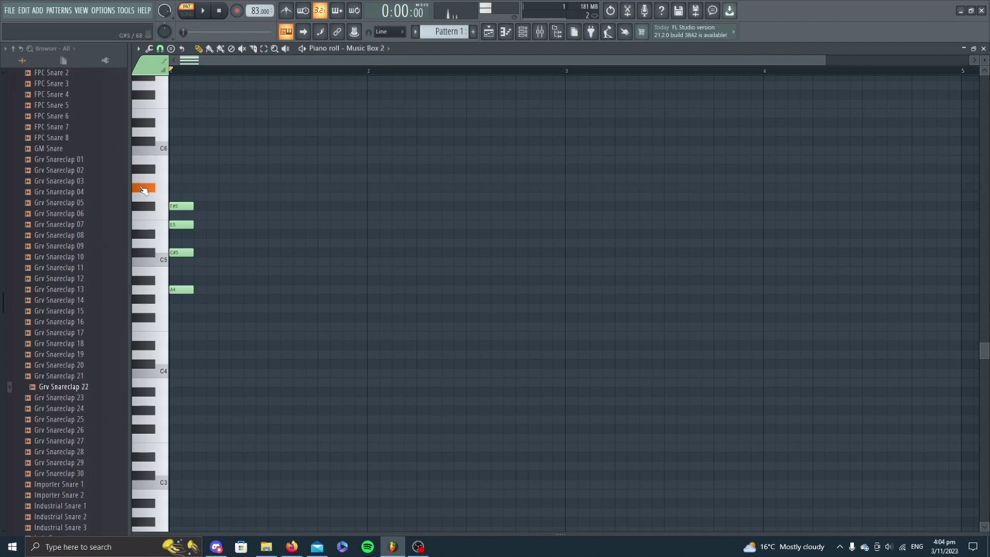
pyautogui.click(178, 202)
pyautogui.moveTo(178, 202); pyautogui.dragTo(177, 184)
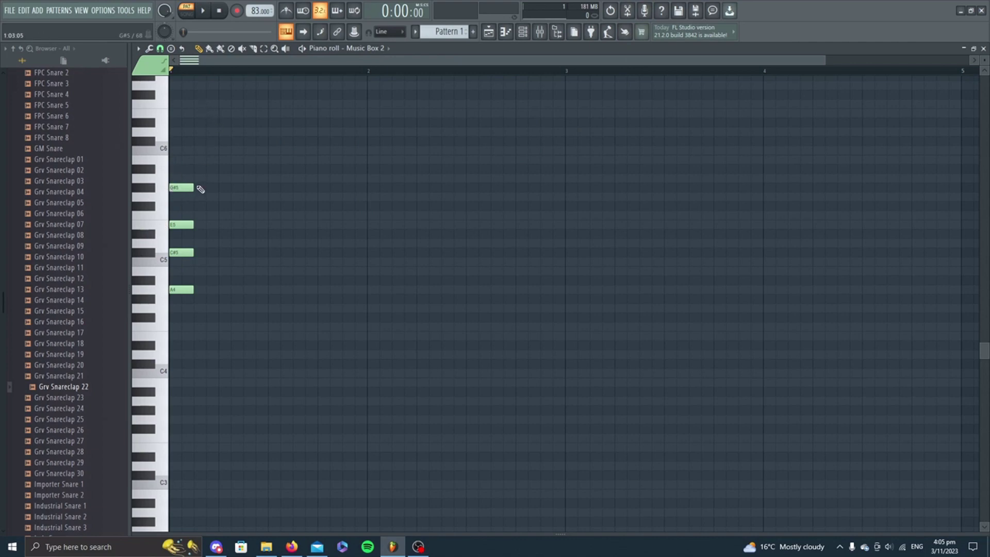
# Step: Lengthen all four chord notes together to almost the end of bar 1 and play the chord back
pyautogui.hotkey('ctrl', 'a')
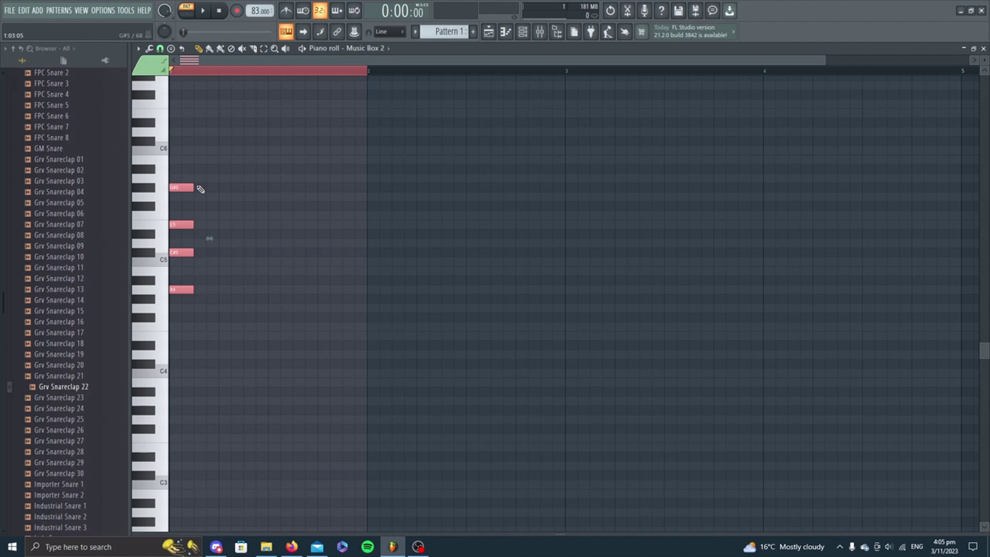
pyautogui.moveTo(193, 186); pyautogui.dragTo(364, 172)
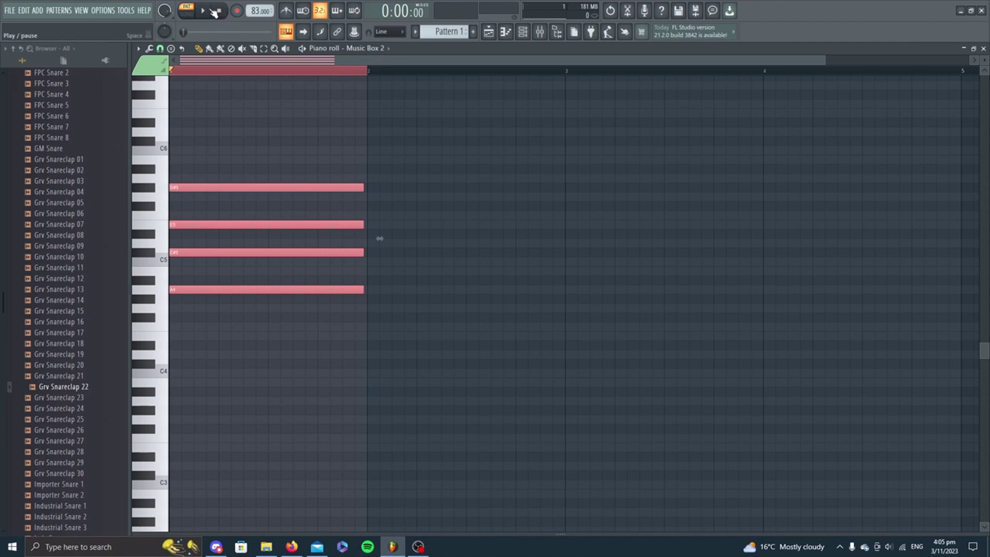
pyautogui.press('space')
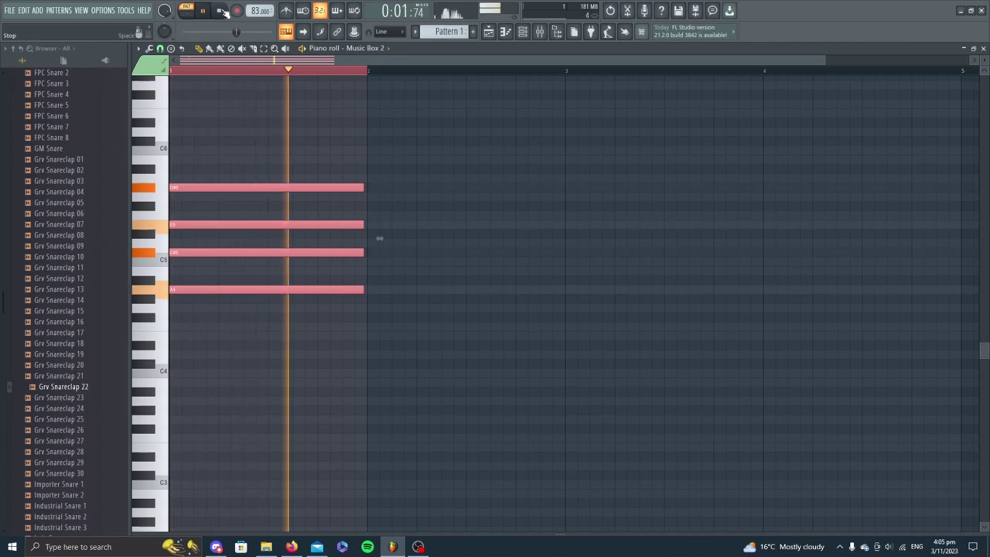
pyautogui.click(221, 11)
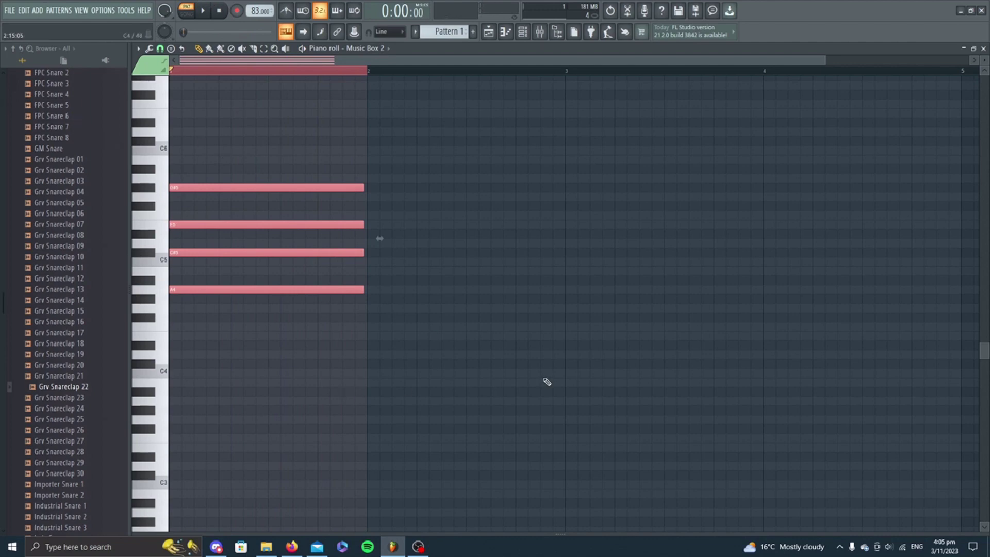
# Step: Audition the keys from A5 up to B5 and add B5 as the fifth note of the bar 1 chord
pyautogui.click(507, 32)
pyautogui.click(160, 181)
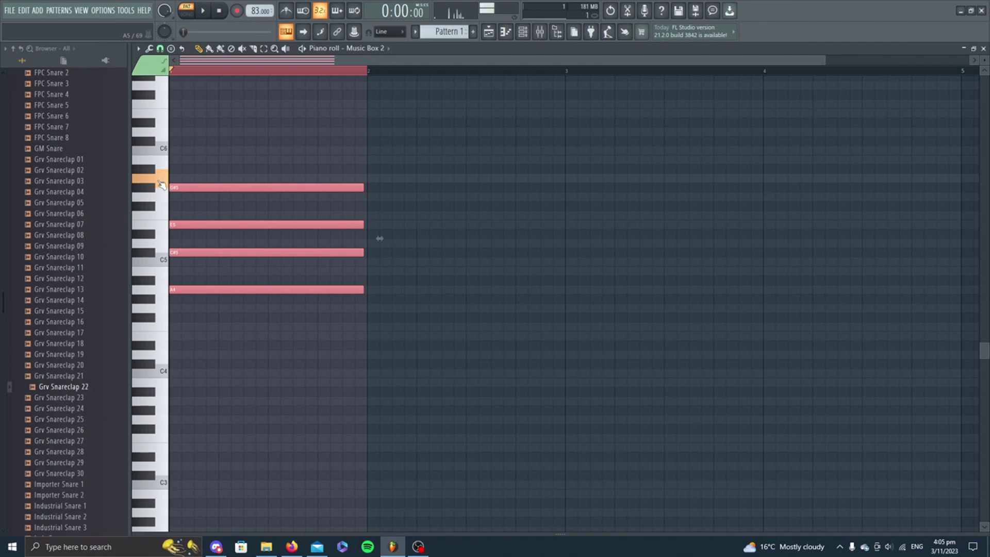
pyautogui.click(150, 170)
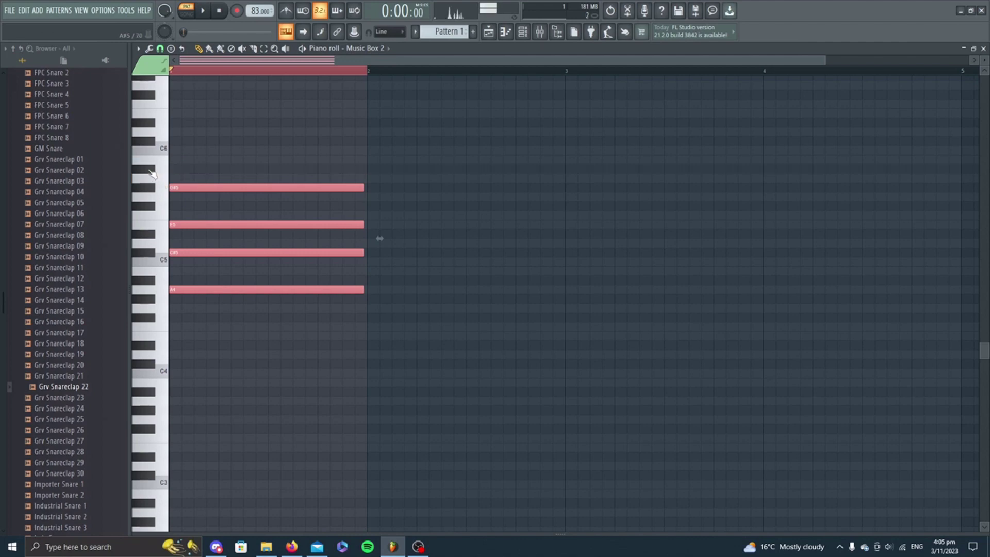
pyautogui.click(183, 159)
pyautogui.click(150, 160)
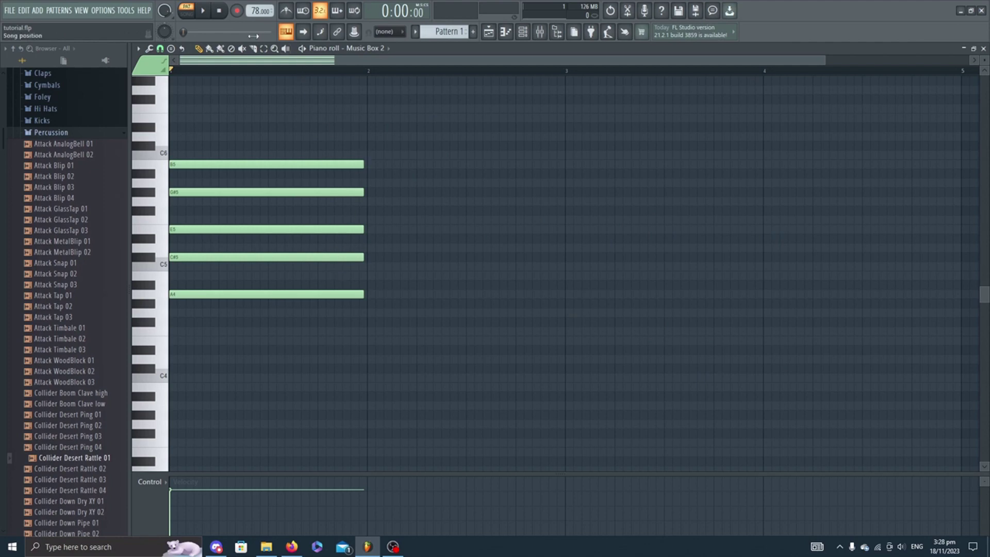
# Step: Select all five notes of the bar 1 chord and duplicate them into bar 2
pyautogui.click(264, 49)
pyautogui.moveTo(340, 114); pyautogui.dragTo(268, 323)
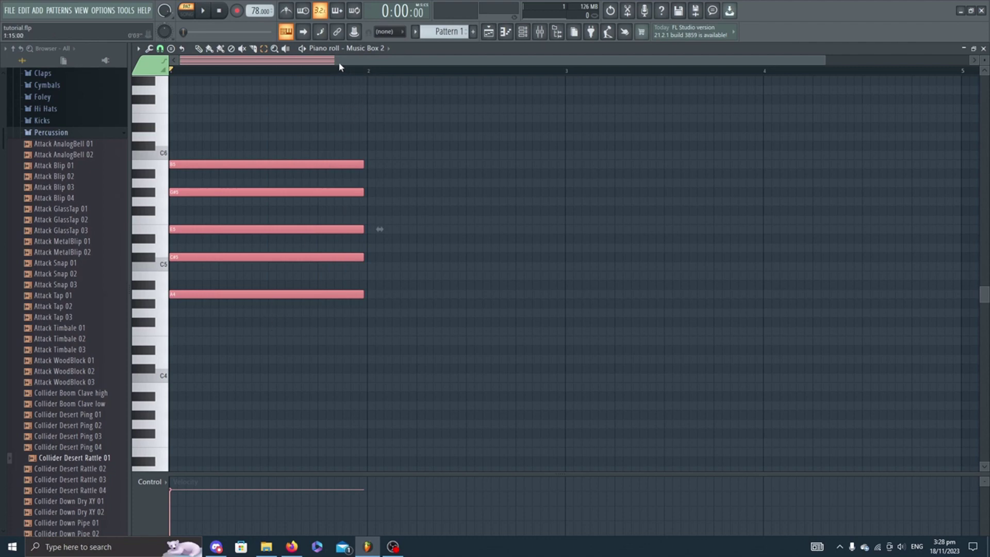
pyautogui.hotkey('ctrl', 'b')
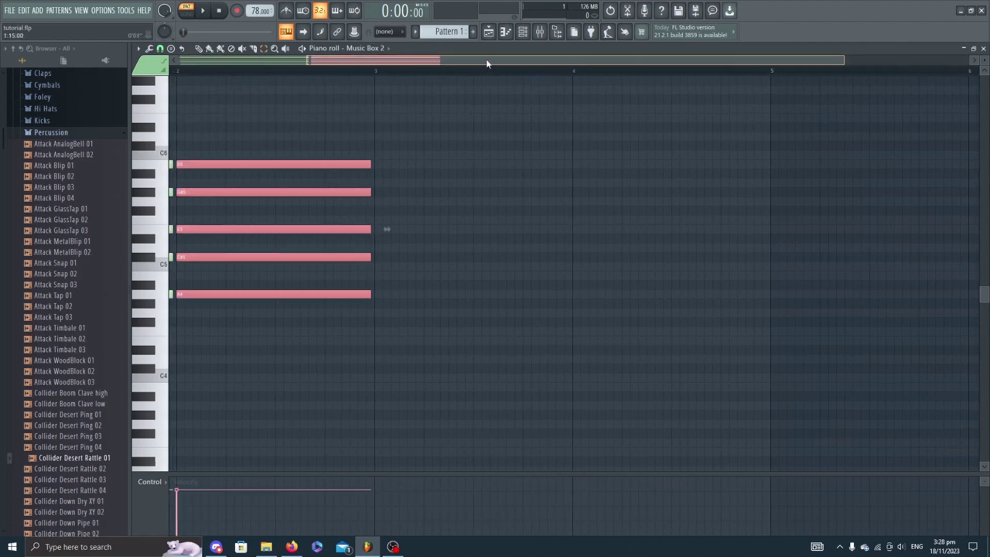
pyautogui.moveTo(487, 63); pyautogui.dragTo(310, 64)
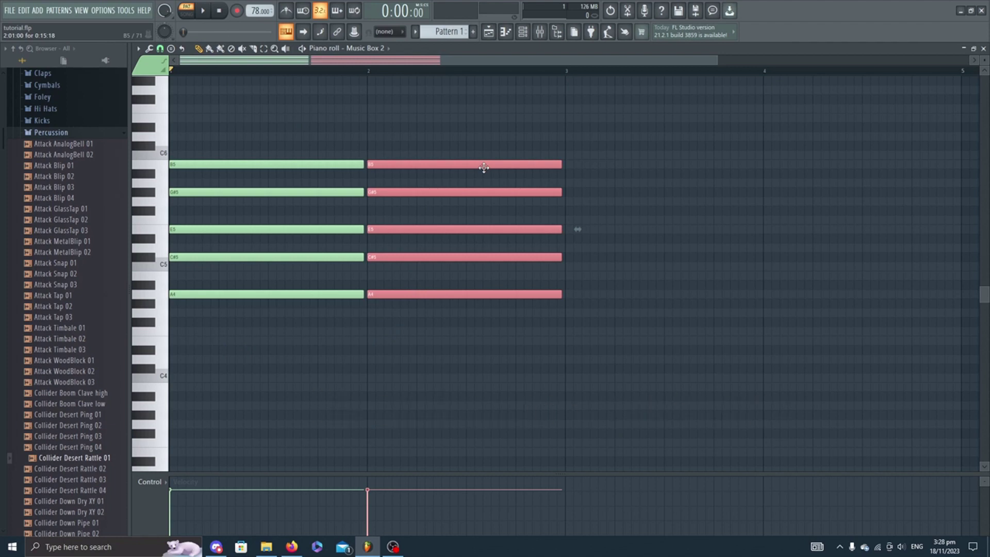
# Step: Transpose the bar 2 chord down five semitones to E4, G#4, B4, D#5 and F#5, and deselect it
pyautogui.press('Down')
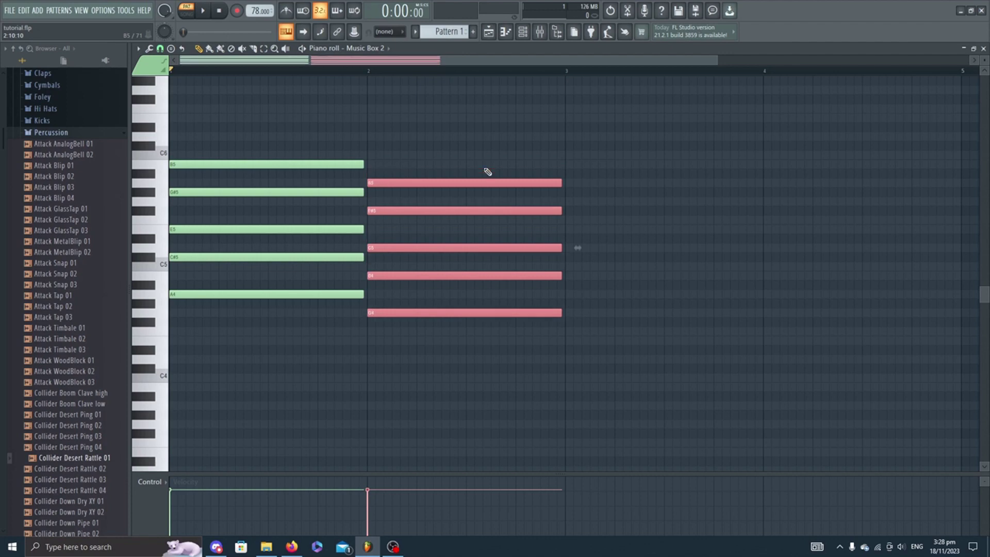
pyautogui.press('Down')
pyautogui.press('Down')
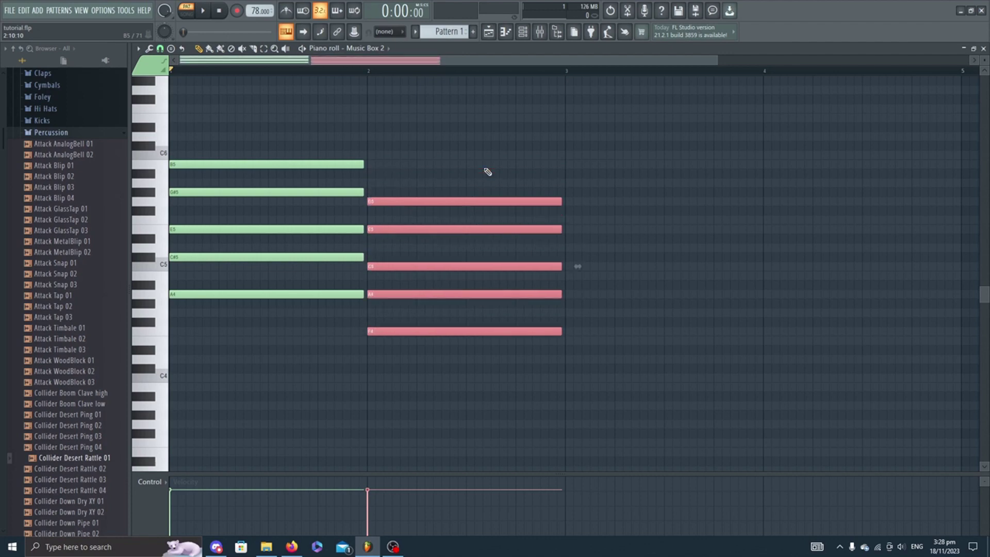
pyautogui.press('Down')
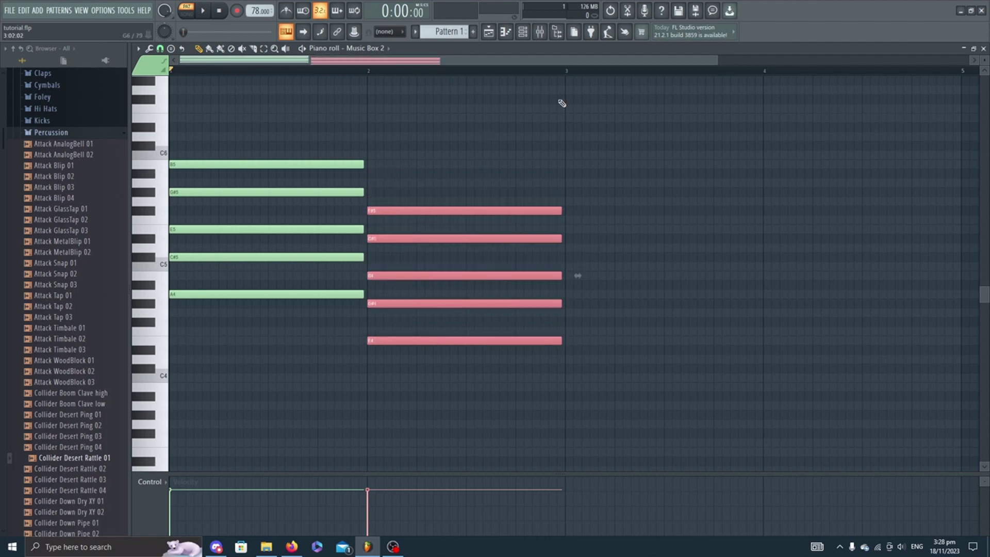
pyautogui.hotkey('ctrl', 'd')
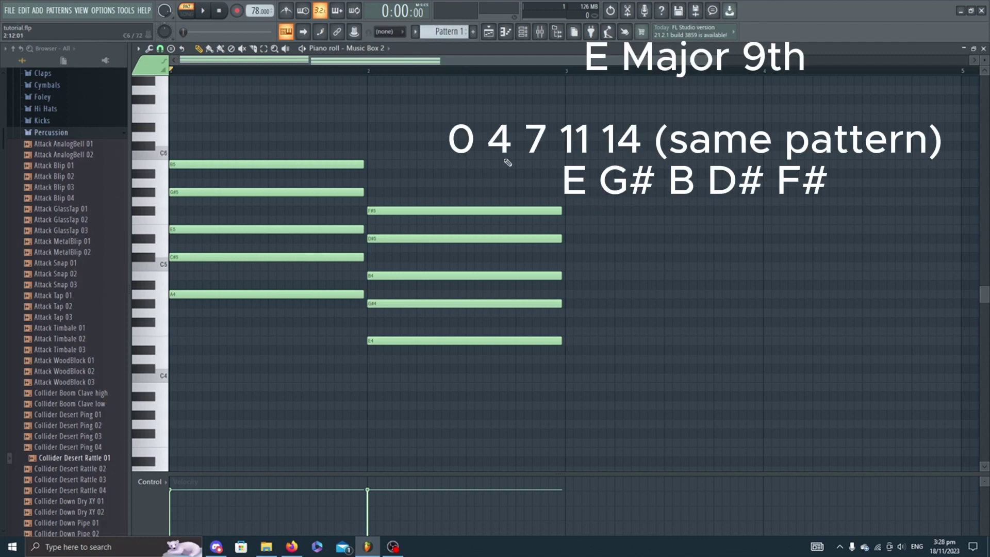
# Step: Play back the two-chord pattern and check it against the metronome
pyautogui.click(205, 11)
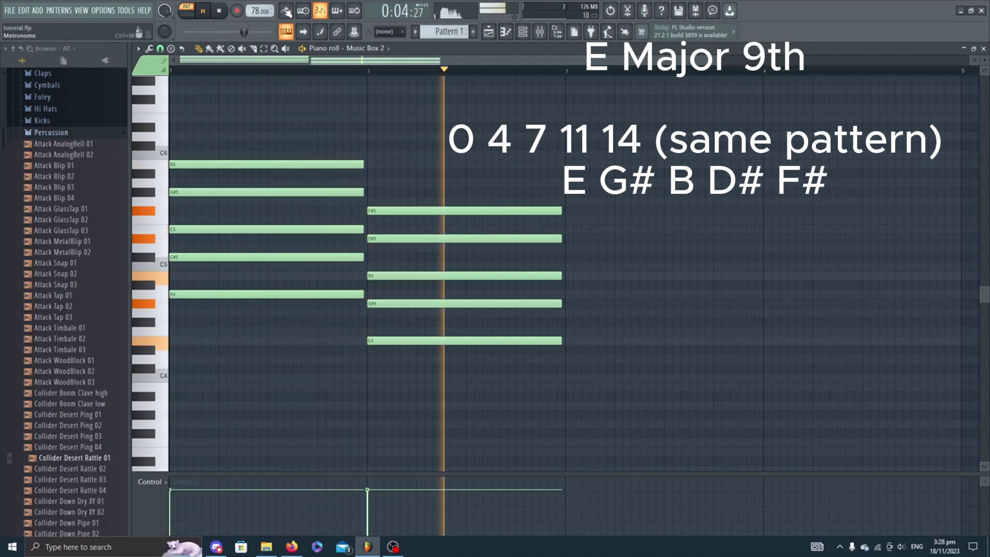
pyautogui.click(286, 10)
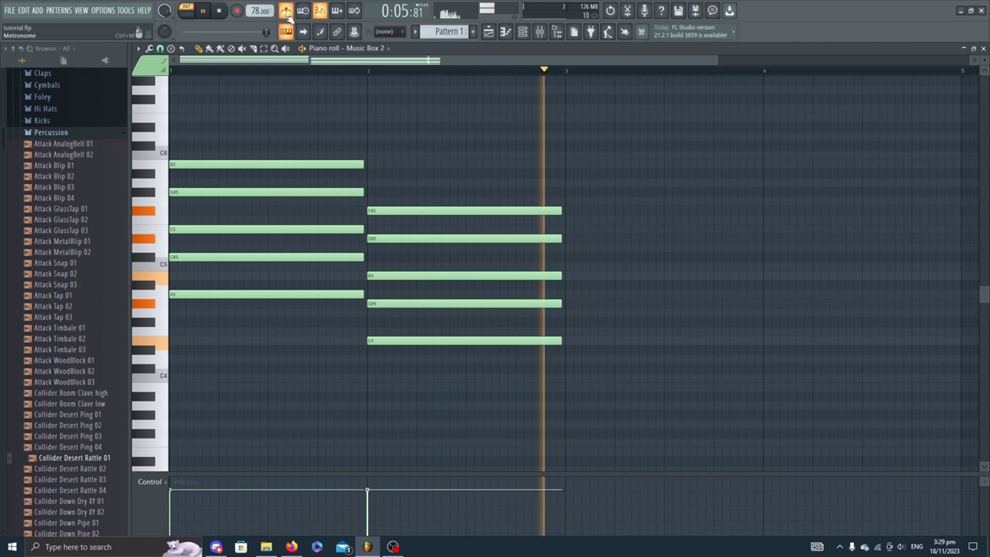
pyautogui.click(222, 11)
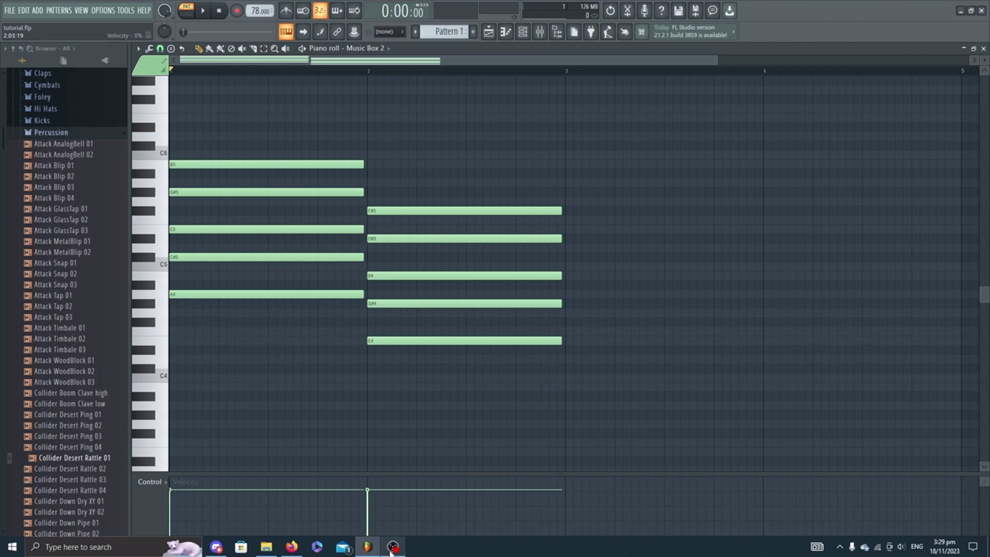
# Step: Audition the kick samples and add HouseGen TopKick 40 as a new channel on mixer track 2
pyautogui.moveTo(390, 551)
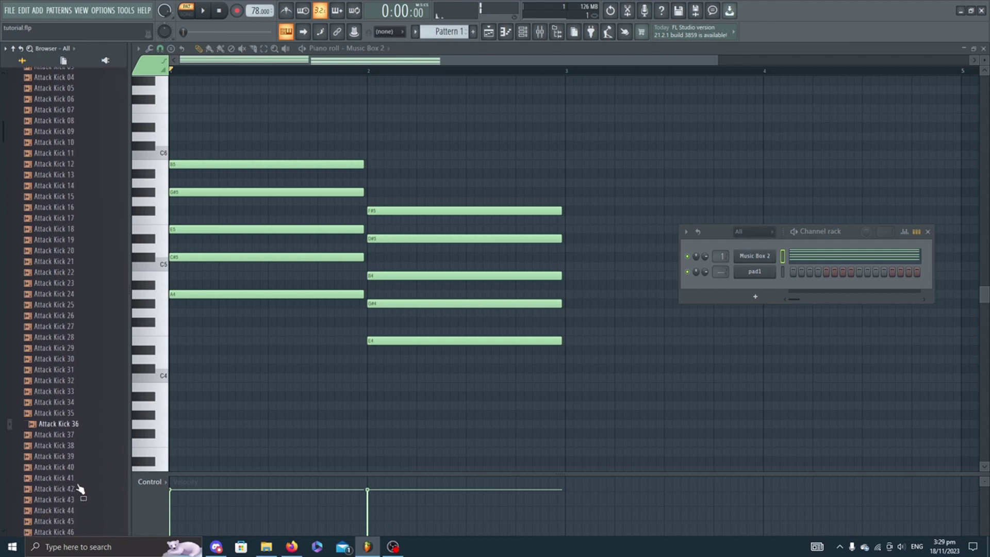
pyautogui.click(73, 462)
pyautogui.scroll(-3, 77, 438)
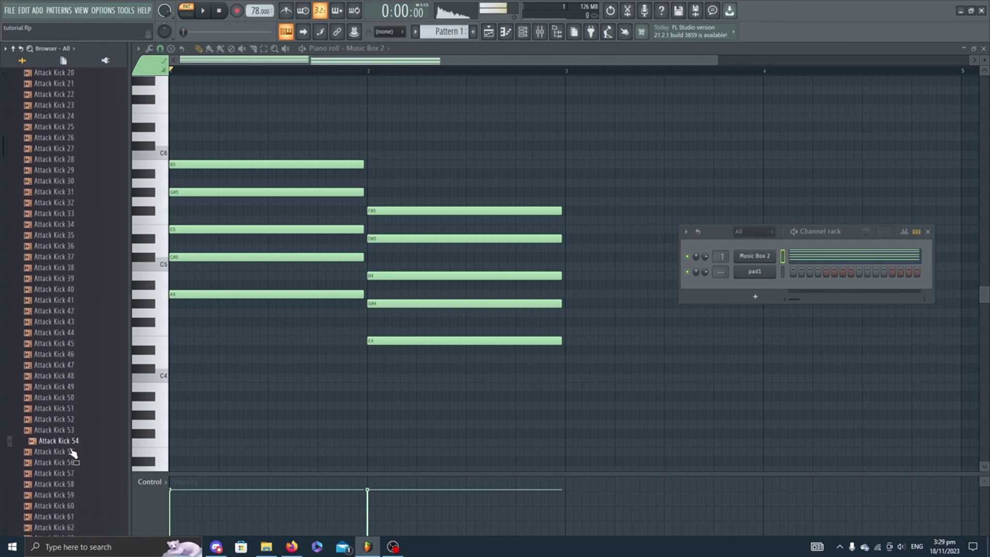
pyautogui.scroll(-12, 80, 448)
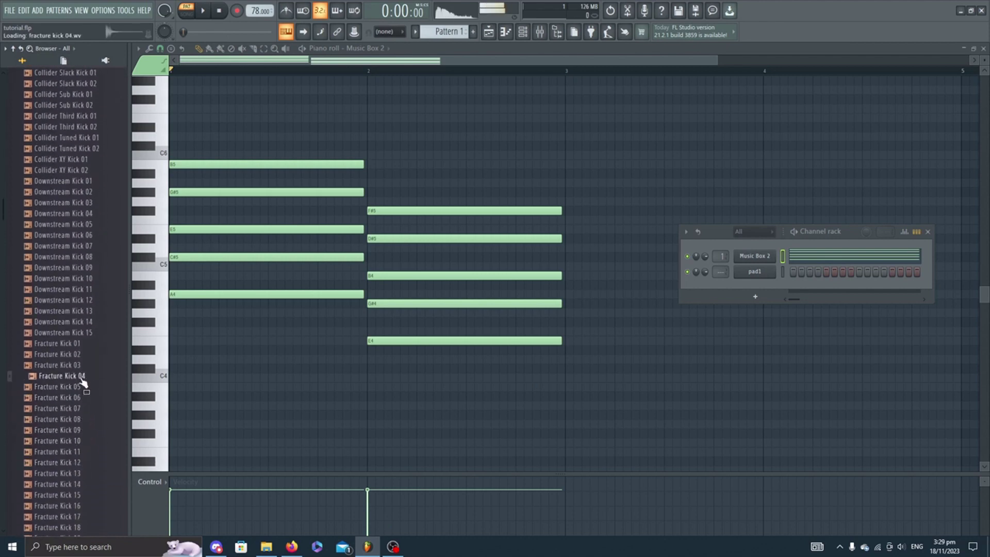
pyautogui.scroll(-10, 81, 392)
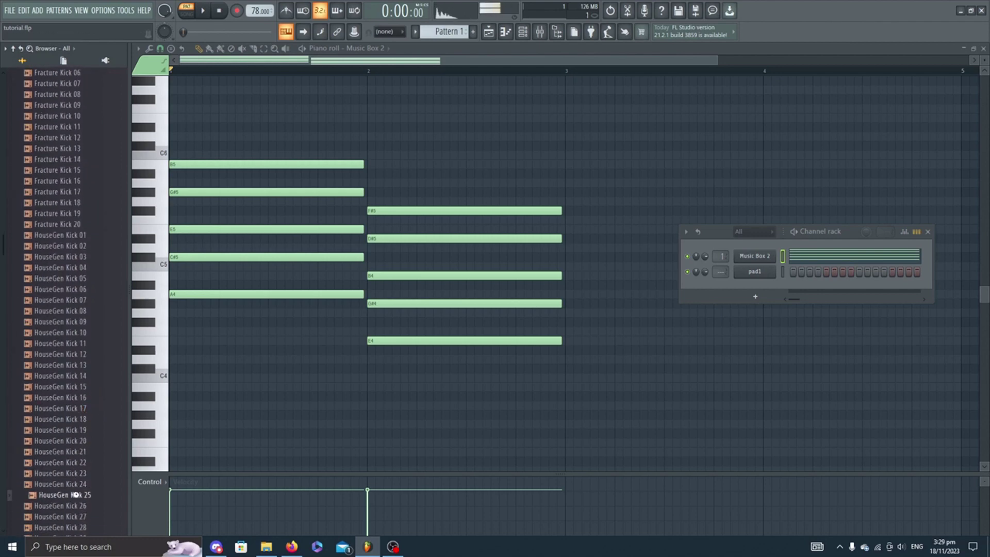
pyautogui.scroll(-6, 78, 485)
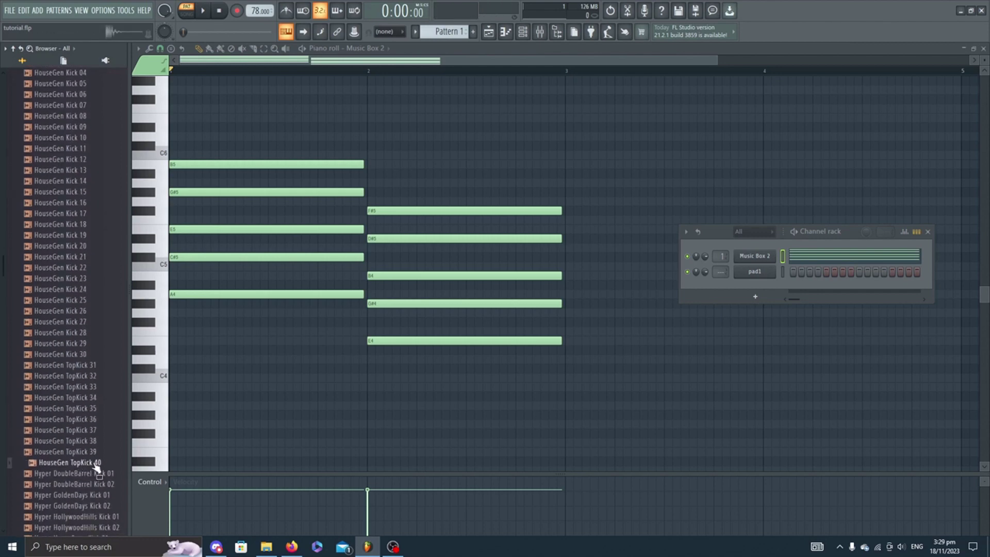
pyautogui.rightClick(65, 464)
pyautogui.click(128, 418)
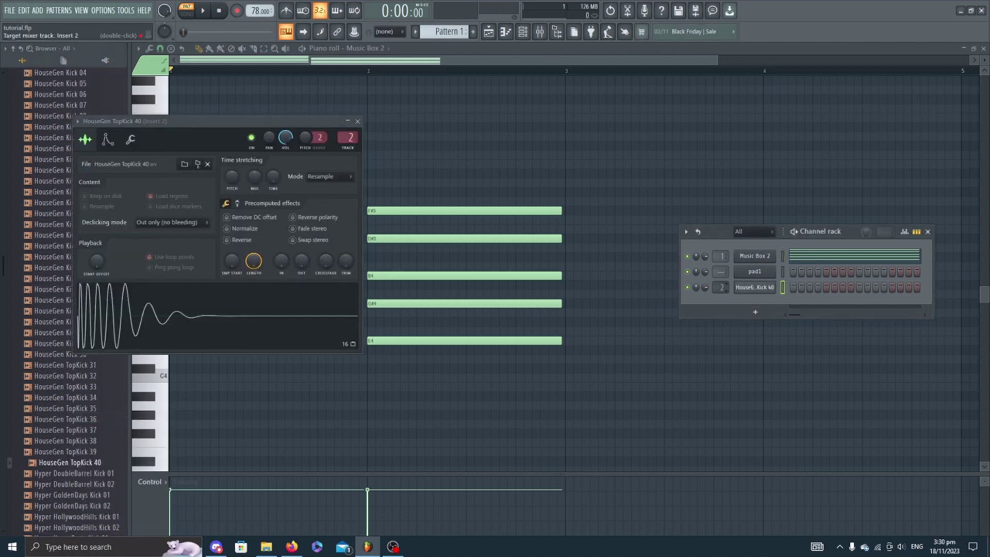
pyautogui.click(358, 121)
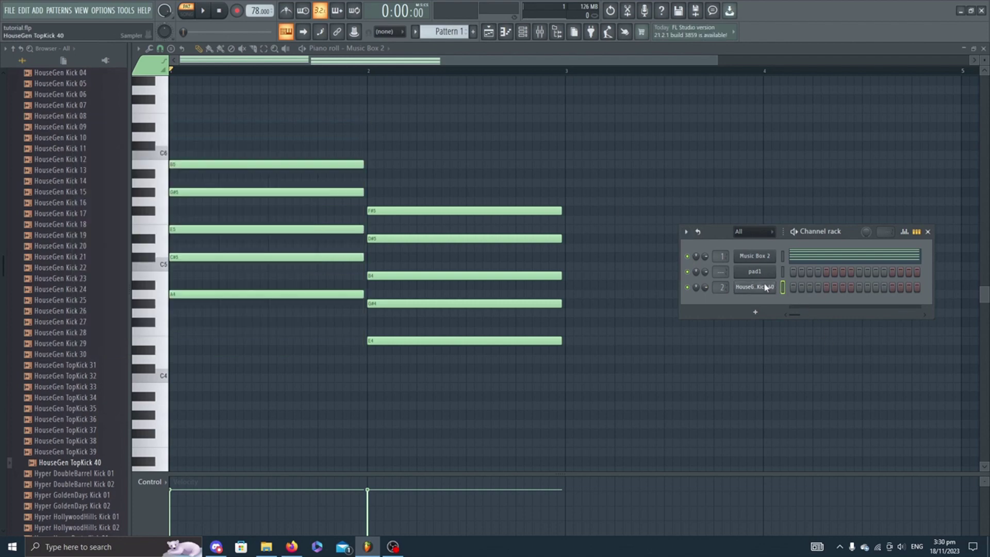
# Step: Create a new pattern named kick for the HouseGen TopKick 40 channel and place it on Track 2 of the playlist
pyautogui.rightClick(766, 287)
pyautogui.click(797, 290)
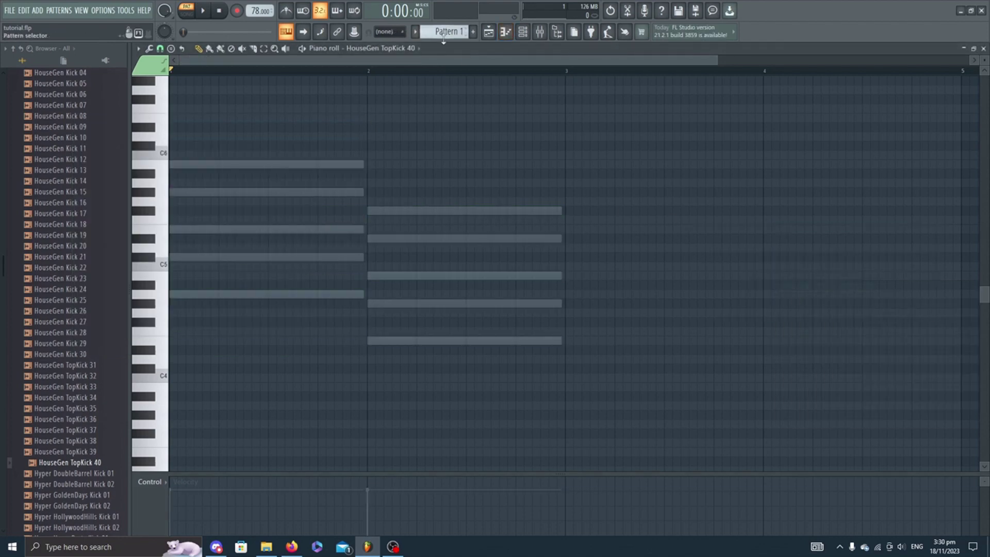
pyautogui.click(473, 33)
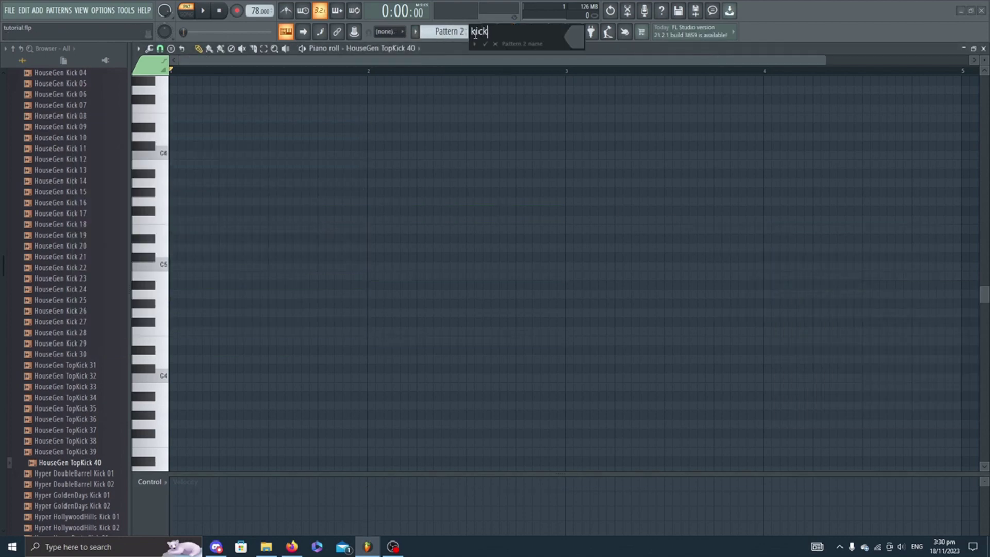
pyautogui.write('kick')
pyautogui.press('Return')
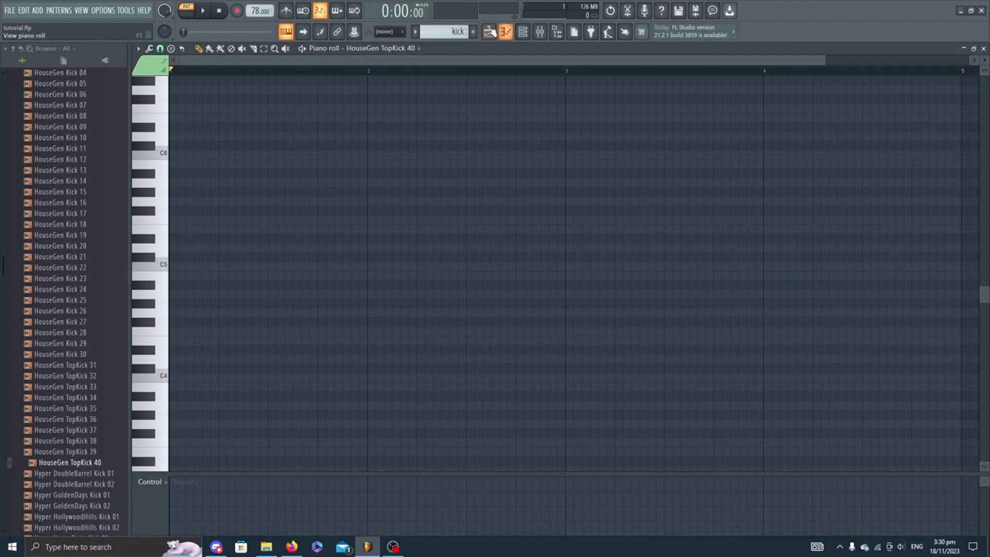
pyautogui.click(488, 32)
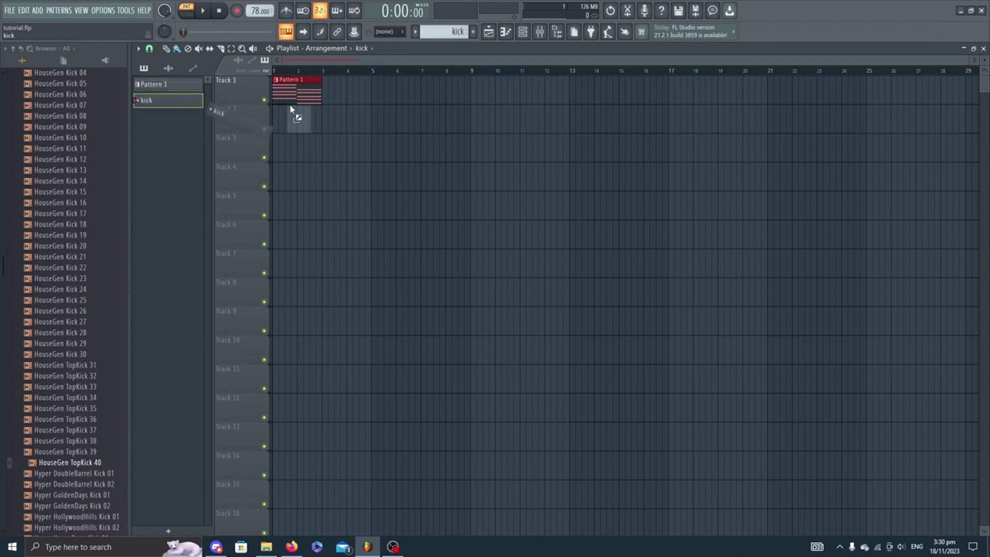
pyautogui.click(505, 32)
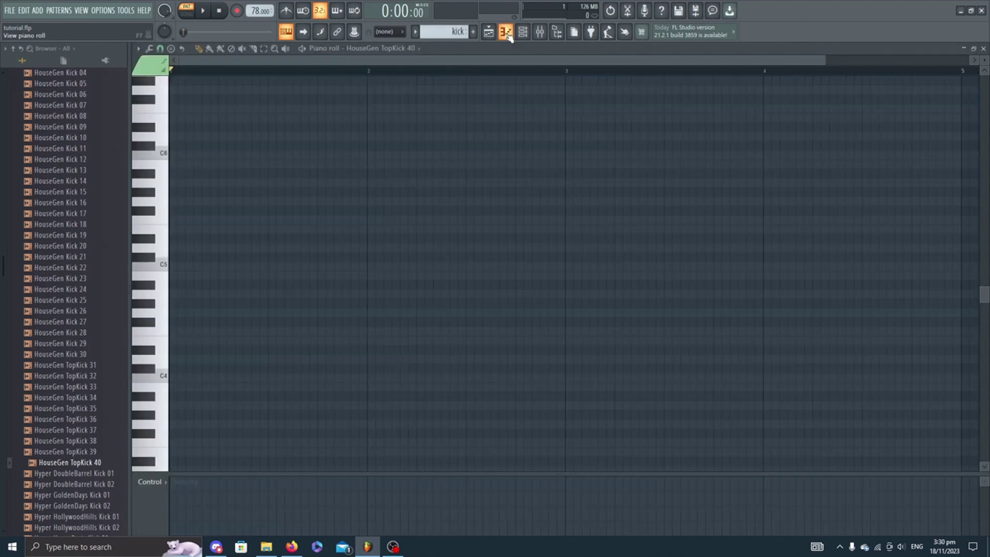
# Step: Play the song as a timing guide and add two C5 kick notes in bar 1, at its start and on step 11
pyautogui.click(202, 11)
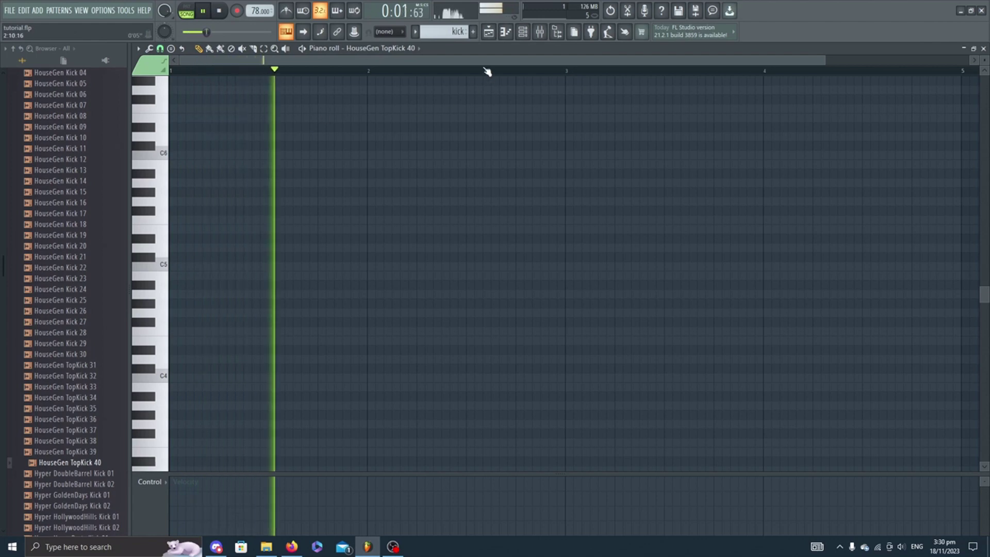
pyautogui.click(217, 11)
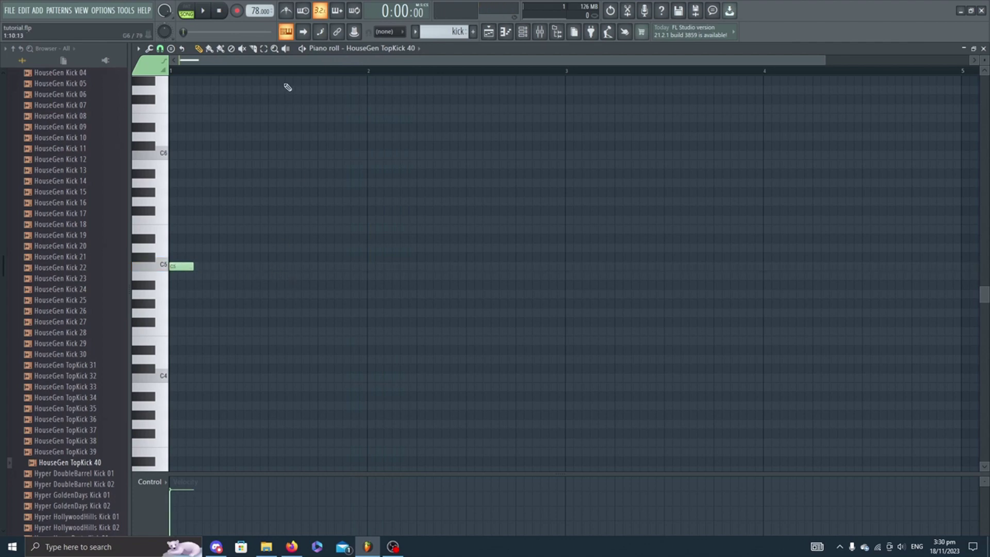
pyautogui.click(203, 12)
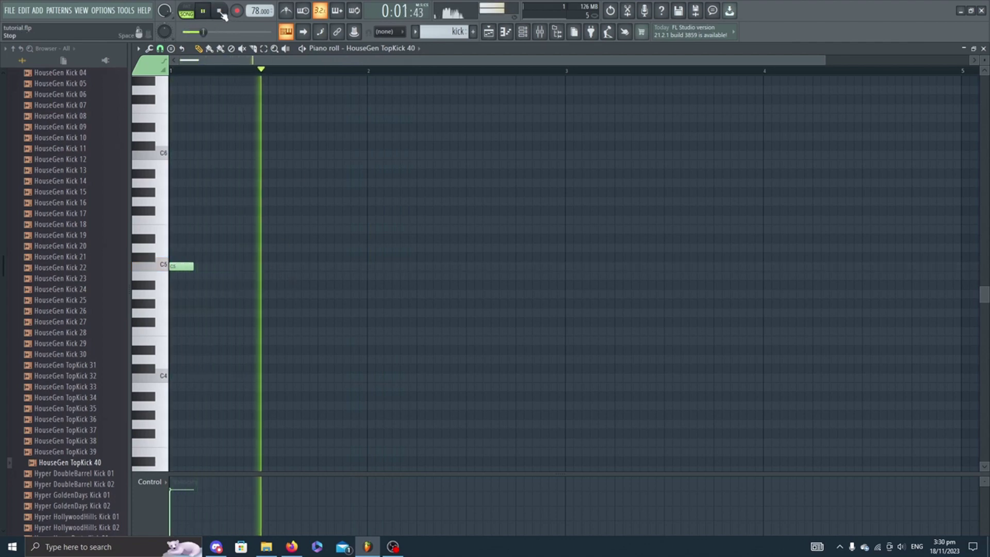
pyautogui.click(220, 12)
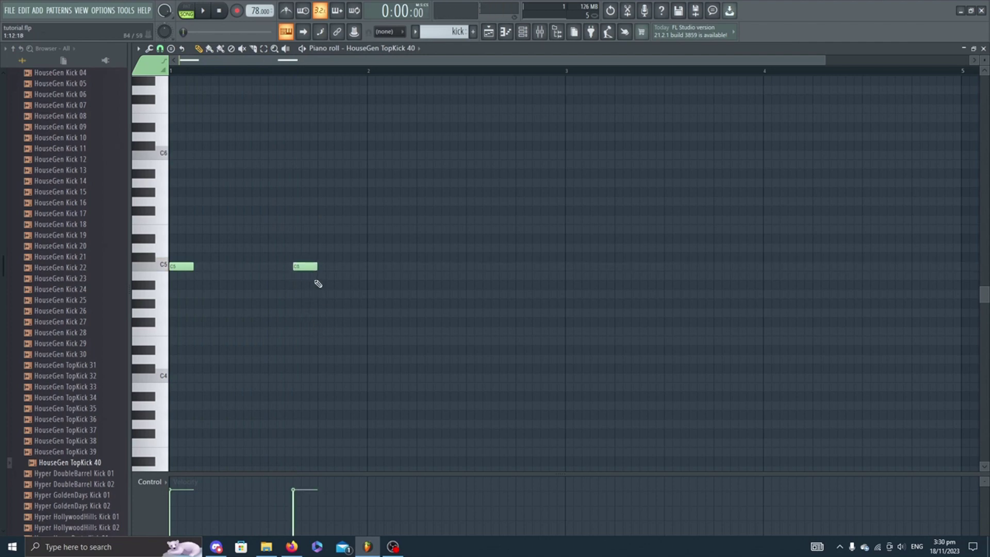
# Step: Duplicate the bar 1 kick notes into bar 2, replace the second with two short C5 notes, and play the song
pyautogui.hotkey('ctrl', 'a')
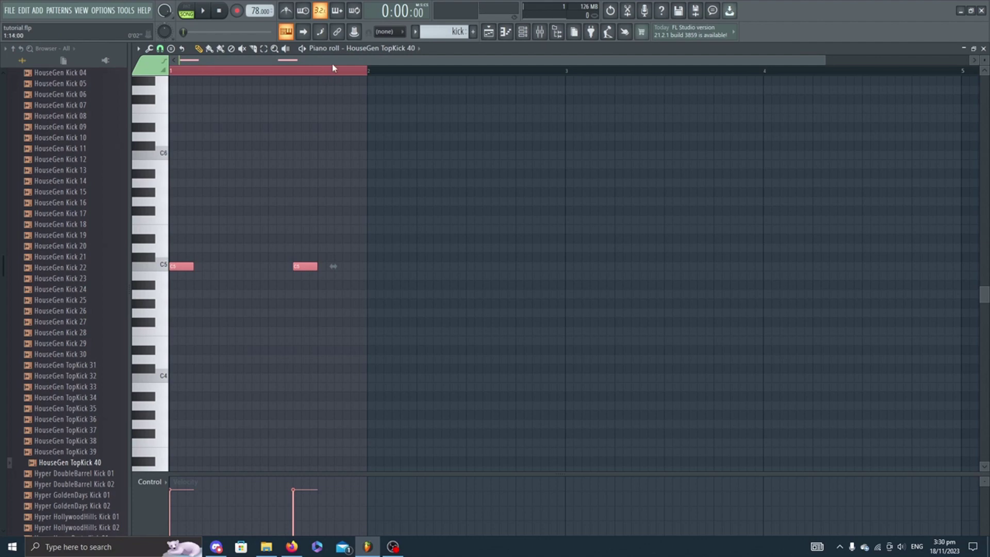
pyautogui.moveTo(332, 64); pyautogui.dragTo(475, 65)
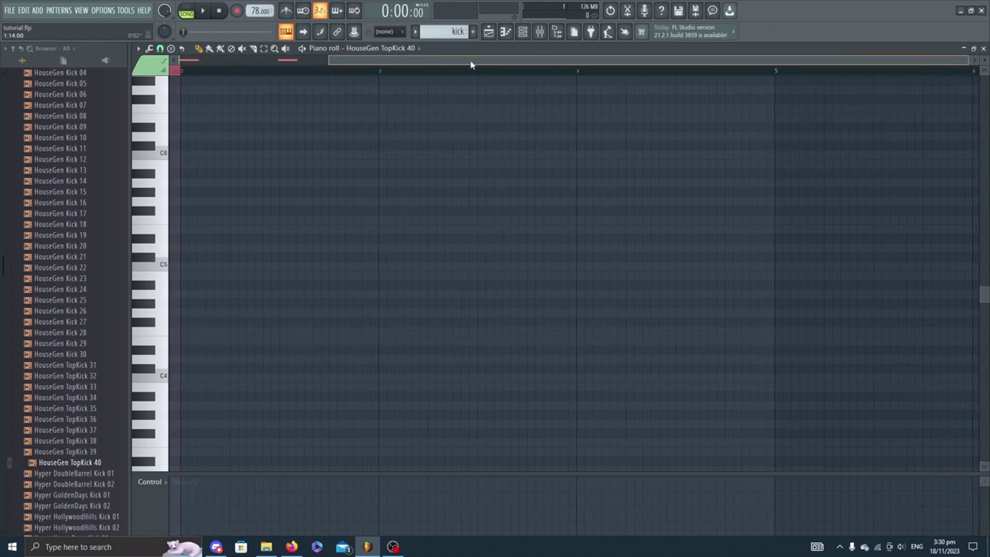
pyautogui.hotkey('ctrl', 'b')
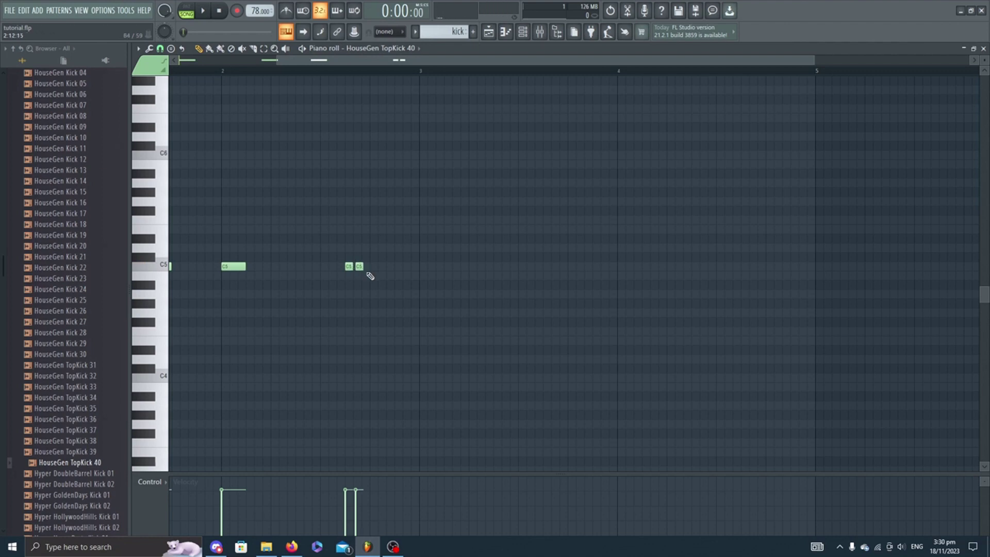
pyautogui.click(201, 10)
pyautogui.press('space')
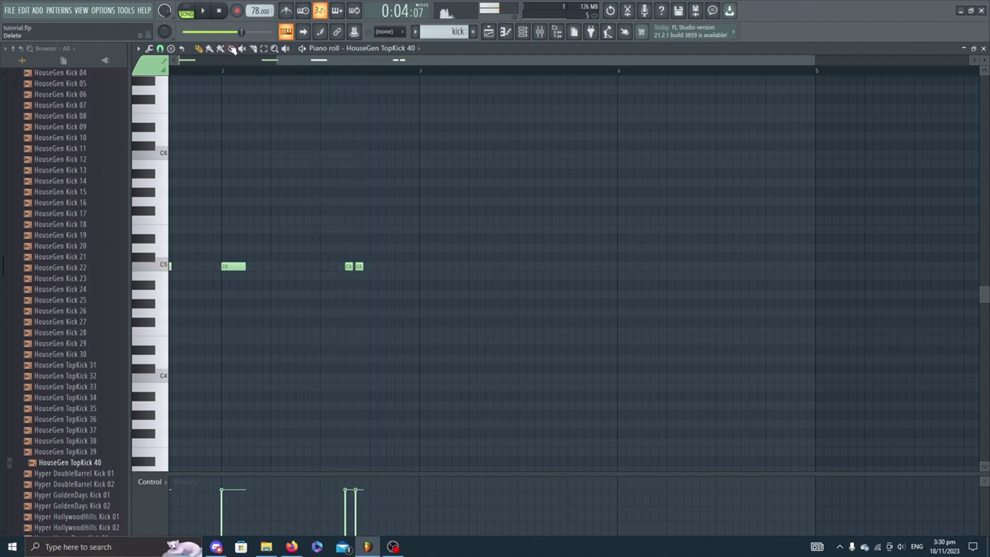
# Step: Close the gap between the two short C5 kick notes in bar 2 and preview the result
pyautogui.moveTo(321, 132); pyautogui.dragTo(451, 258)
pyautogui.moveTo(779, 237); pyautogui.dragTo(534, 357)
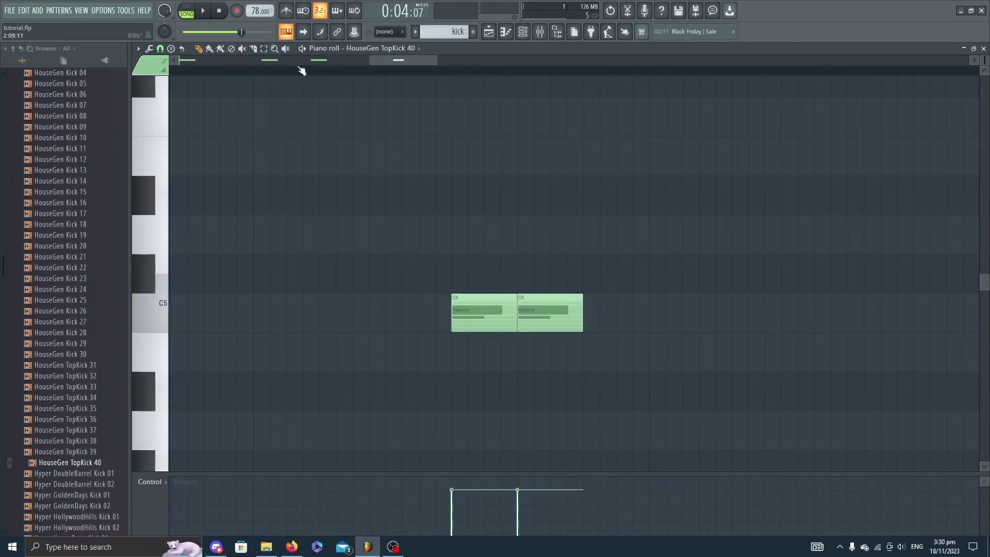
pyautogui.press('space')
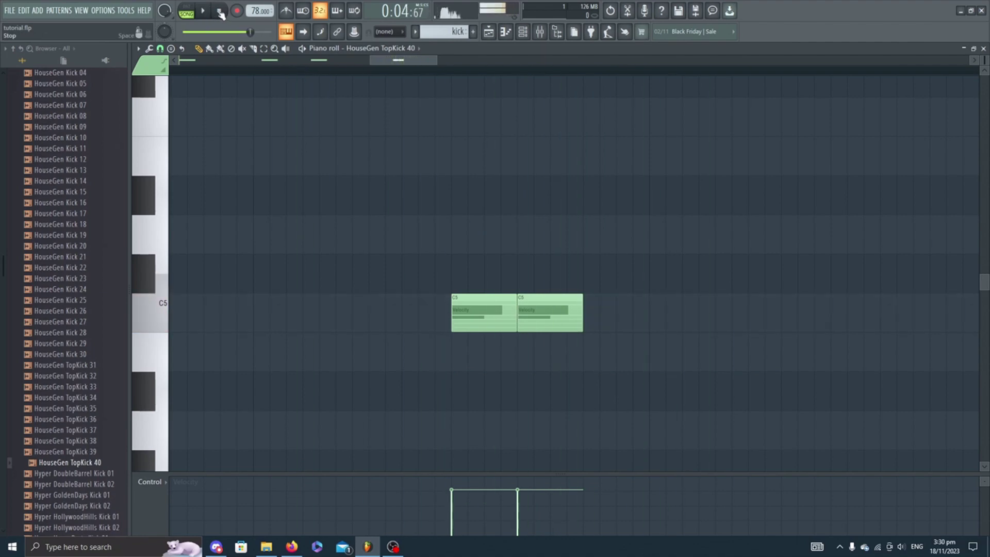
# Step: Stop playback and duplicate the two-bar C5 kick pattern into bars 3 and 4
pyautogui.click(220, 12)
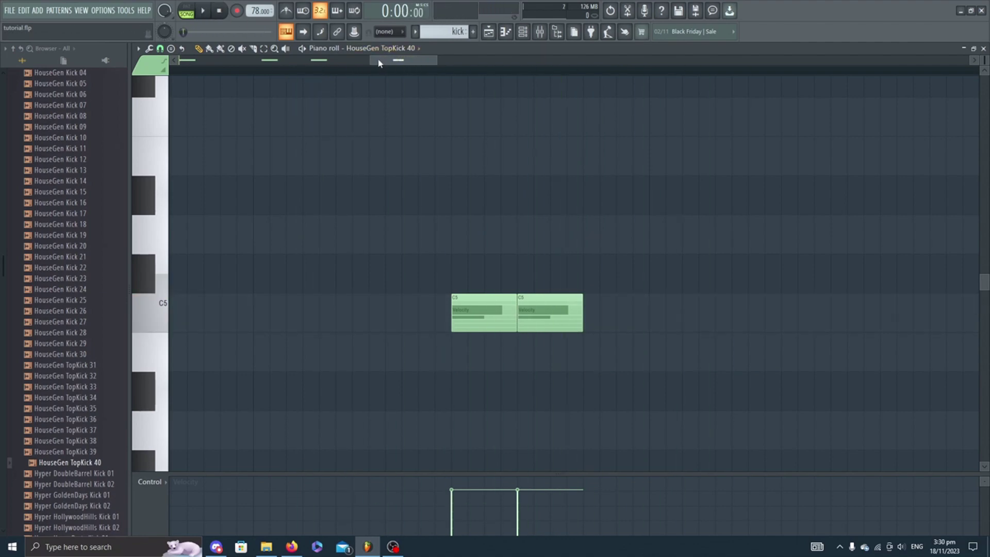
pyautogui.moveTo(370, 56); pyautogui.dragTo(178, 57)
pyautogui.hotkey('ctrl', 'a')
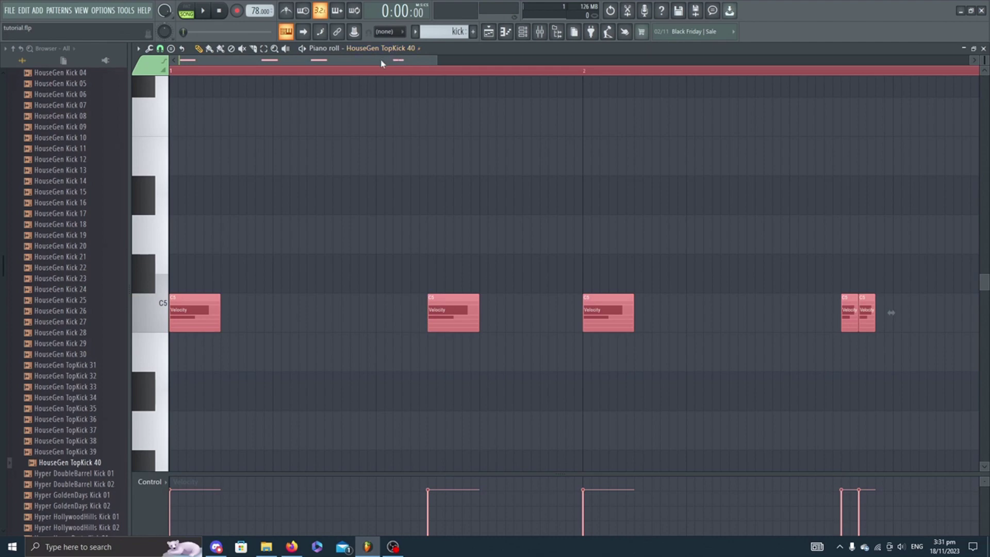
pyautogui.moveTo(381, 63); pyautogui.dragTo(644, 70)
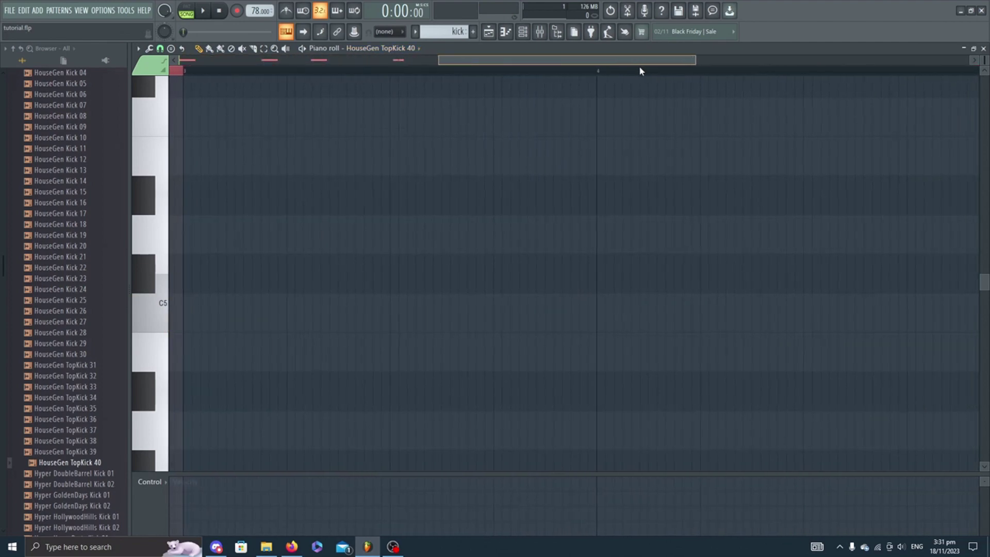
pyautogui.scroll(3, 642, 71)
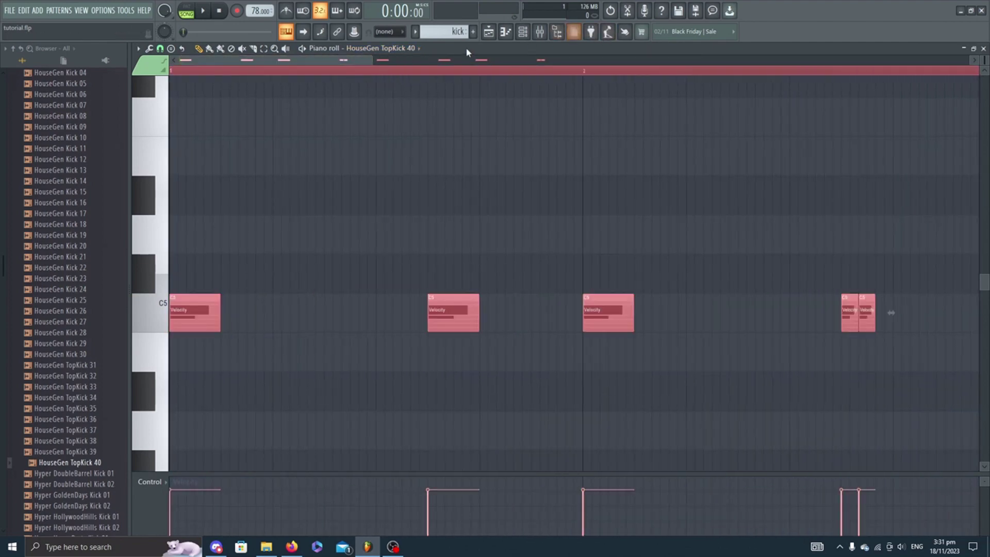
pyautogui.click(411, 69)
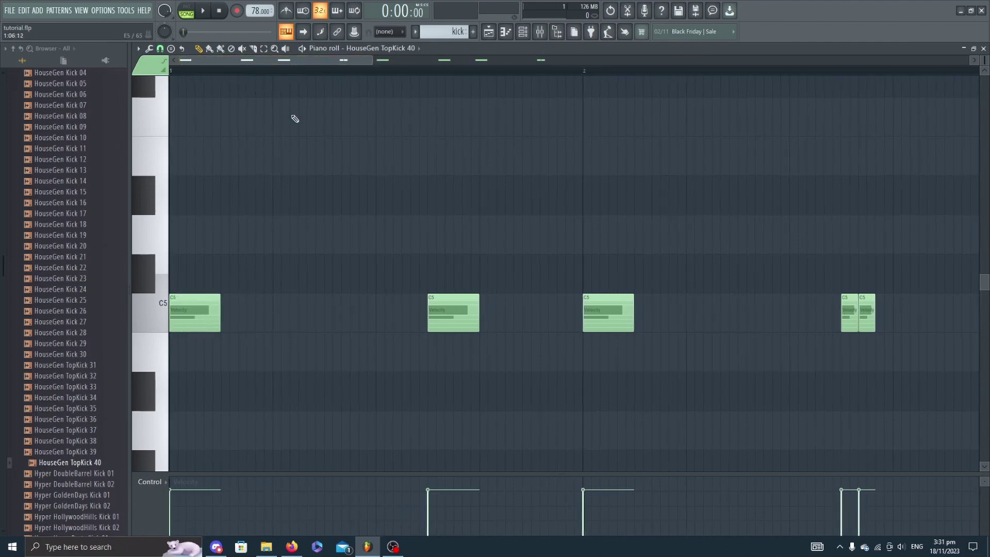
# Step: Play the song from the start and review the kick notes across all four bars
pyautogui.click(206, 12)
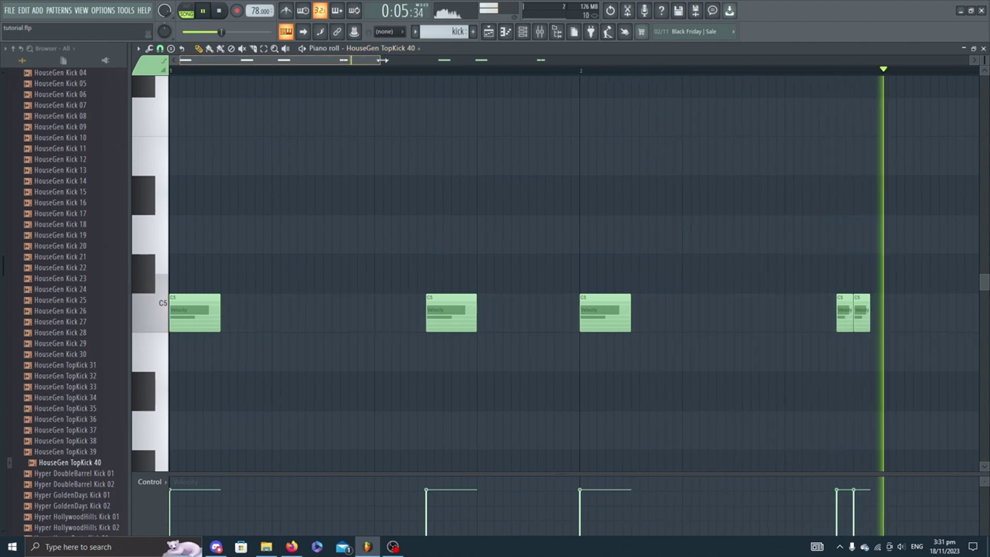
pyautogui.moveTo(380, 59); pyautogui.dragTo(692, 61)
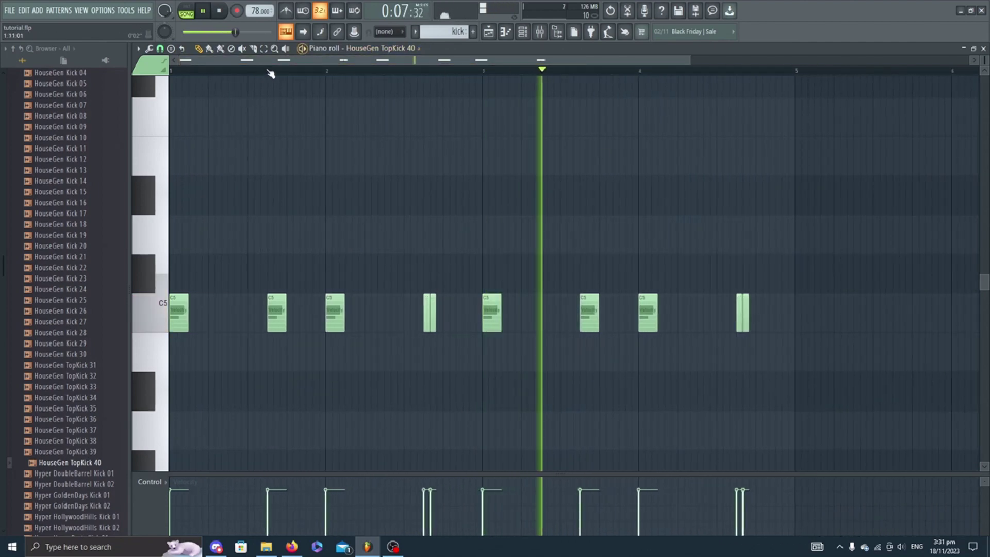
pyautogui.click(203, 11)
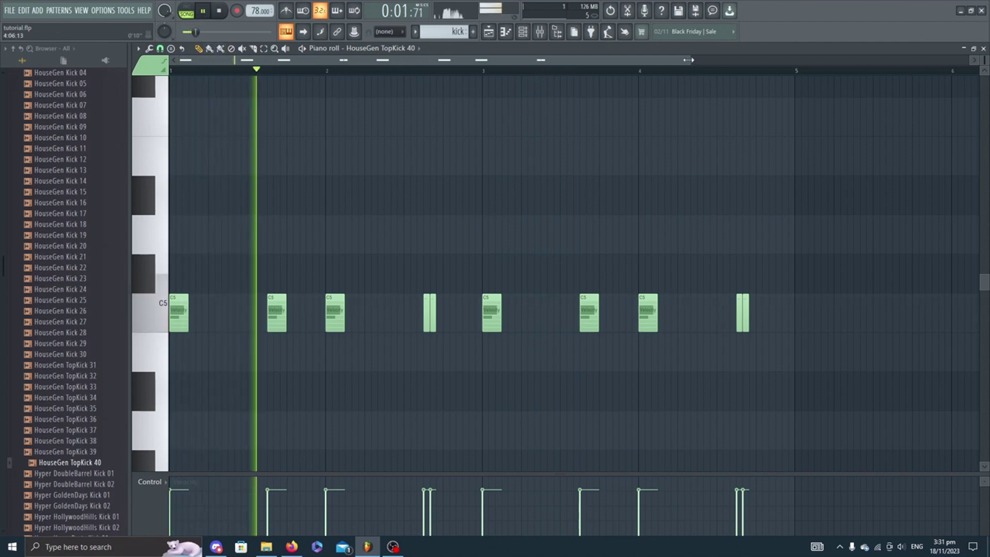
pyautogui.moveTo(689, 59); pyautogui.dragTo(760, 61)
# Step: Open Pattern 1 in the Music Box 2 piano roll and duplicate its two chords into bars 3 and 4
pyautogui.click(488, 32)
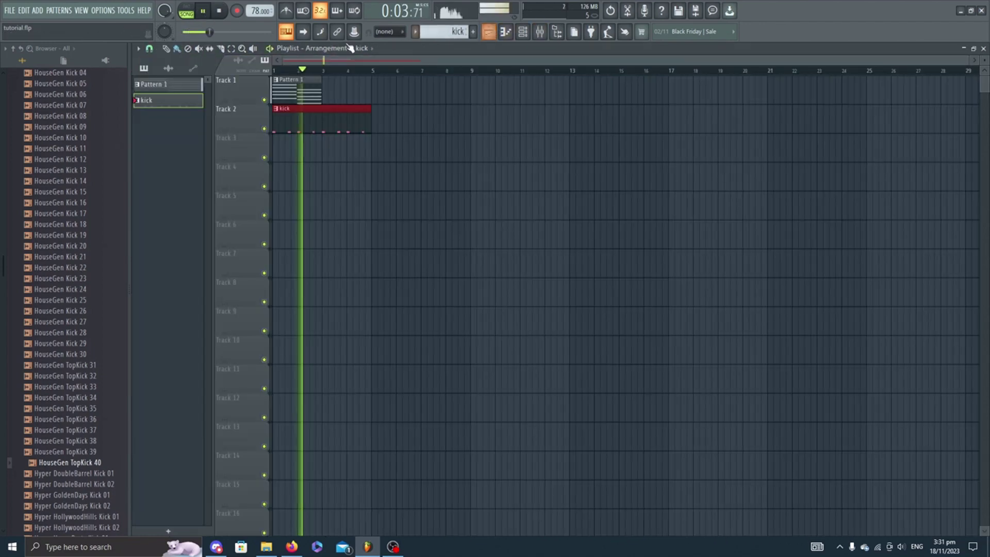
pyautogui.click(177, 84)
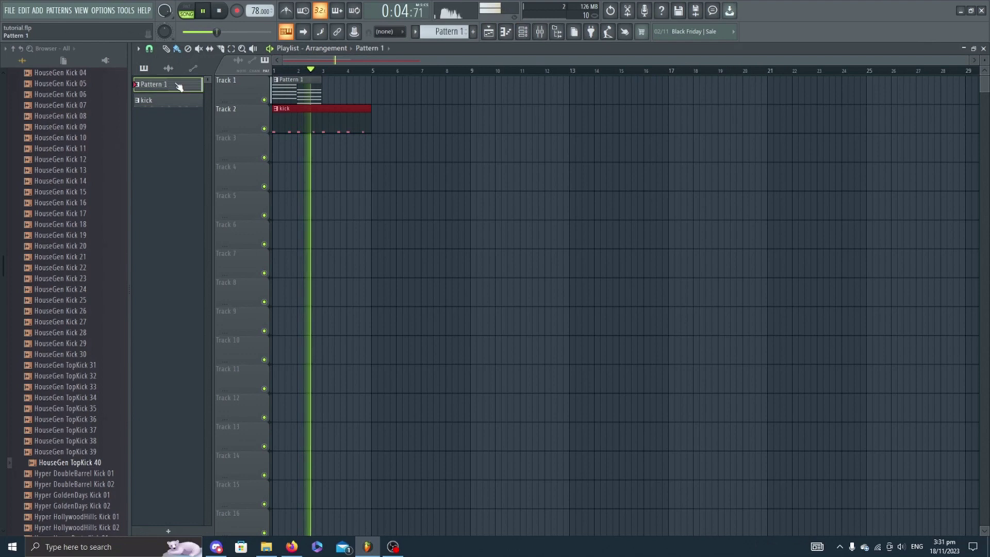
pyautogui.click(506, 33)
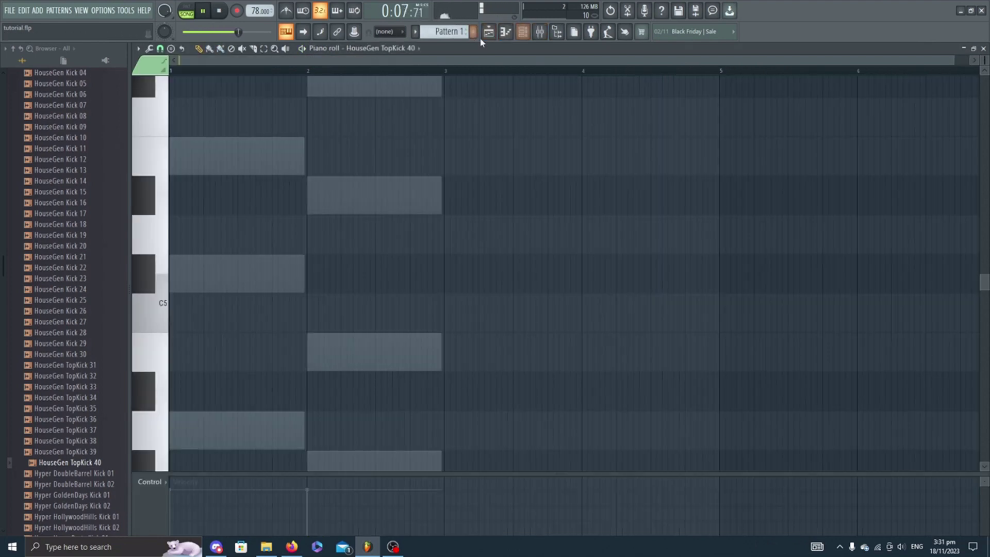
pyautogui.click(518, 33)
pyautogui.click(806, 260)
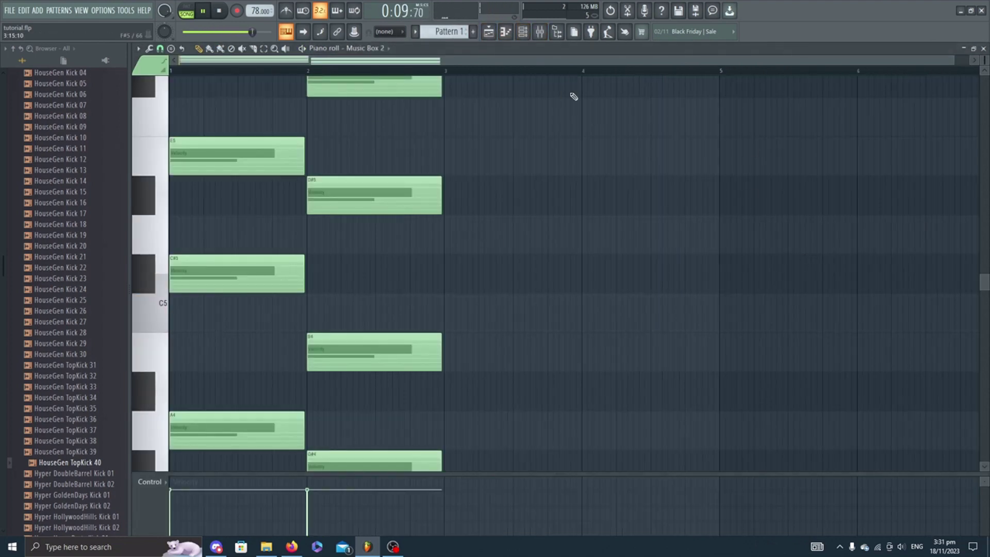
pyautogui.hotkey('ctrl', 'a')
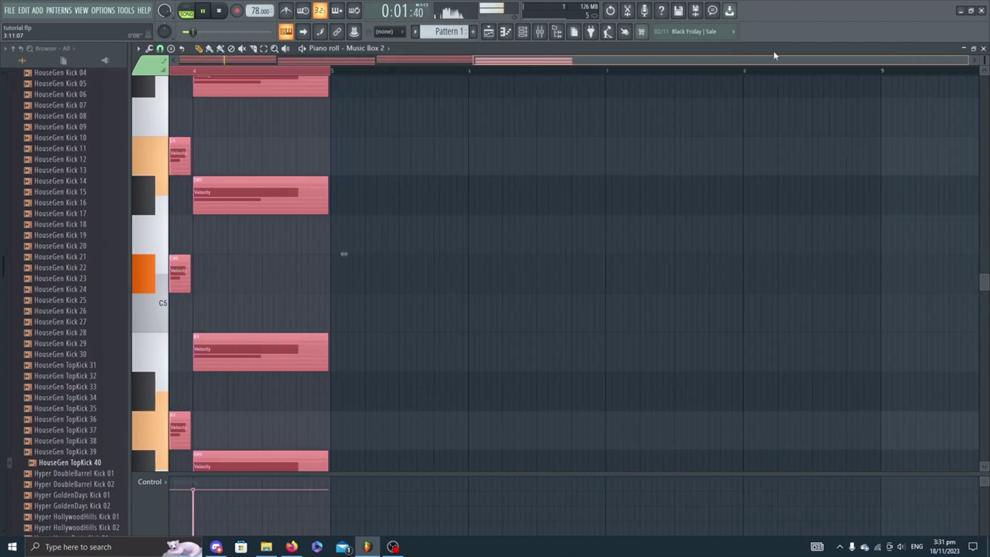
pyautogui.hotkey('ctrl', 'd')
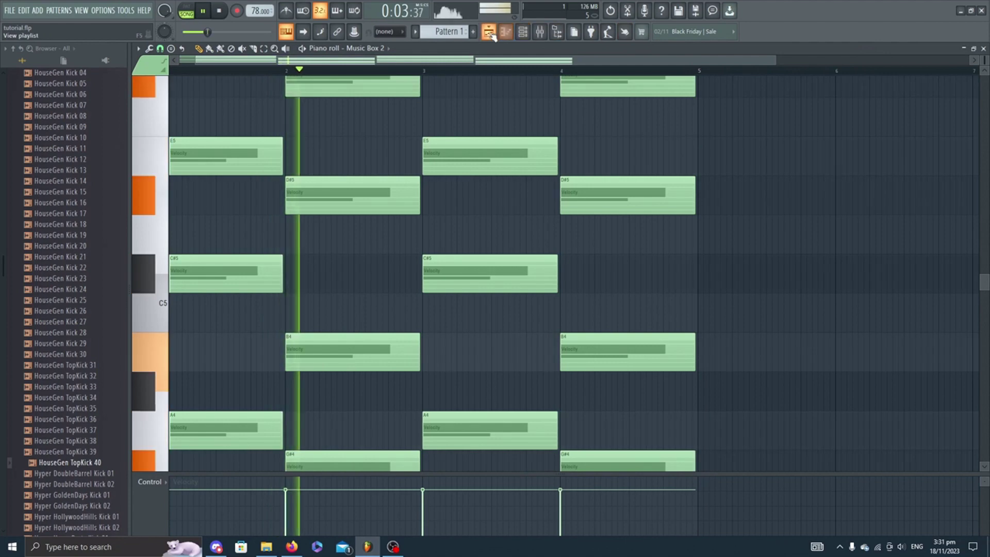
pyautogui.click(489, 31)
pyautogui.click(505, 32)
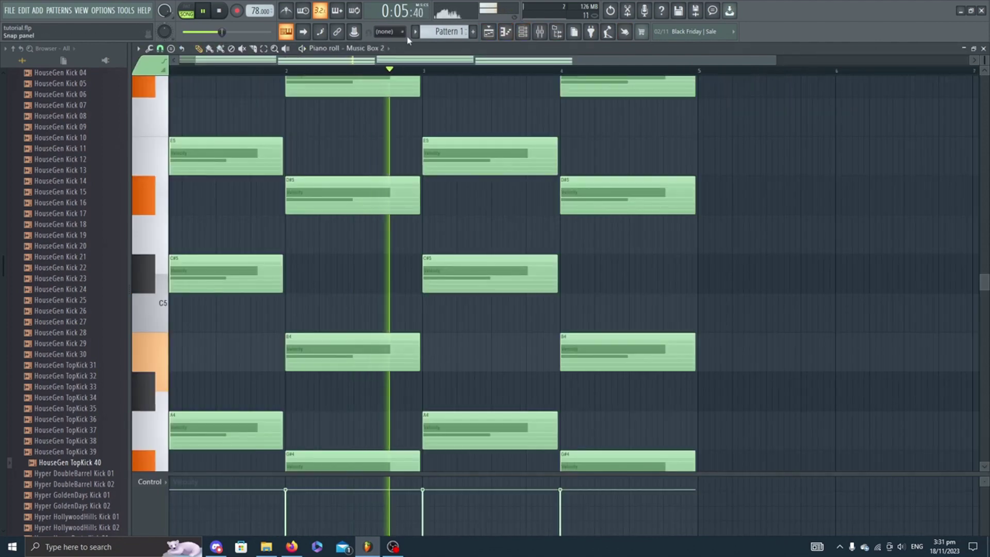
# Step: Return to the kick pattern's HouseGen TopKick 40 piano roll and delete all kick notes after bar 1
pyautogui.click(445, 32)
pyautogui.click(447, 63)
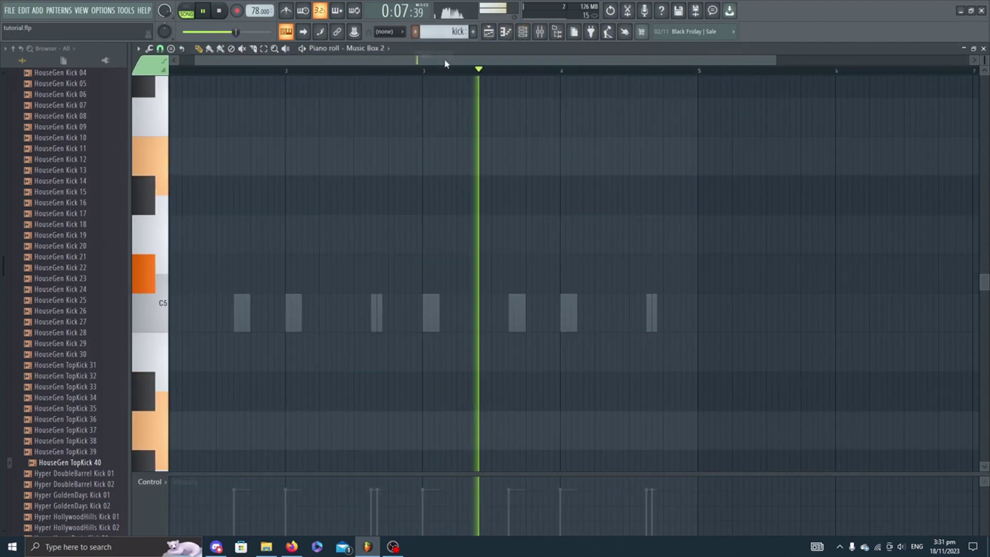
pyautogui.click(522, 32)
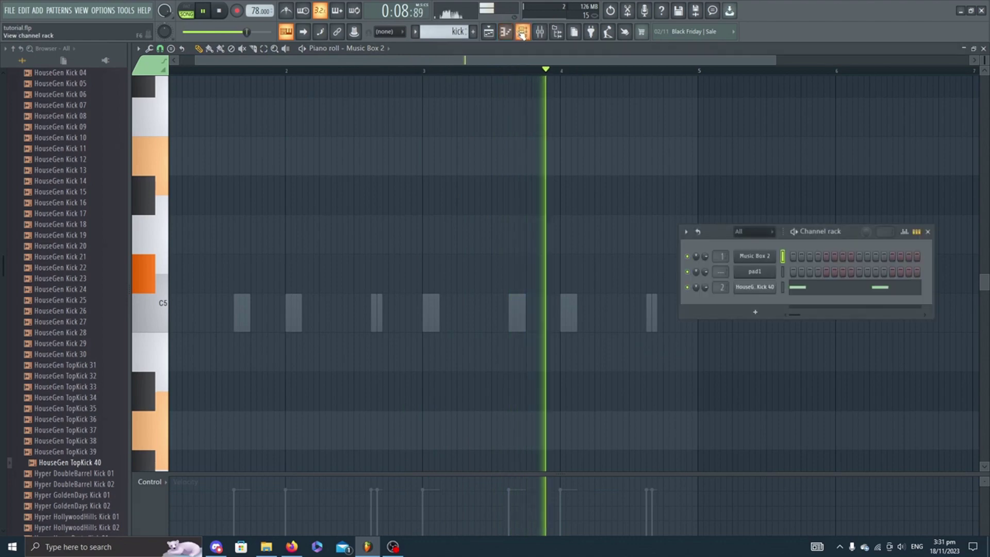
pyautogui.click(823, 289)
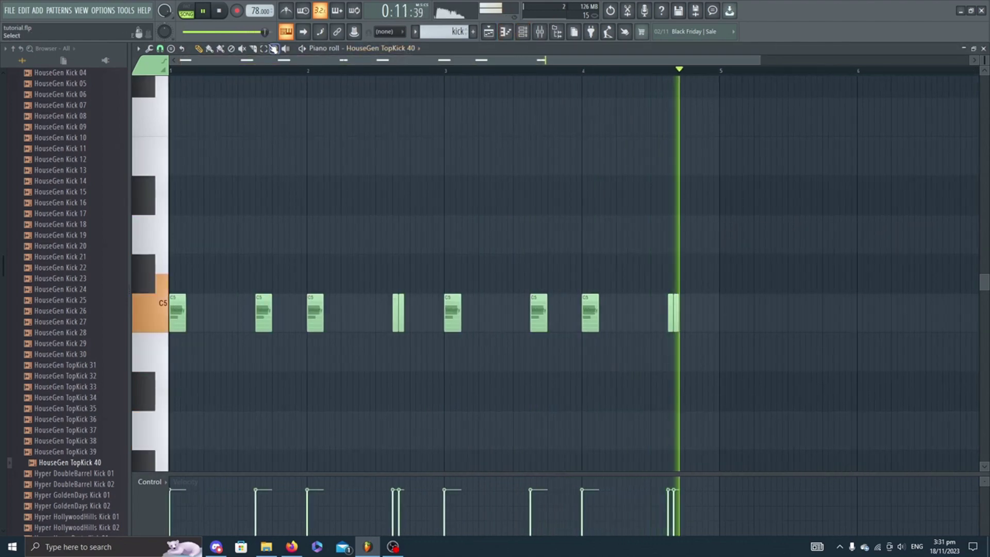
pyautogui.moveTo(710, 265); pyautogui.dragTo(305, 348)
pyautogui.press('Delete')
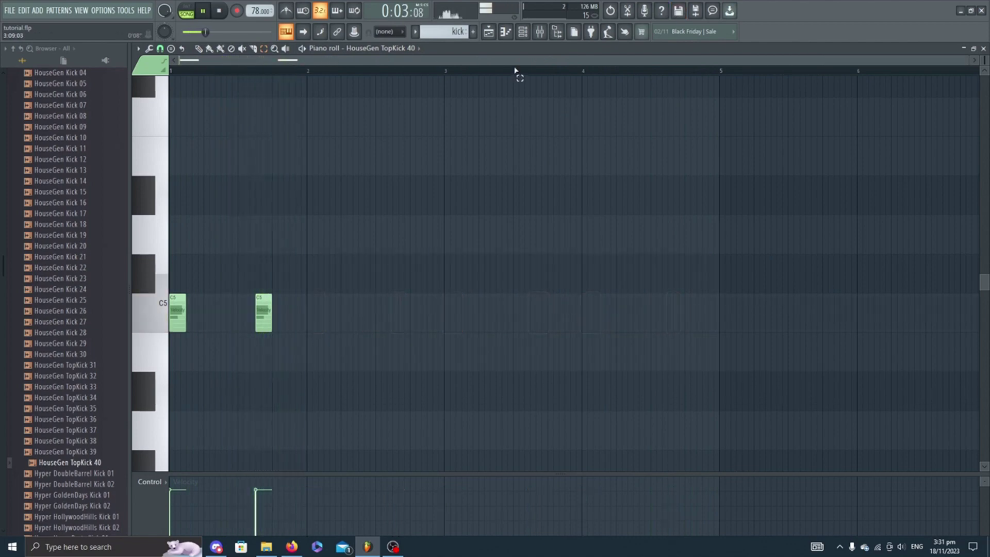
# Step: Repeat the two bar 1 kick notes through bars 2, 3 and 4
pyautogui.hotkey('ctrl', 'a')
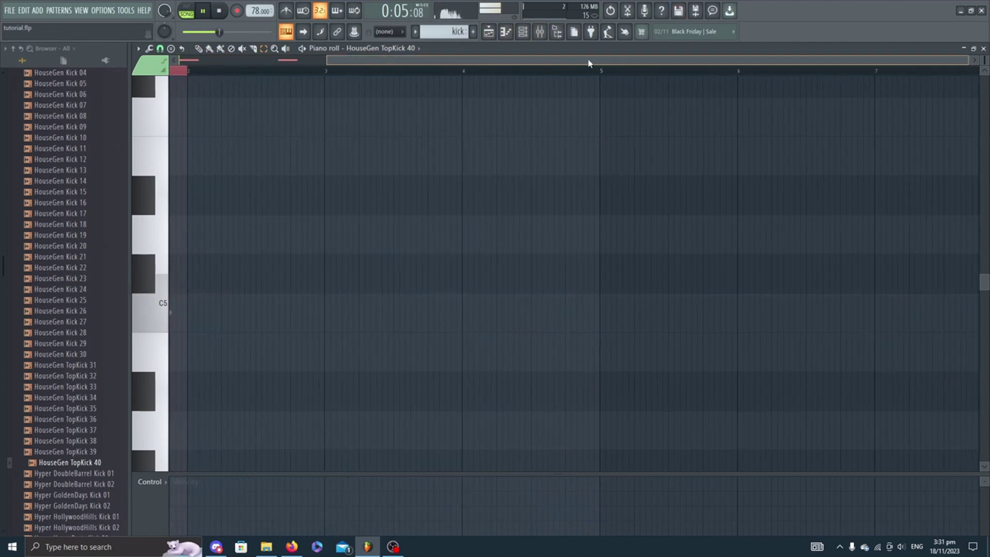
pyautogui.hotkey('ctrl', 'a')
pyautogui.moveTo(684, 41); pyautogui.dragTo(330, 67)
pyautogui.hotkey('ctrl', 'b')
pyautogui.click(239, 82)
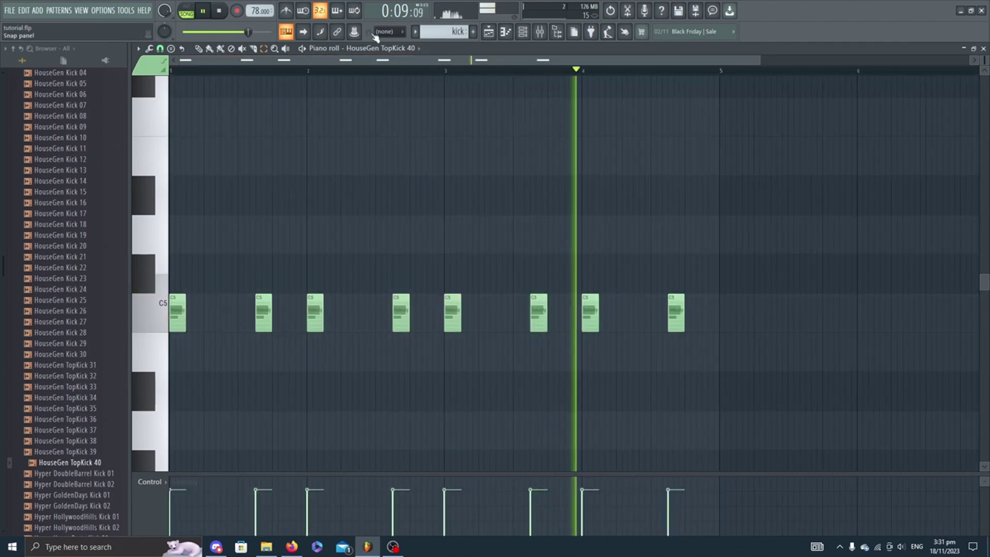
# Step: Return to the playlist, collapse the Kicks samples and browse Drums (ModeAudio) through Snares to the Claps folder
pyautogui.click(497, 33)
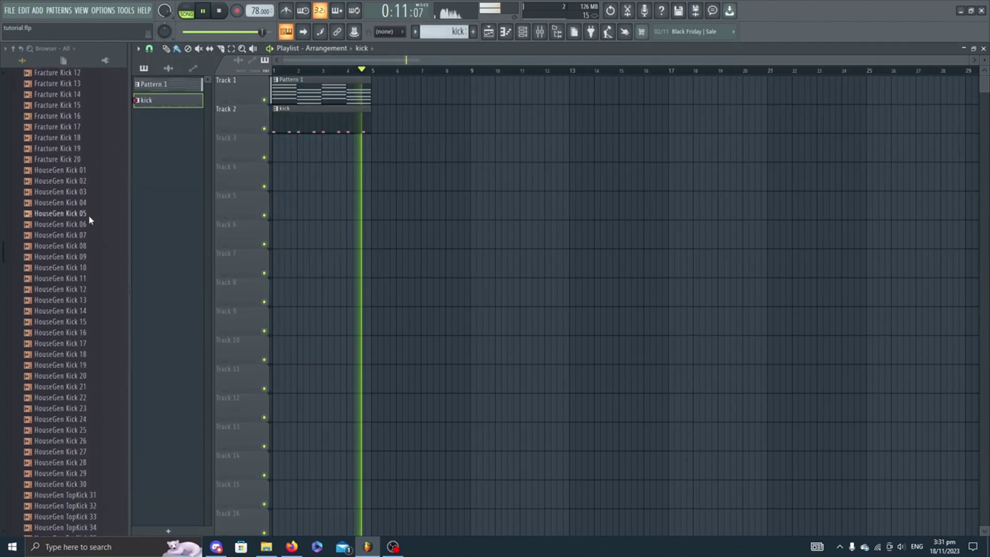
pyautogui.scroll(15, 88, 215)
pyautogui.scroll(10, 100, 214)
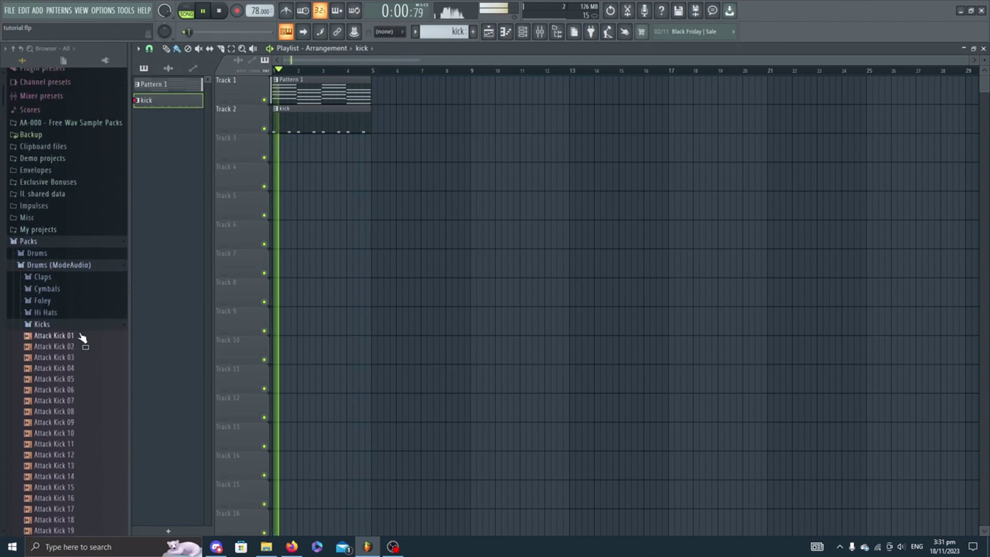
pyautogui.click(75, 328)
pyautogui.scroll(-2, 73, 325)
pyautogui.click(80, 316)
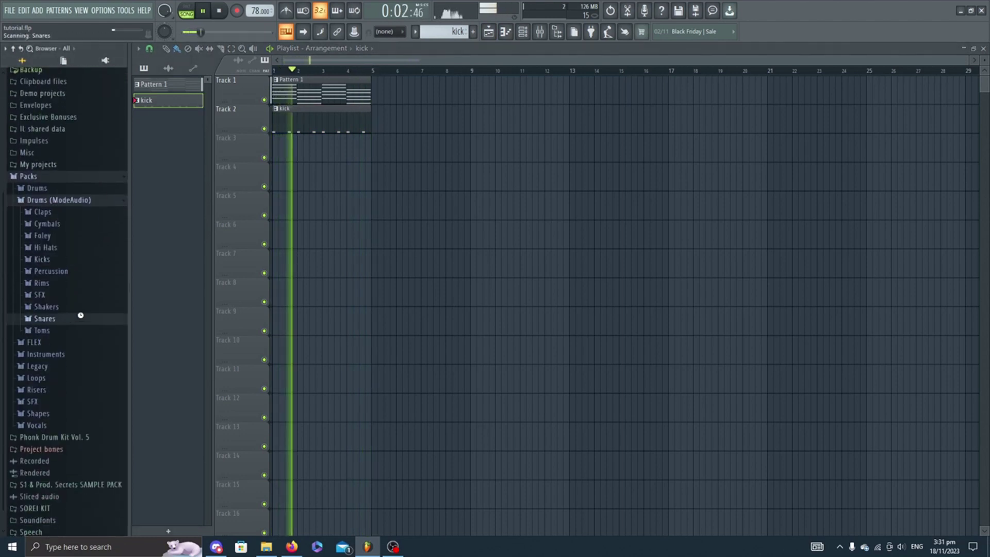
pyautogui.moveTo(46, 349); pyautogui.dragTo(81, 341)
pyautogui.click(51, 199)
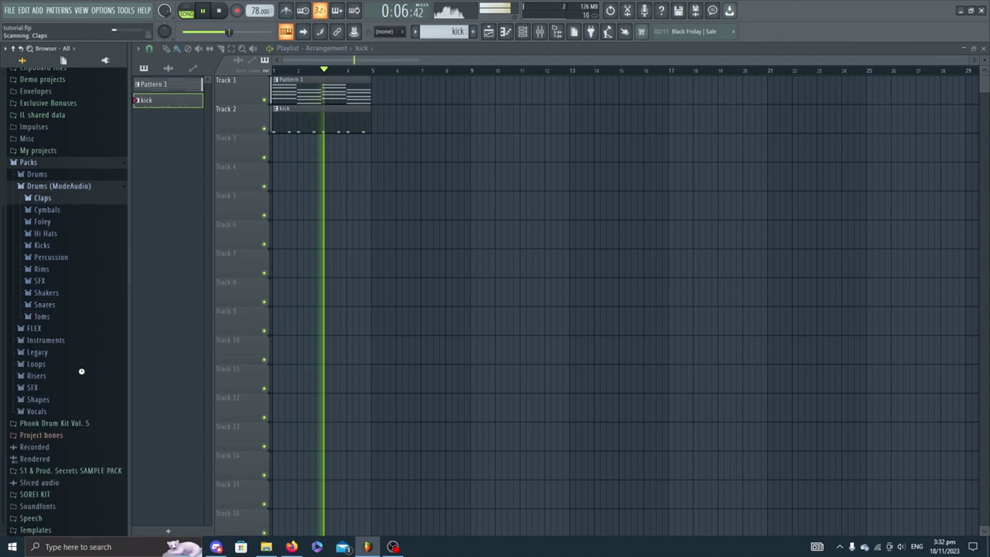
# Step: Audition several samples in the Claps folder, including HouseGen and MA claps
pyautogui.scroll(-6, 67, 371)
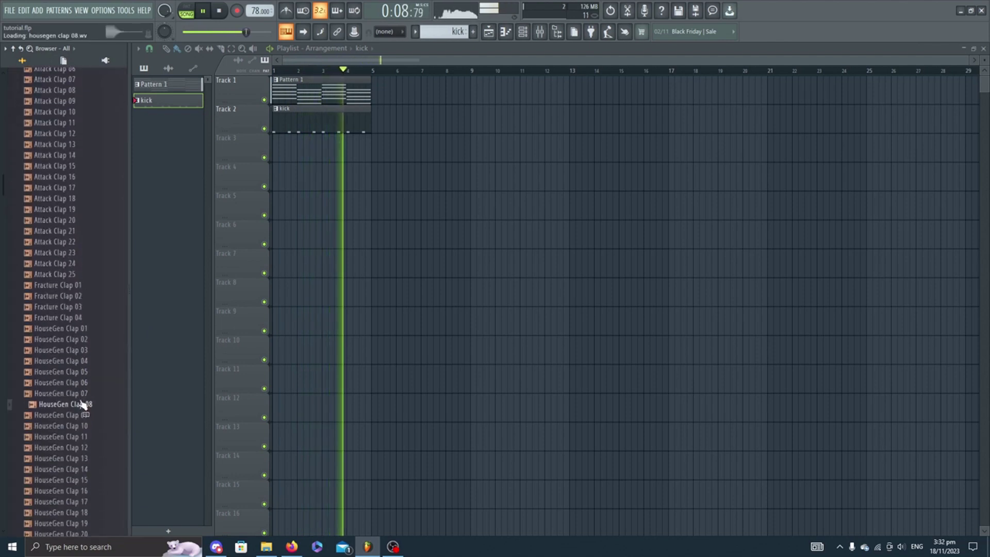
pyautogui.click(84, 370)
pyautogui.moveTo(84, 366); pyautogui.dragTo(94, 444)
pyautogui.scroll(-4, 82, 356)
pyautogui.scroll(-2, 88, 372)
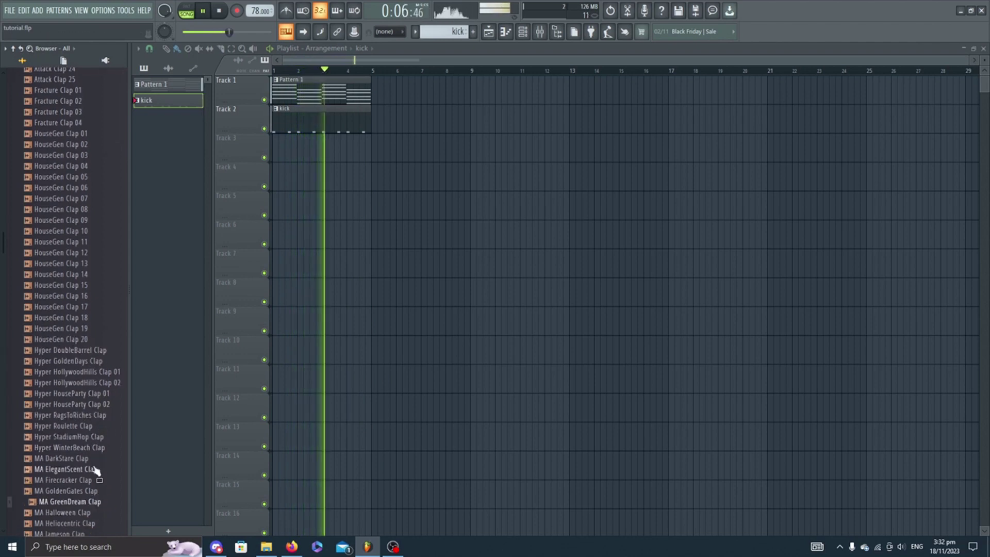
# Step: Preview MA ElegantScent Clap and load it into a new sampler channel
pyautogui.click(92, 470)
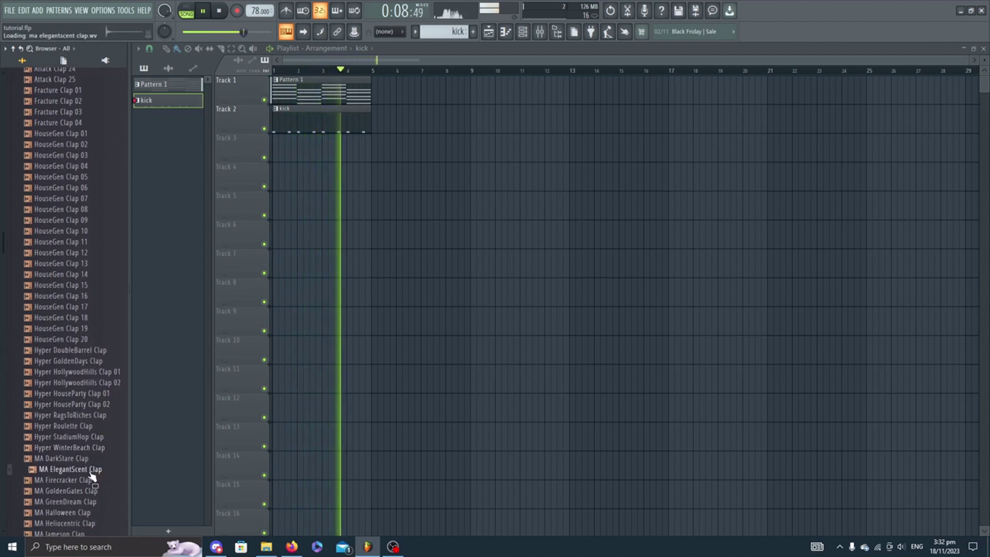
pyautogui.rightClick(92, 474)
pyautogui.click(144, 418)
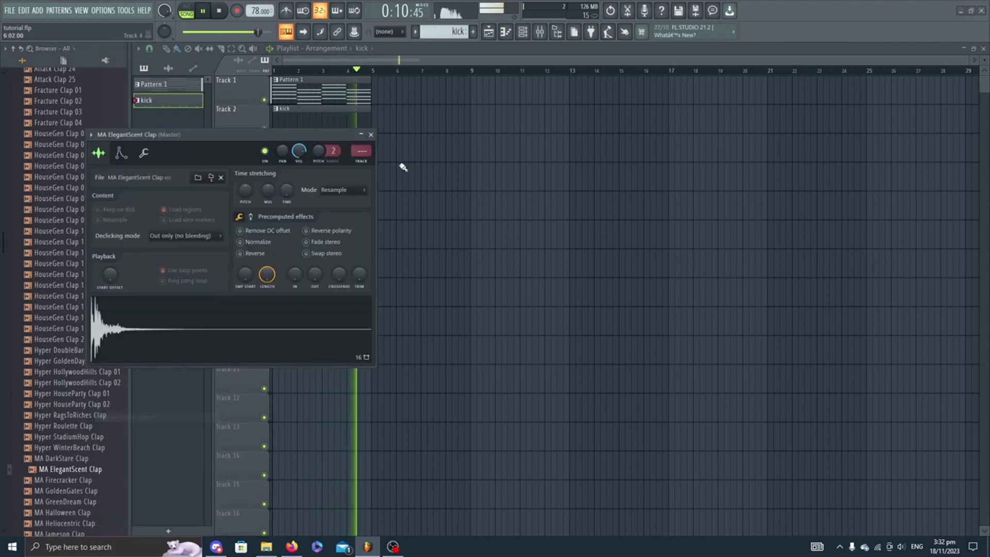
# Step: Route the MA ElegantScent Clap channel to mixer track 3 and open its piano roll
pyautogui.click(522, 32)
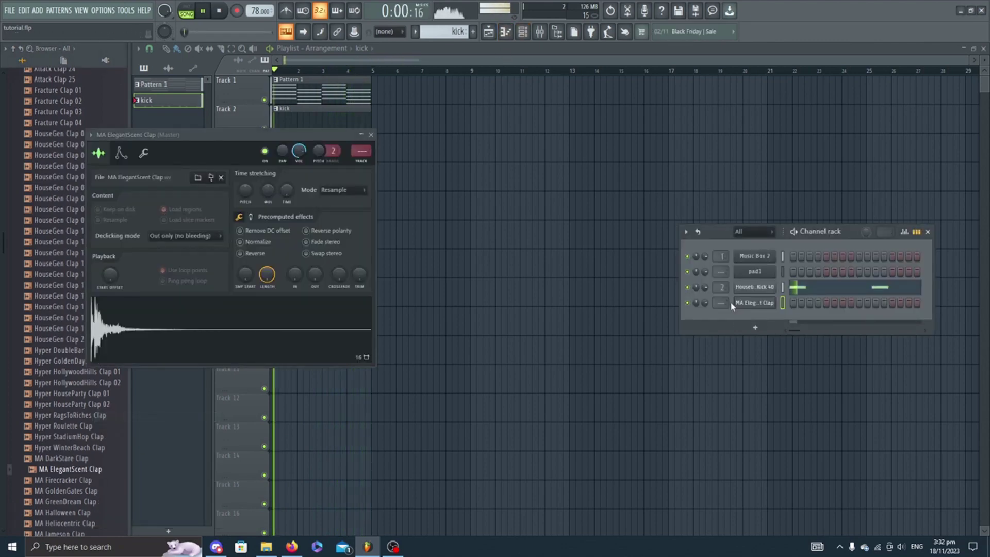
pyautogui.rightClick(753, 303)
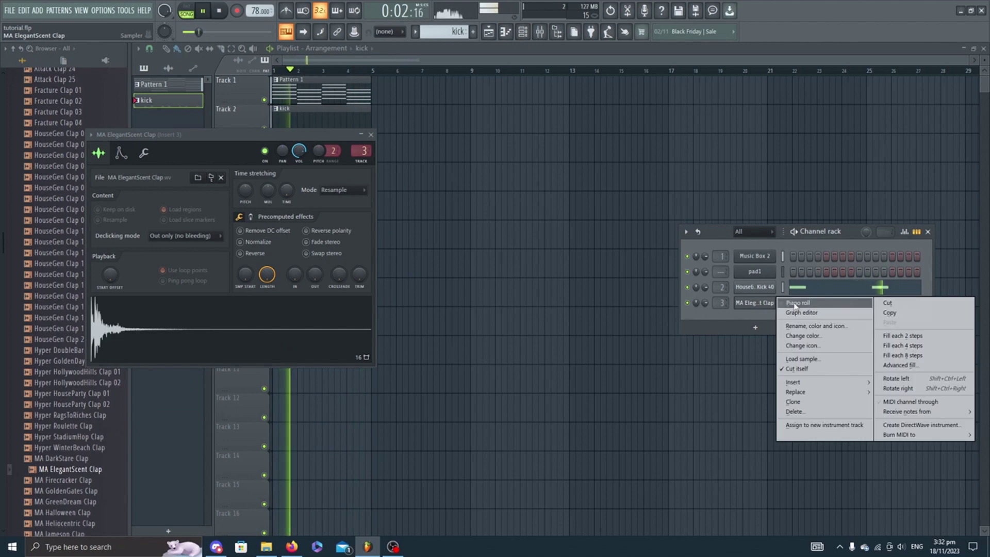
pyautogui.click(789, 305)
# Step: Create a new pattern named snare for the clap
pyautogui.click(473, 31)
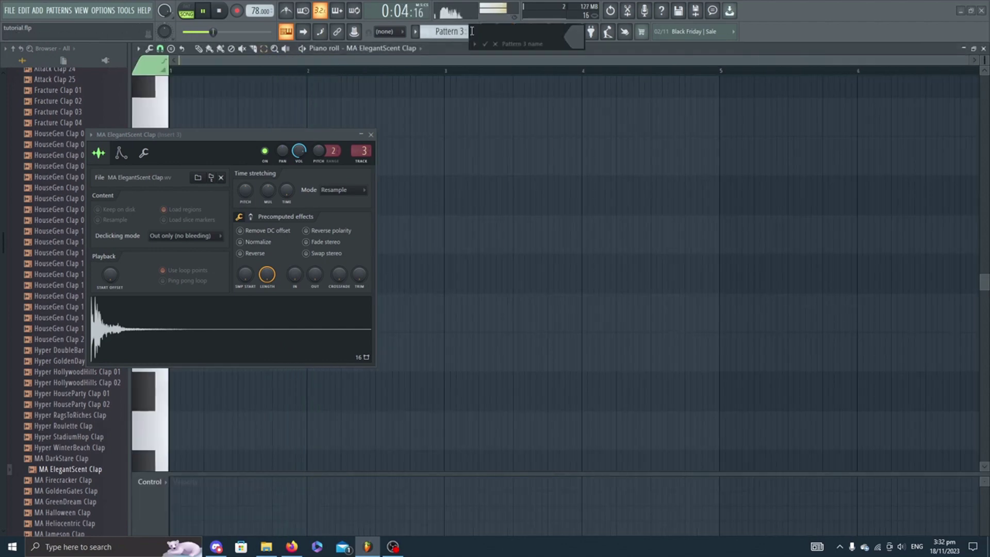
pyautogui.write('snare')
pyautogui.press('Return')
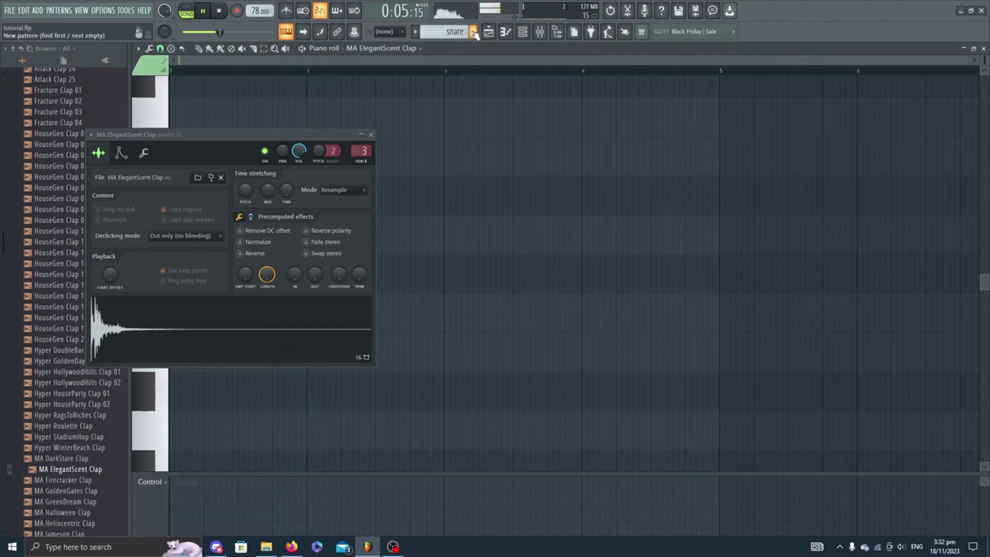
# Step: Fill four bars with C5 clap notes on beats 2 and 4 and place the snare pattern on Track 3 of the playlist
pyautogui.click(371, 135)
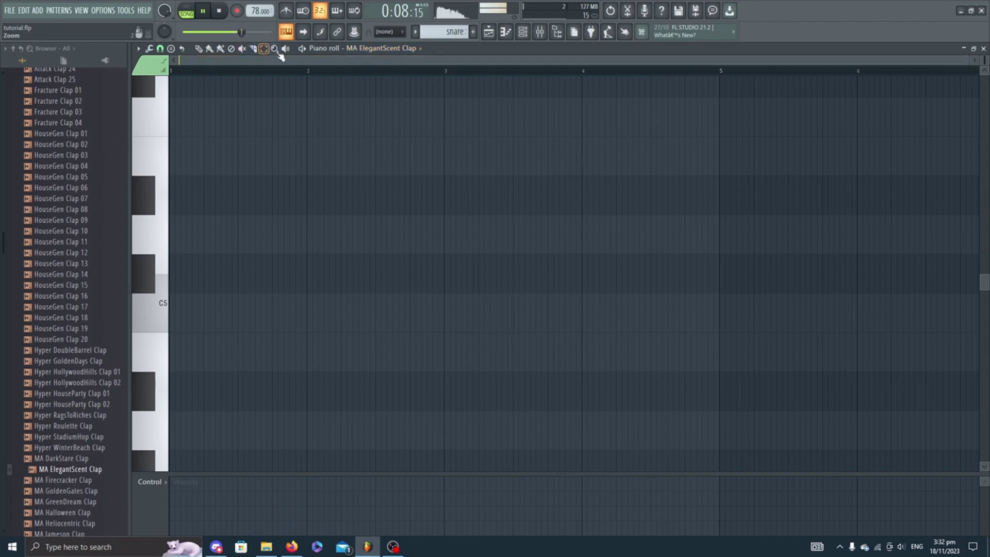
pyautogui.moveTo(573, 179); pyautogui.dragTo(573, 179)
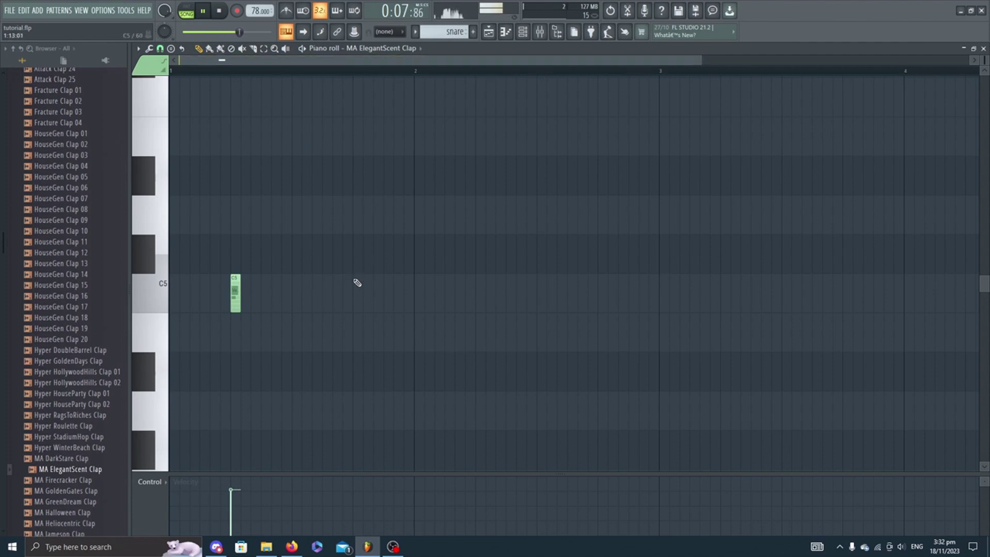
pyautogui.doubleClick(391, 72)
pyautogui.moveTo(350, 65); pyautogui.dragTo(598, 67)
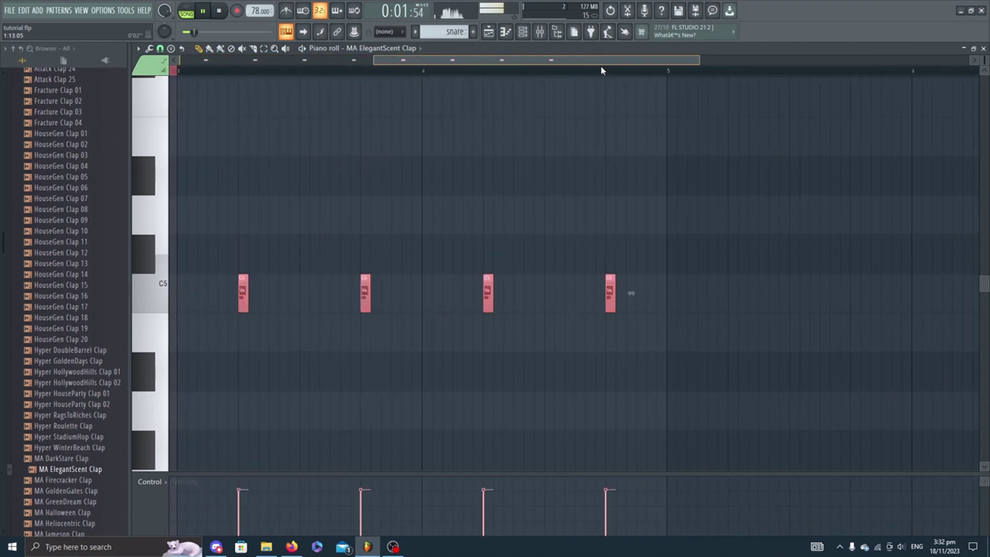
pyautogui.hotkey('ctrl', 'b')
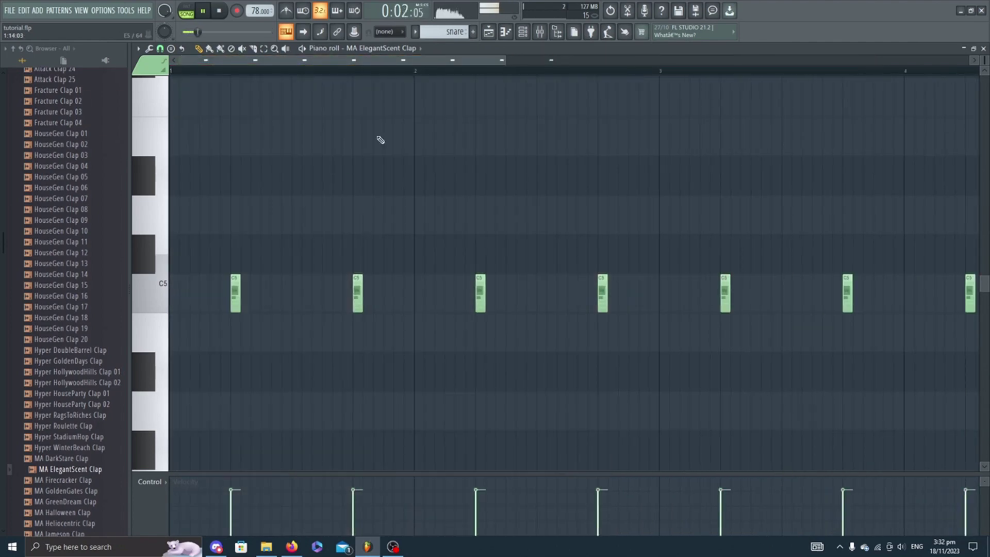
pyautogui.click(490, 38)
pyautogui.click(310, 139)
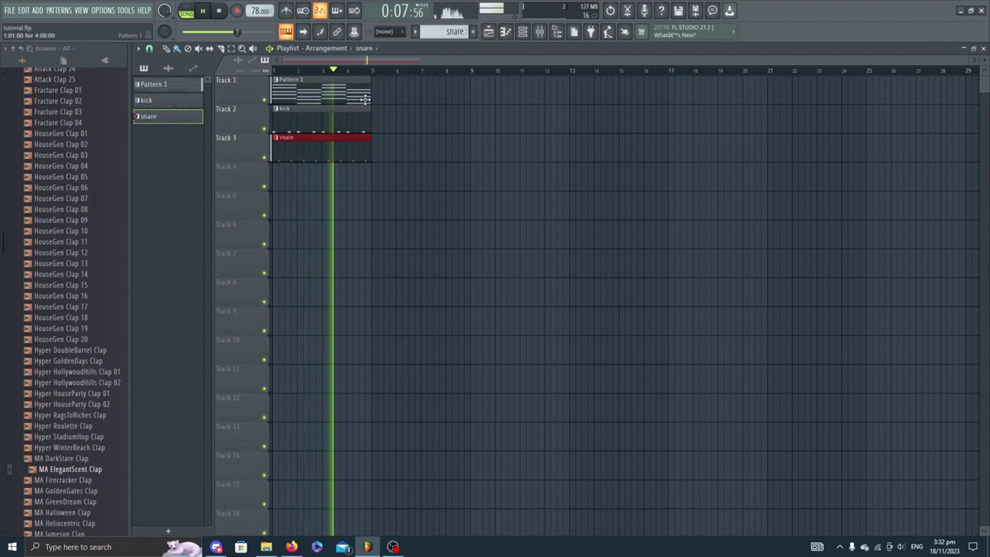
# Step: Load Attack Hat 05 from the Drums (ModeAudio) Hi Hats folder into a new channel
pyautogui.scroll(15, 89, 342)
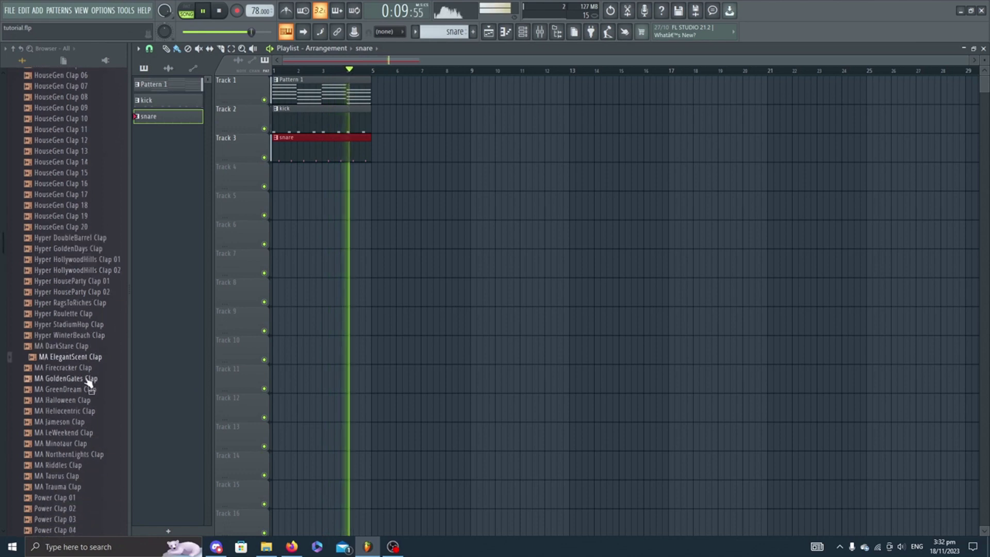
pyautogui.click(76, 324)
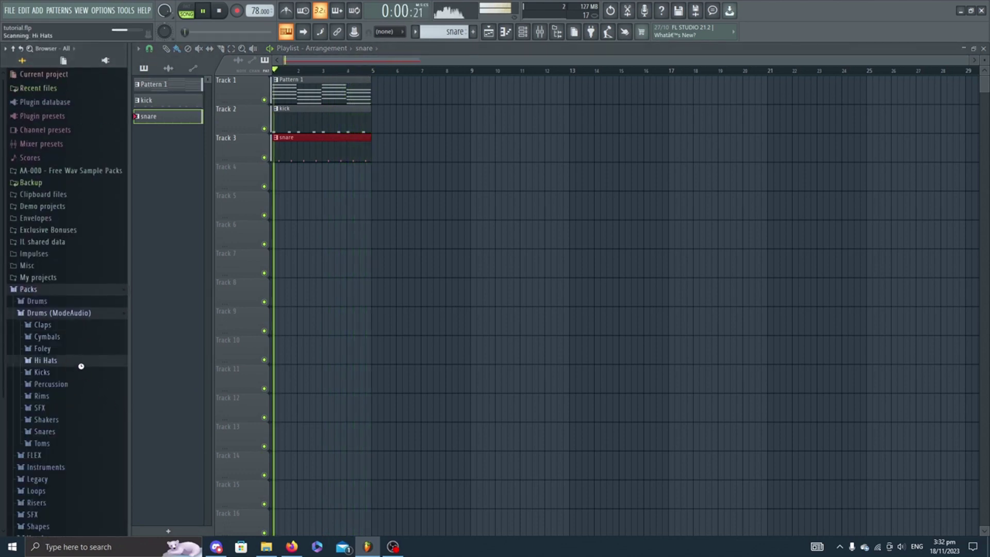
pyautogui.click(81, 289)
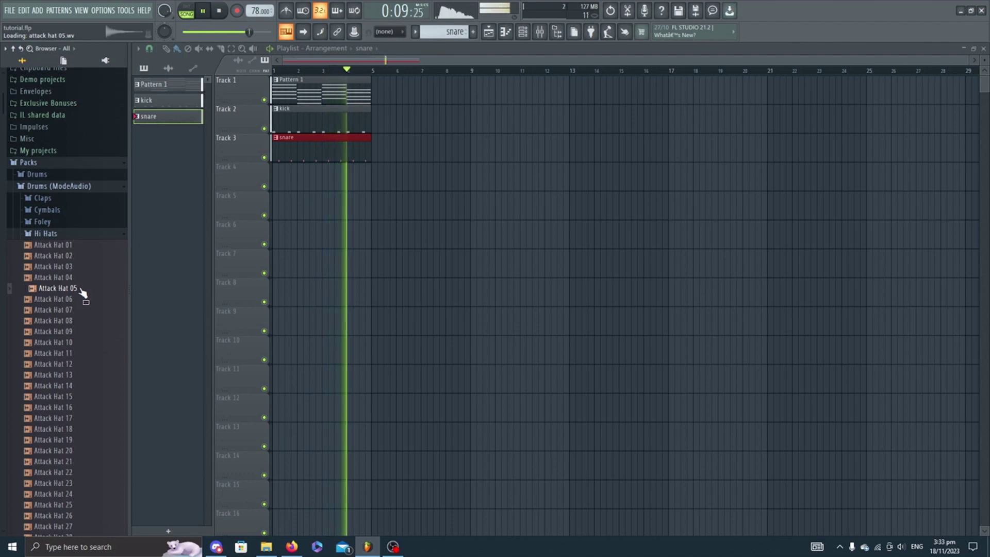
pyautogui.rightClick(81, 293)
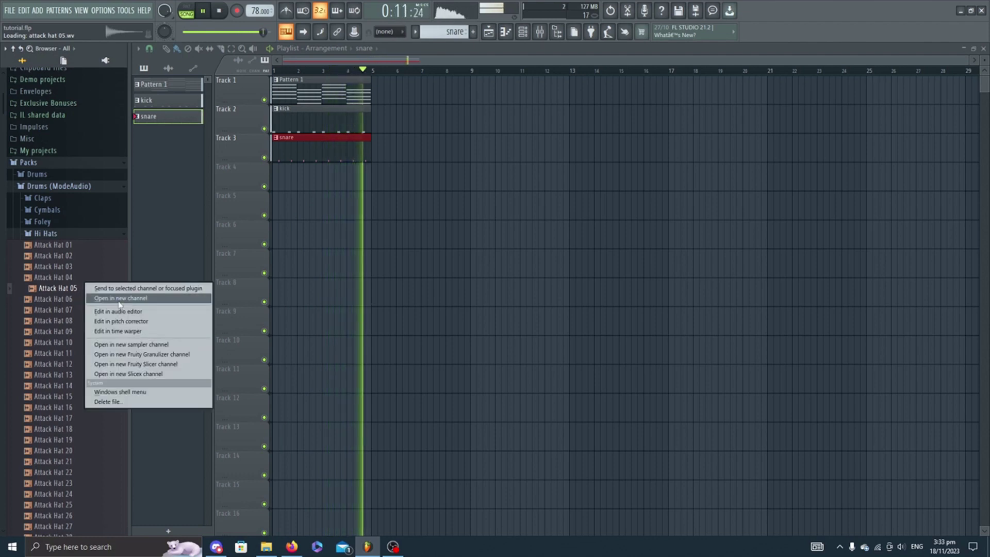
pyautogui.click(118, 297)
# Step: Route the Attack Hat 05 channel to mixer track 4 and open its piano roll
pyautogui.click(532, 35)
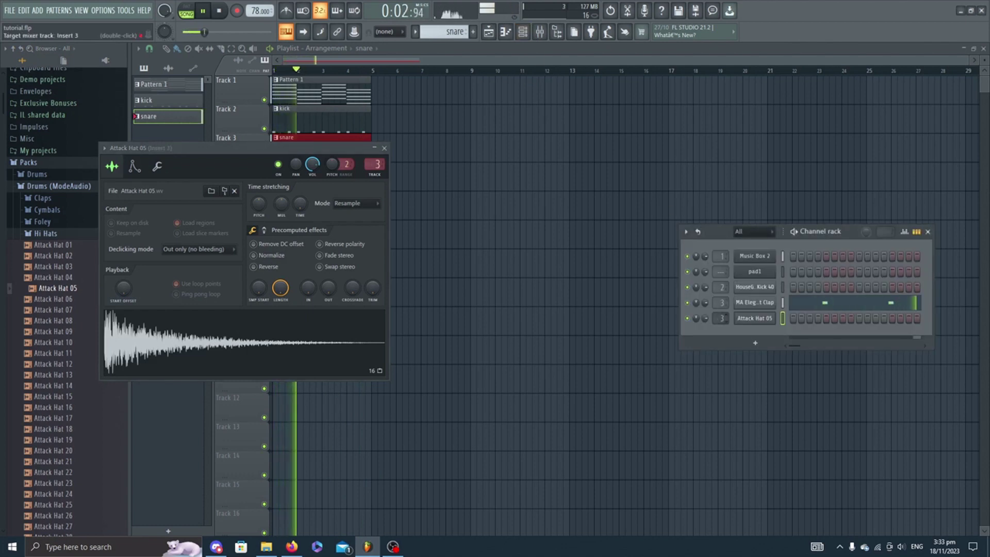
pyautogui.rightClick(772, 319)
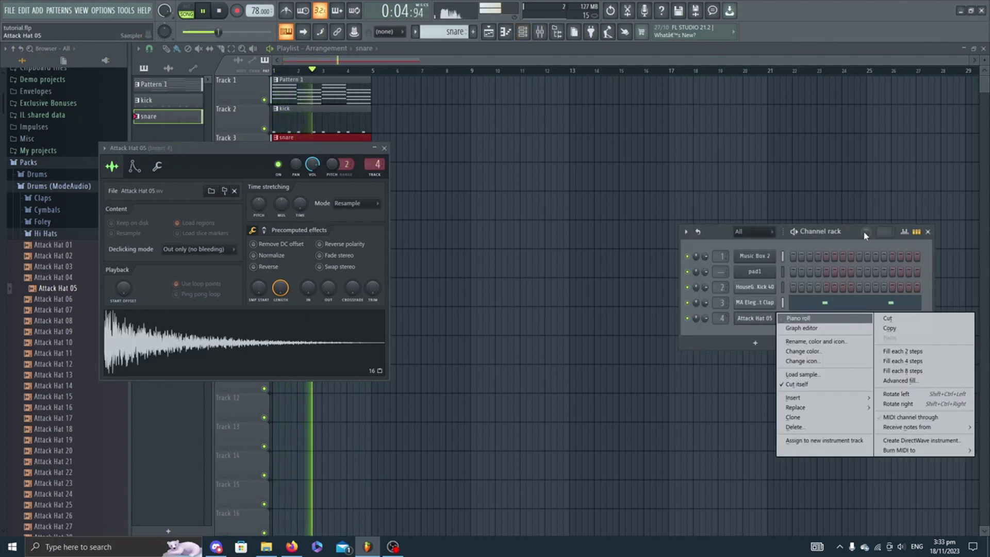
pyautogui.click(816, 318)
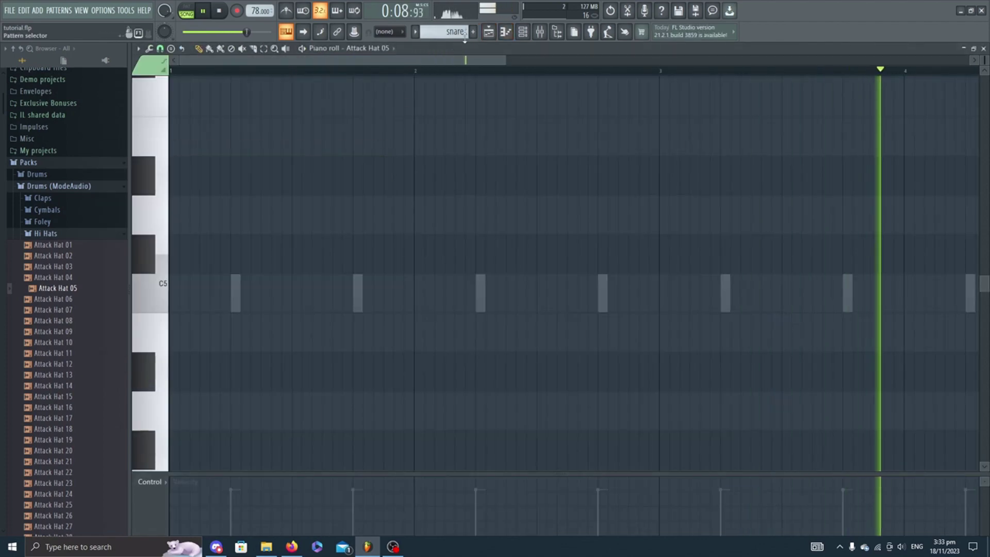
# Step: Create a new pattern named hats and place three C5 hat notes half a beat apart from the start of bar 1
pyautogui.click(473, 31)
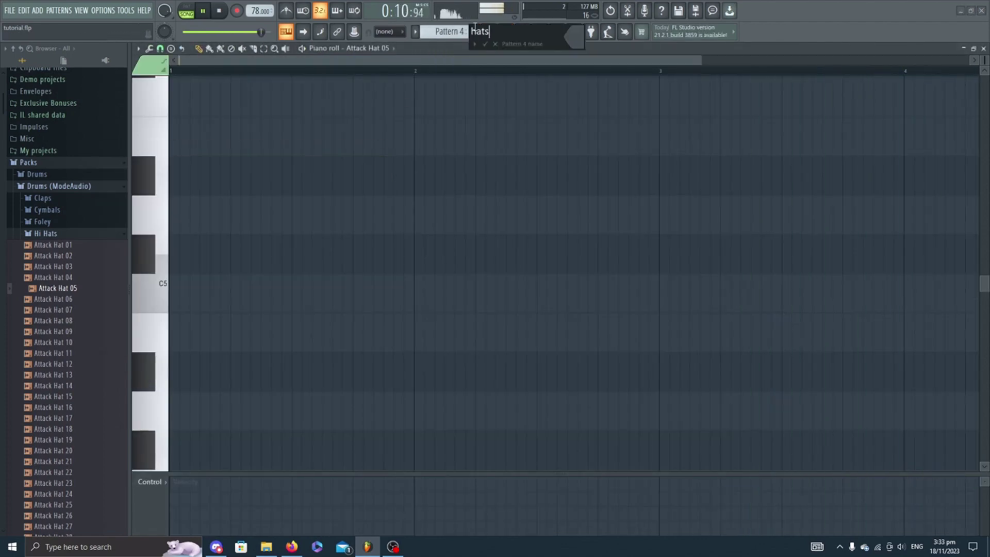
pyautogui.press('Return')
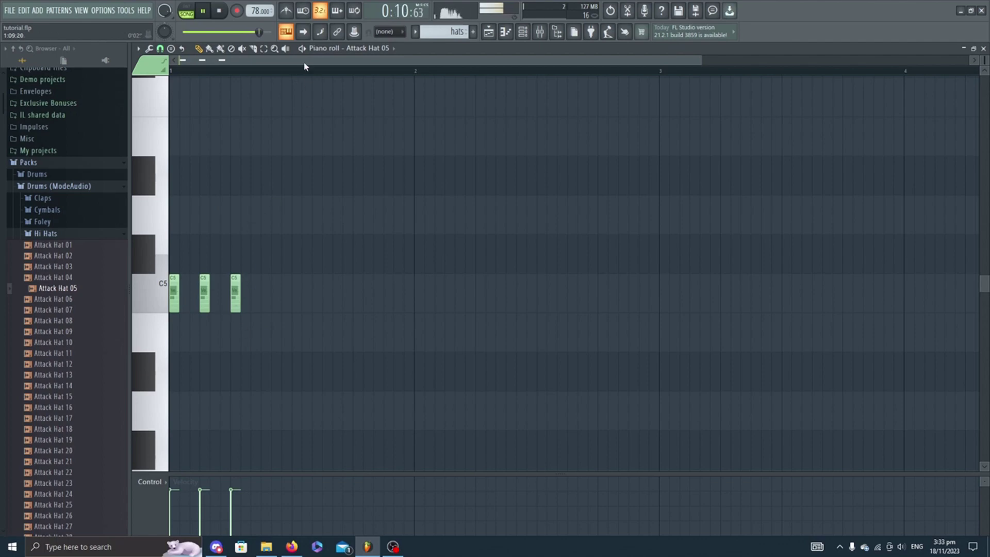
pyautogui.moveTo(744, 158); pyautogui.dragTo(170, 353)
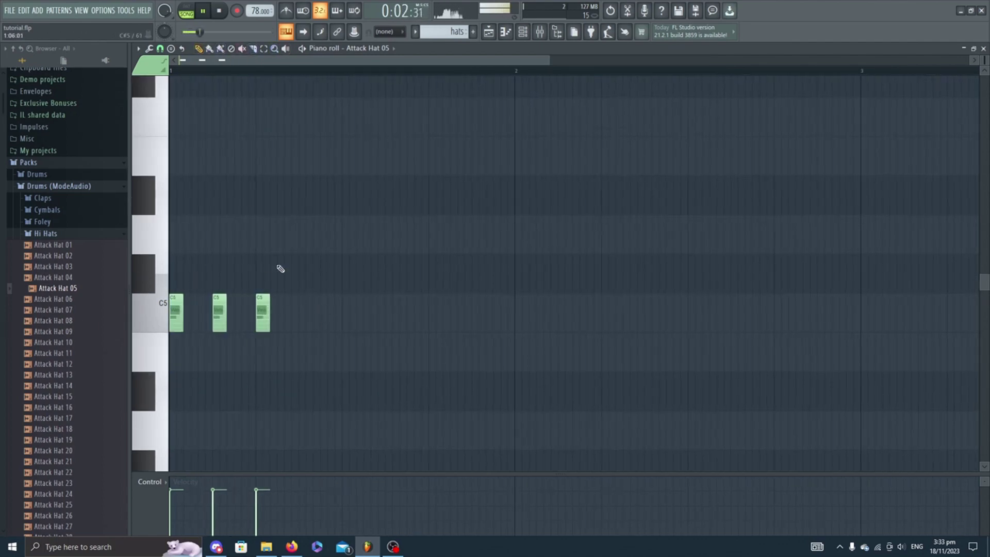
# Step: Set the piano roll snap to 1/2 step and add a fourth C5 hat note half a beat after the third
pyautogui.click(160, 49)
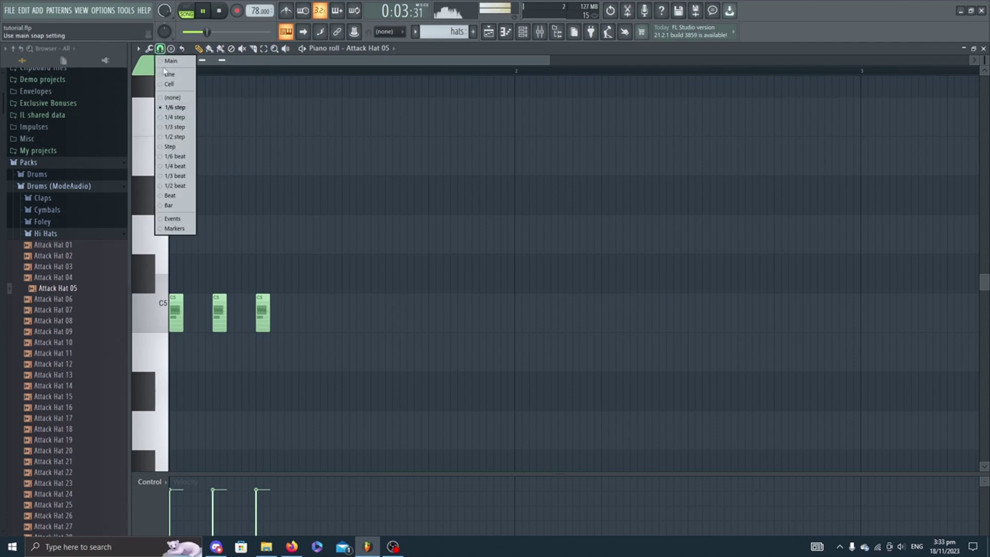
pyautogui.click(179, 117)
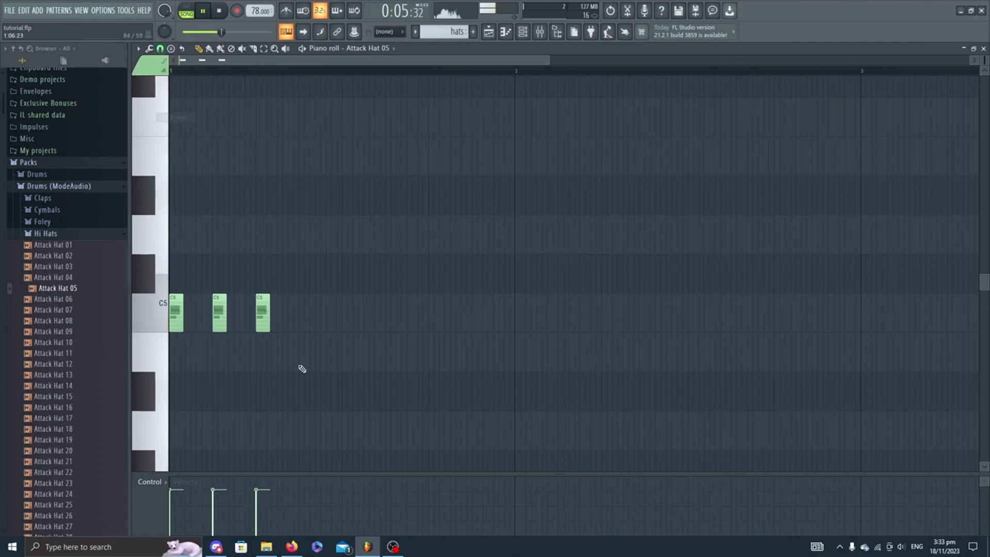
pyautogui.click(160, 49)
pyautogui.click(180, 138)
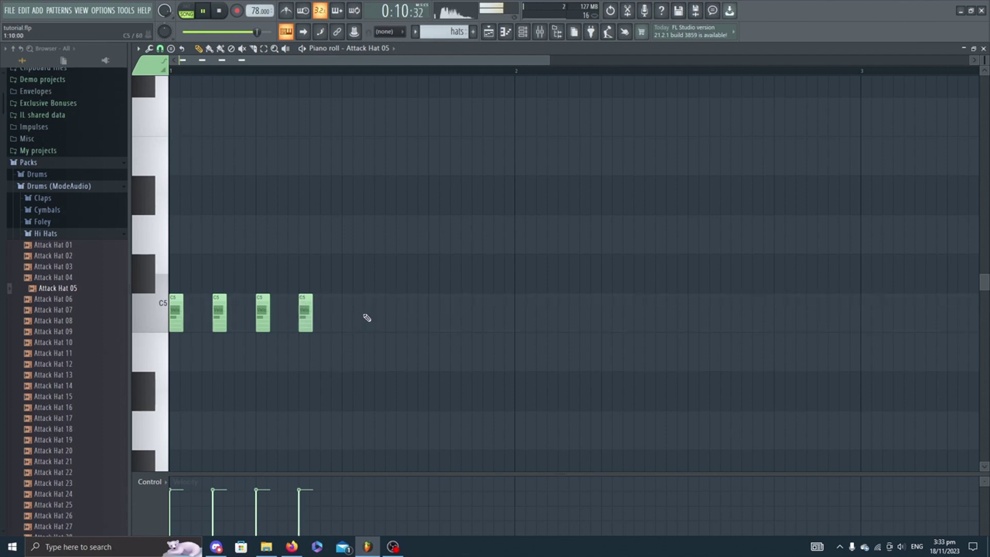
# Step: Copy the four hat notes into the second half of bar 1 and duplicate the full bar into bar 2
pyautogui.hotkey('ctrl', 'a')
pyautogui.hotkey('ctrl', 'v')
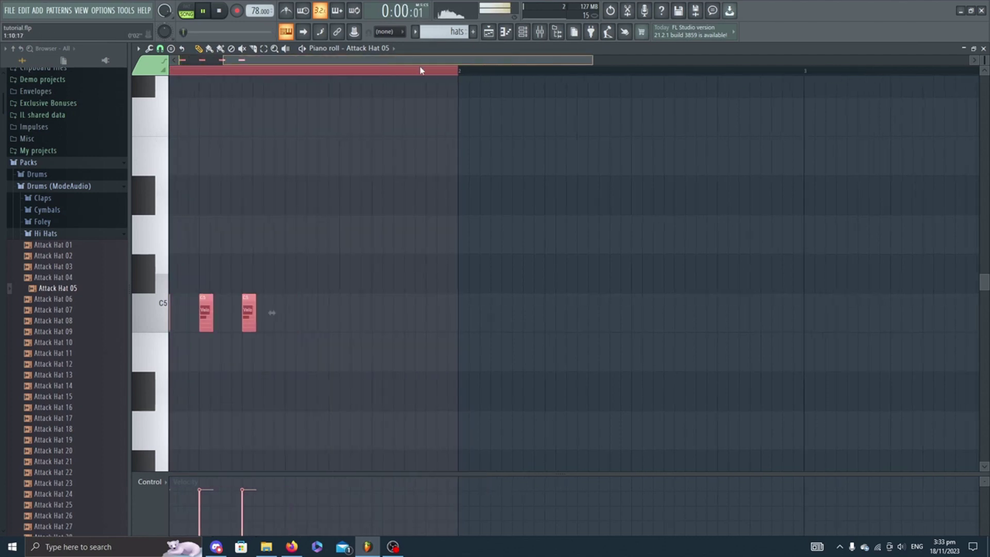
pyautogui.hotkey('shift', 'Right')
pyautogui.hotkey('shift', 'Right')
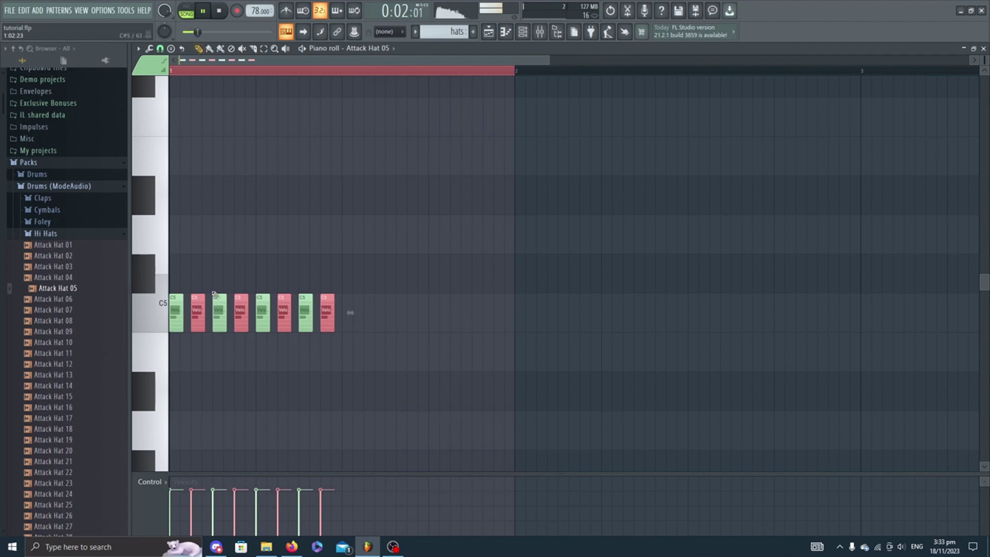
pyautogui.moveTo(197, 304); pyautogui.dragTo(349, 298)
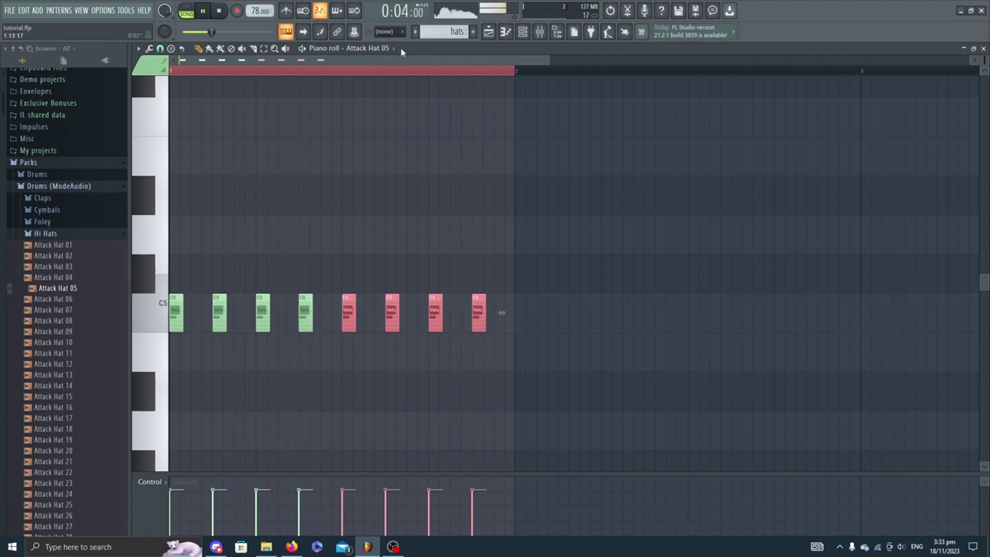
pyautogui.moveTo(378, 61)
pyautogui.mouseDown()
pyautogui.moveTo(536, 61)
pyautogui.moveTo(379, 64)
pyautogui.mouseUp()
pyautogui.hotkey('ctrl', 'd')
# Step: Place the hats pattern on Track 4 at bar 1 and duplicate its notes to fill four bars
pyautogui.click(486, 38)
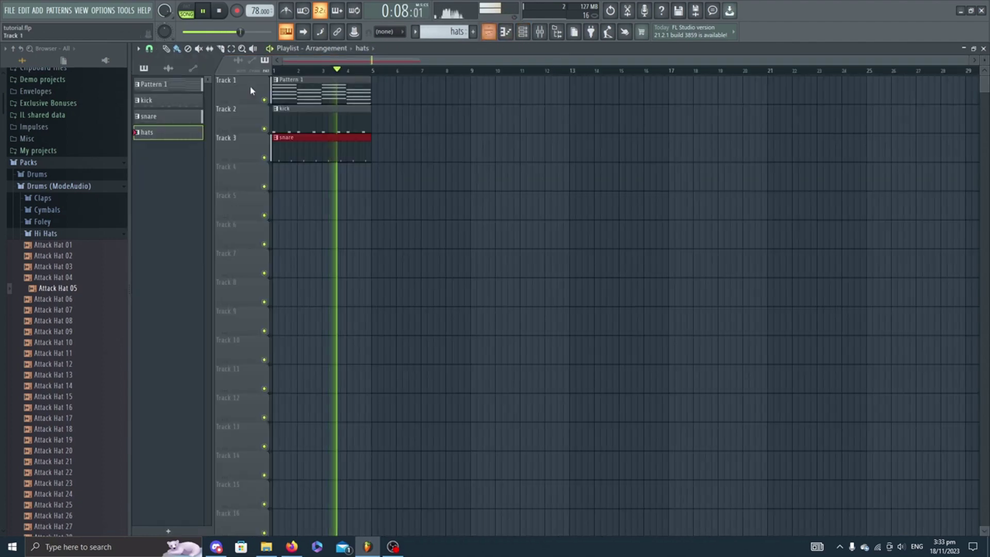
pyautogui.moveTo(170, 132); pyautogui.dragTo(195, 171)
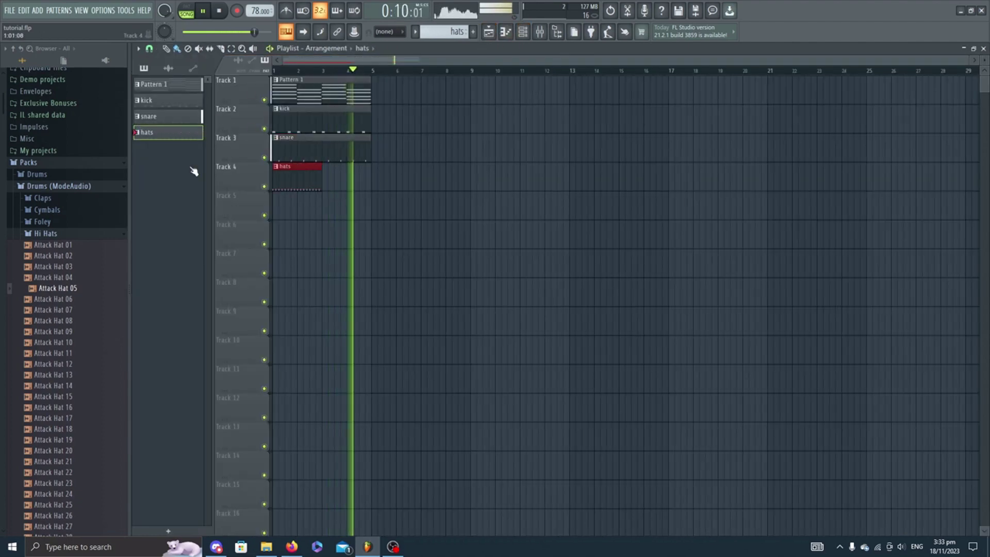
pyautogui.click(506, 32)
pyautogui.moveTo(434, 63)
pyautogui.mouseDown()
pyautogui.moveTo(685, 65)
pyautogui.moveTo(425, 63)
pyautogui.mouseUp()
pyautogui.hotkey('ctrl', 'b')
pyautogui.hotkey('ctrl', 'd')
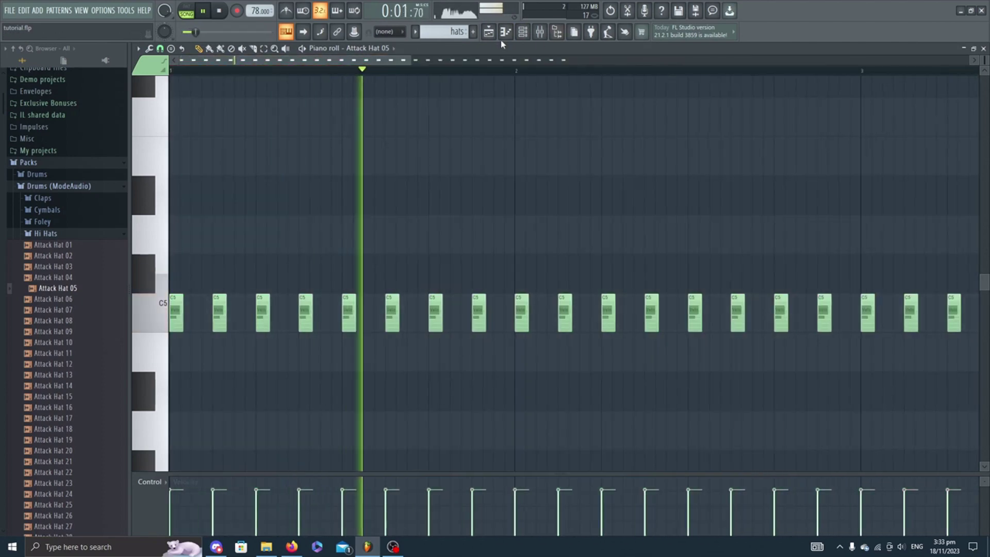
pyautogui.click(489, 32)
# Step: Raise the main swing in the channel rack and select all the Attack Hat 05 notes in the piano roll
pyautogui.click(523, 32)
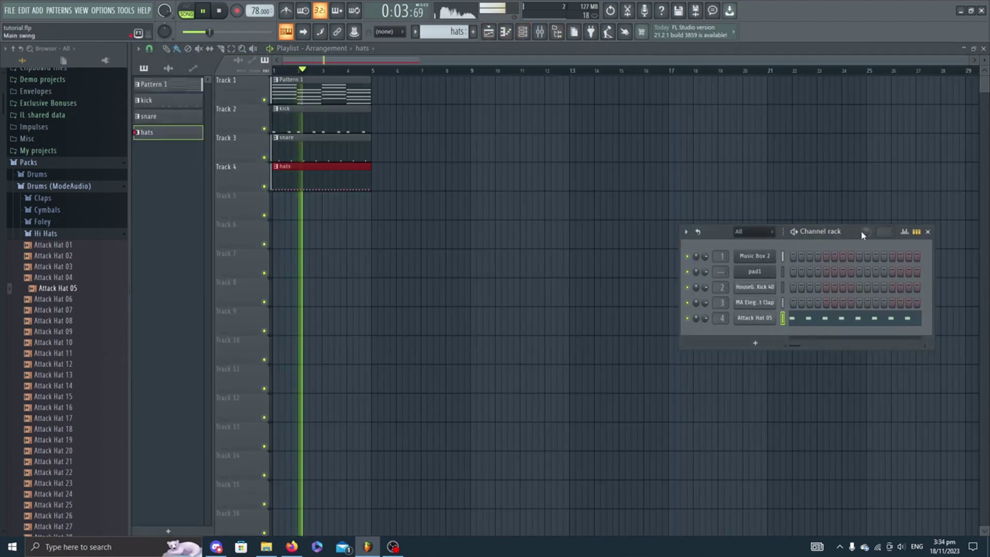
pyautogui.moveTo(866, 232)
pyautogui.mouseDown()
pyautogui.moveTo(866, 184)
pyautogui.moveTo(854, 231)
pyautogui.mouseUp()
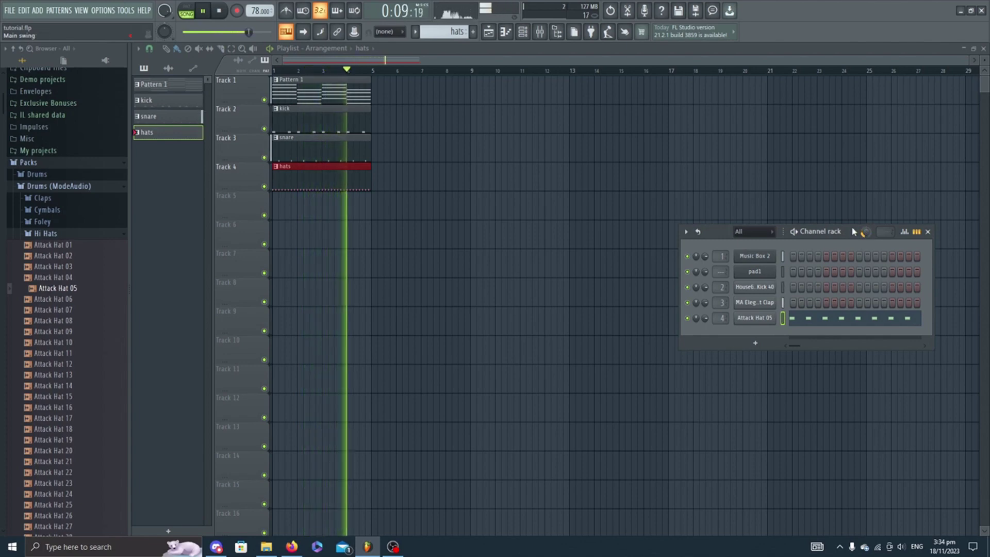
pyautogui.click(513, 37)
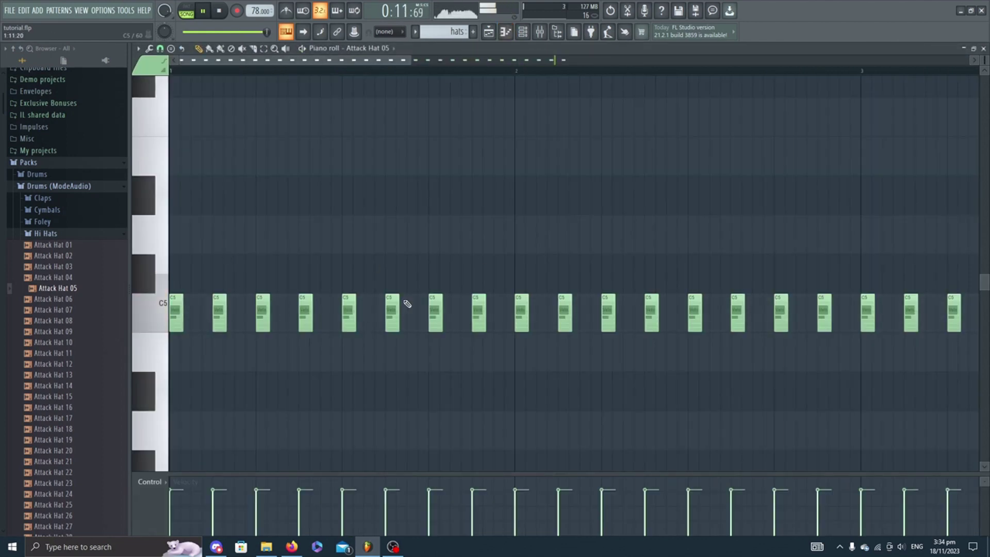
pyautogui.hotkey('ctrl', 'a')
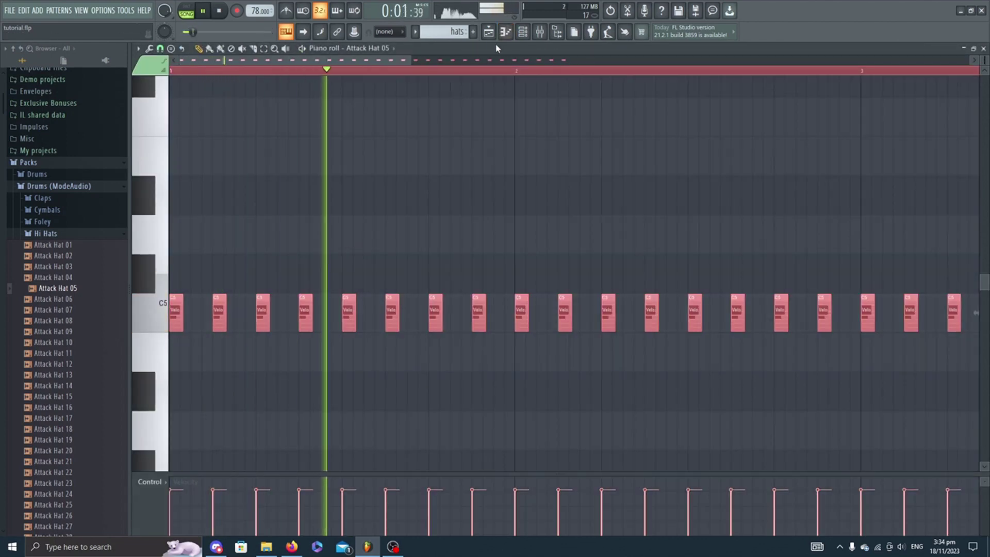
# Step: Lower the Insert 4 hat volume to about -5.6 dB in the mixer and raise the Insert 2 kick volume slightly
pyautogui.click(536, 33)
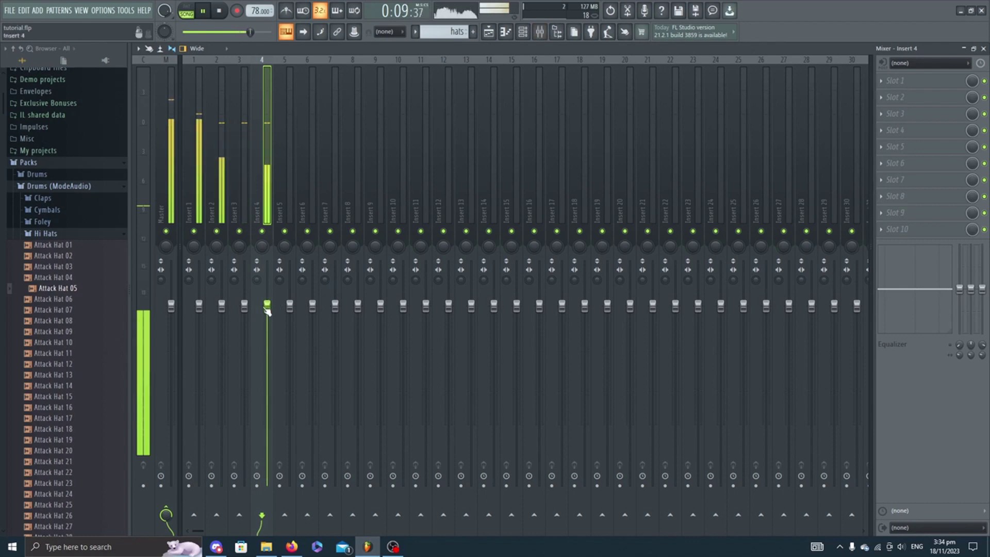
pyautogui.moveTo(267, 308); pyautogui.dragTo(267, 345)
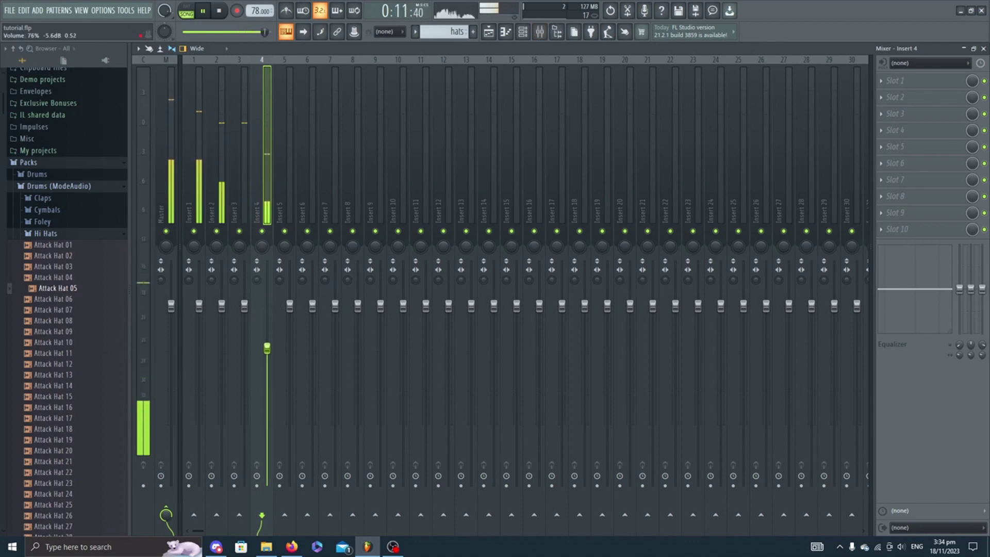
pyautogui.moveTo(222, 305); pyautogui.dragTo(222, 305)
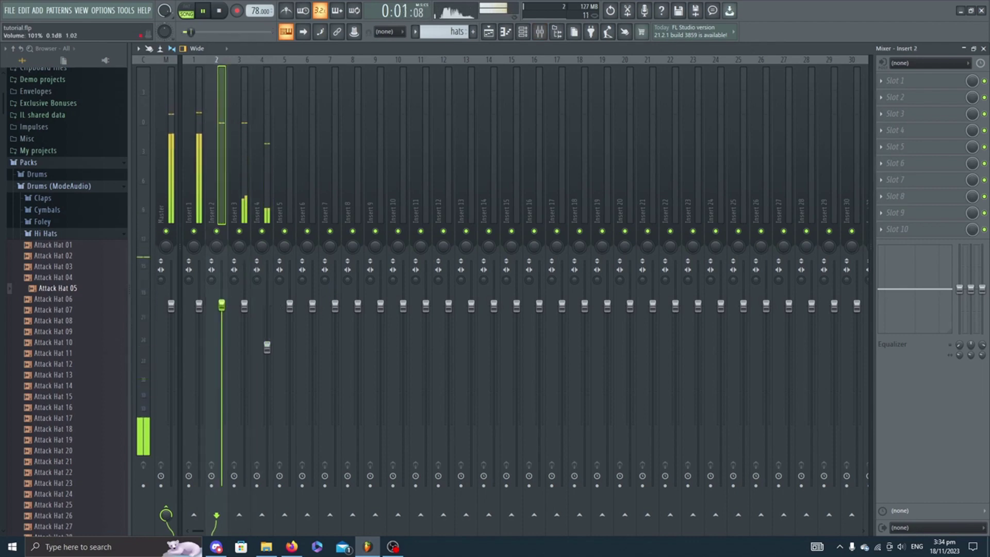
# Step: Add Fruity Parametric EQ 2 to Insert 2, boosting band 2 near 140 Hz and slightly cutting the highest band
pyautogui.click(900, 86)
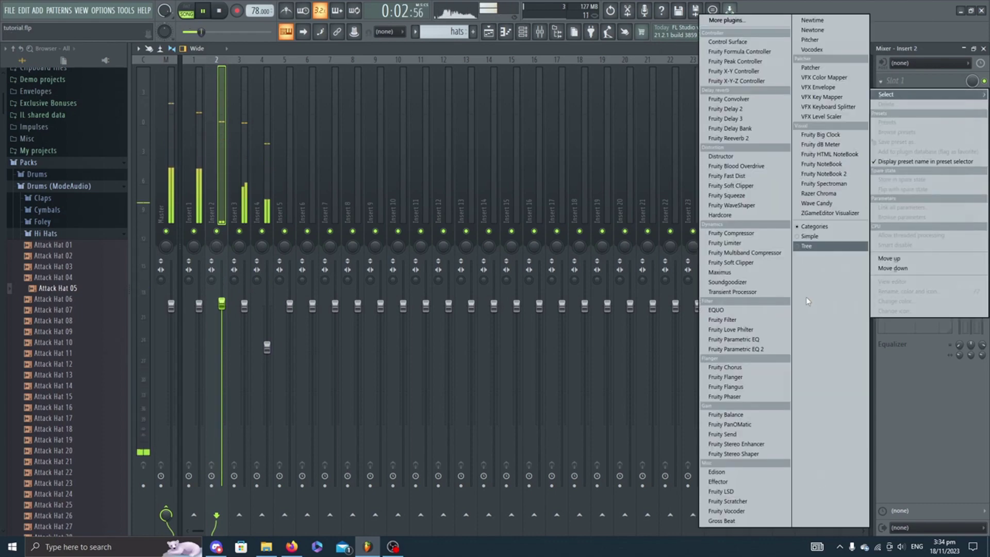
pyautogui.click(746, 346)
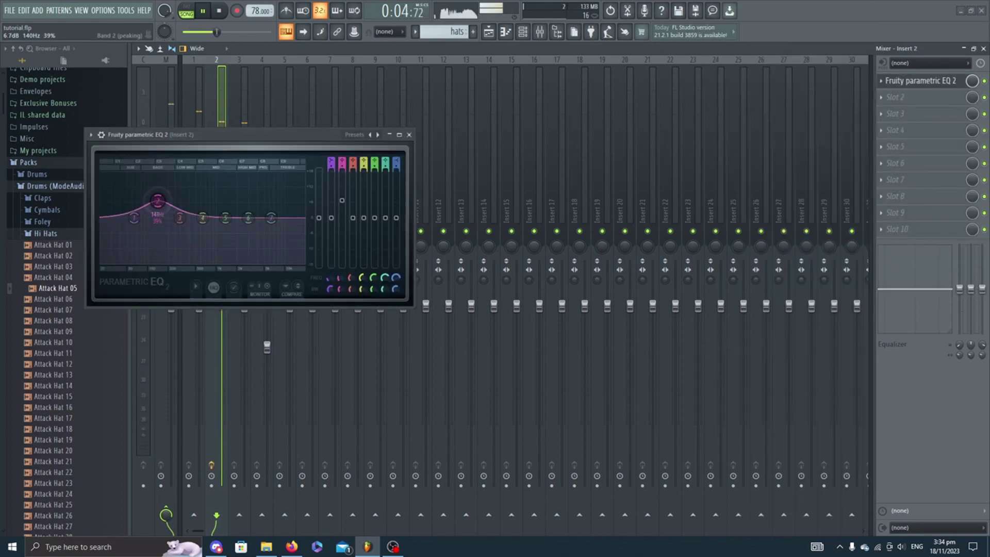
pyautogui.moveTo(158, 201); pyautogui.dragTo(164, 203)
pyautogui.moveTo(271, 217); pyautogui.dragTo(268, 226)
pyautogui.click(409, 134)
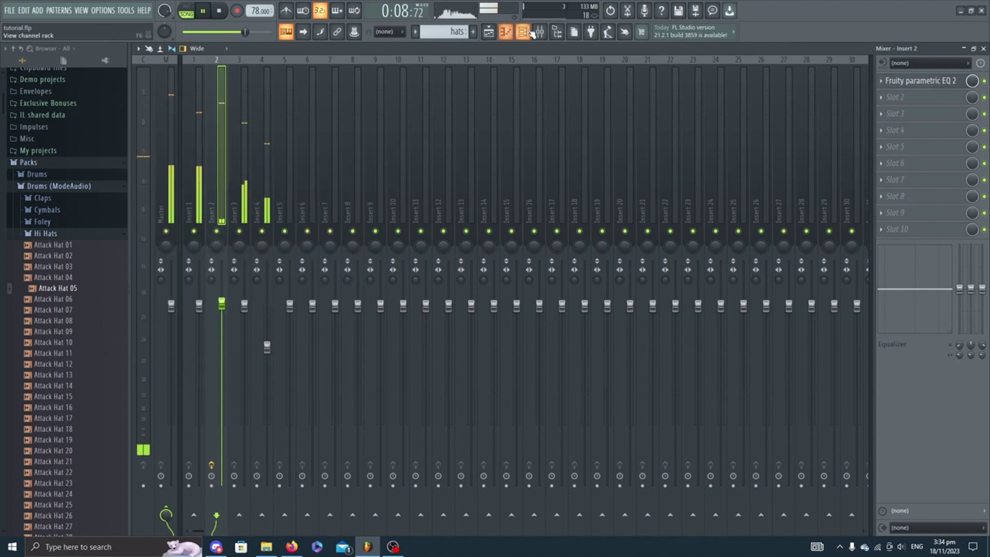
# Step: In the kick pattern, add a C5 HouseGen TopKick 40 note directly after bar 3's first note, about two steps long
pyautogui.click(522, 32)
pyautogui.press('F5')
pyautogui.click(523, 31)
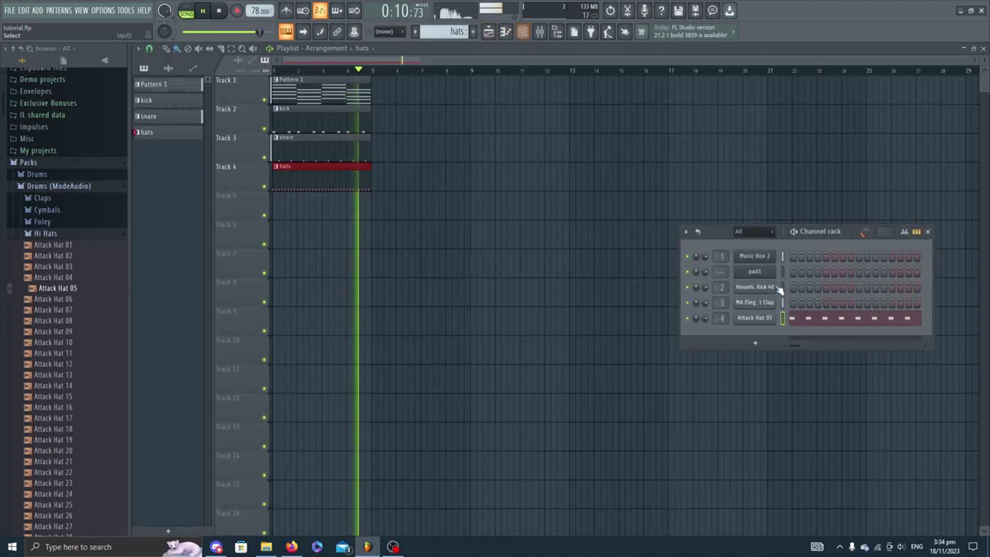
pyautogui.rightClick(754, 287)
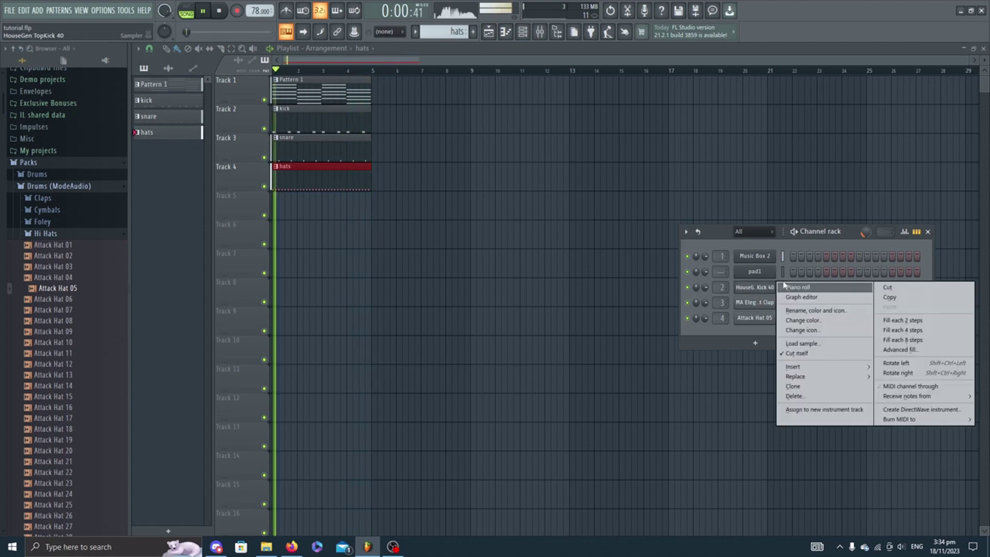
pyautogui.click(794, 286)
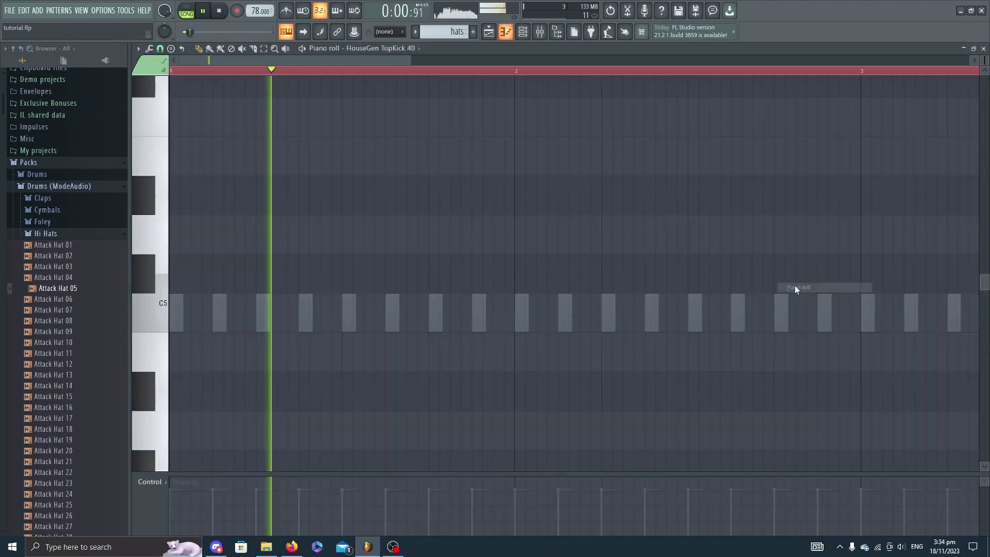
pyautogui.click(433, 33)
pyautogui.click(430, 56)
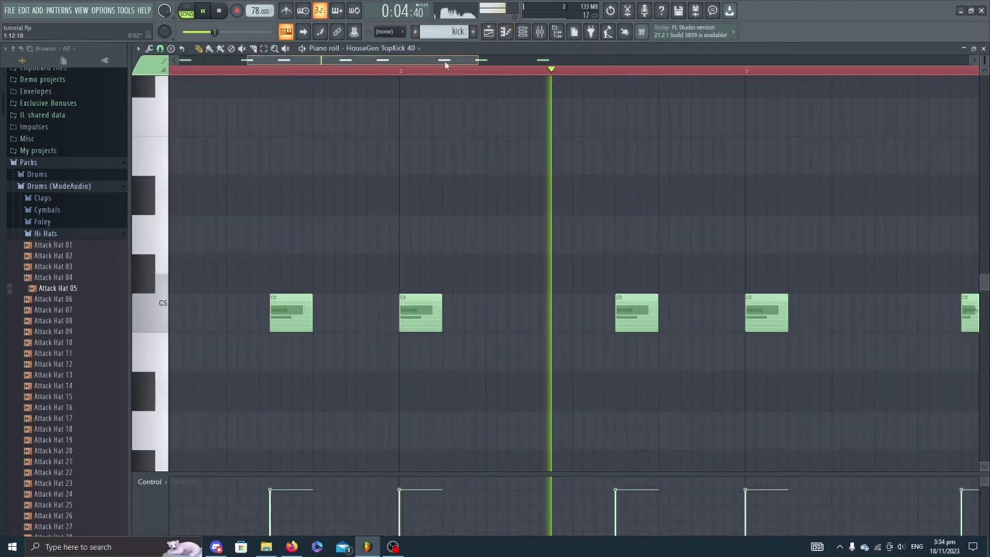
pyautogui.click(322, 309)
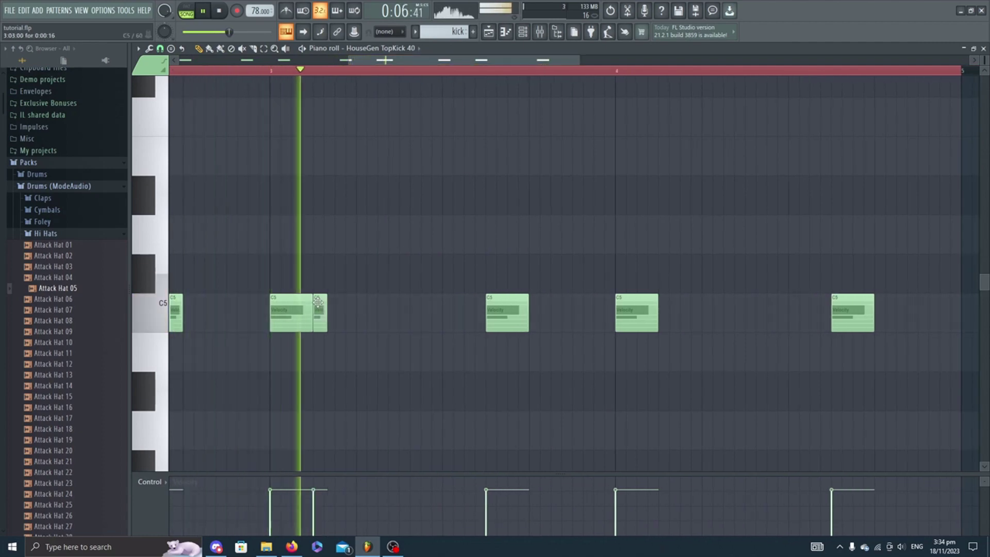
pyautogui.moveTo(324, 303); pyautogui.dragTo(359, 304)
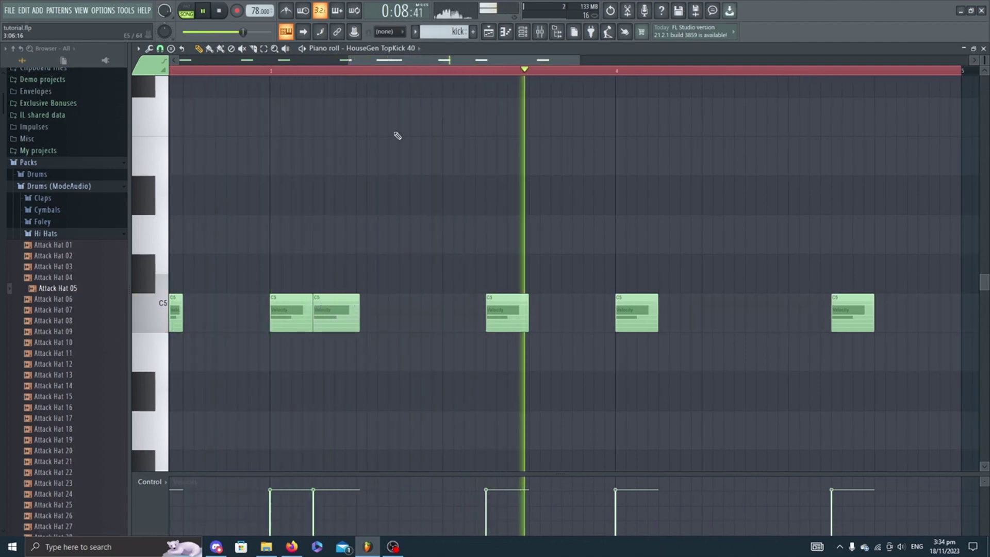
# Step: Add another C5 kick note near the end of bar 4 and shift it about one step earlier
pyautogui.moveTo(447, 69); pyautogui.dragTo(552, 77)
pyautogui.click(522, 304)
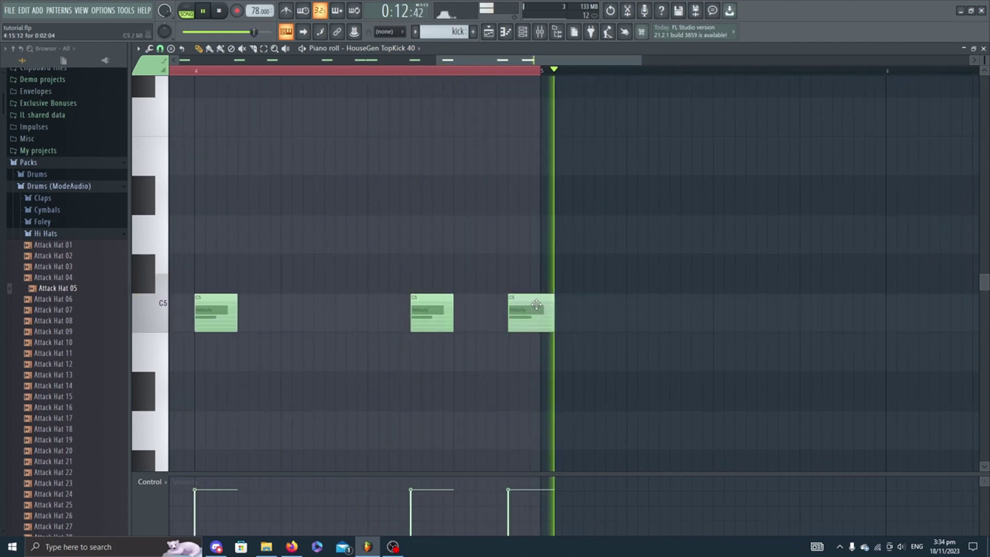
pyautogui.moveTo(528, 307); pyautogui.dragTo(509, 308)
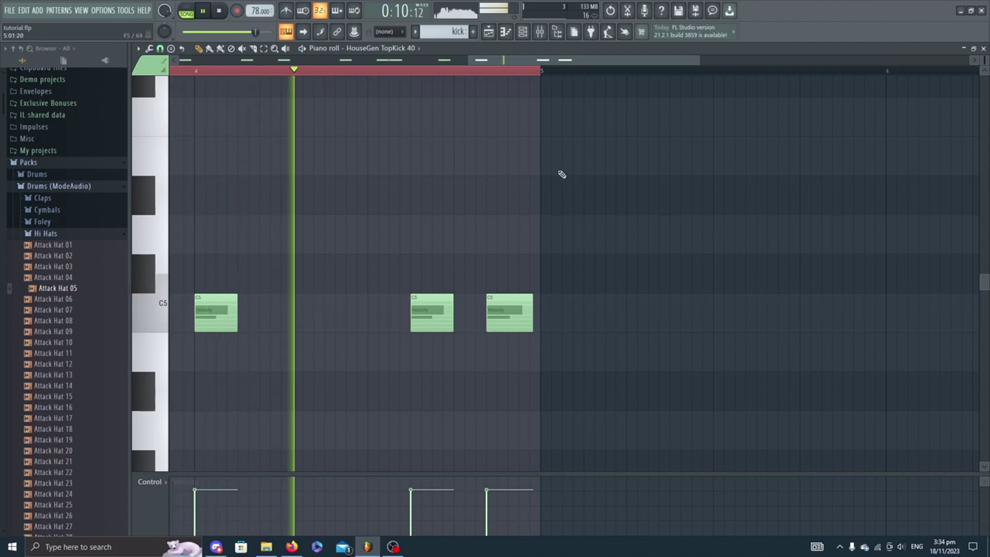
# Step: Return to the playlist and listen to the four-bar arrangement with the extra kick notes
pyautogui.click(487, 35)
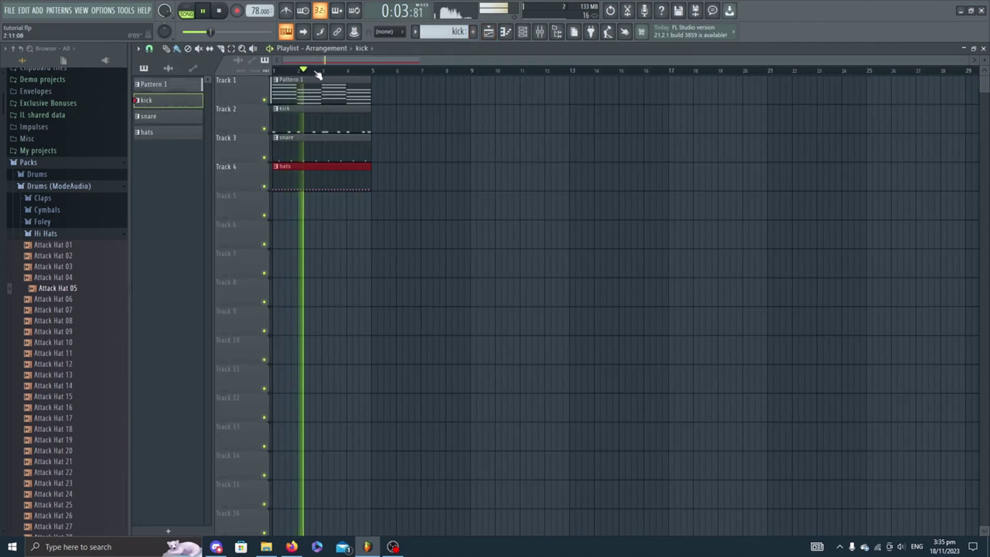
pyautogui.click(529, 33)
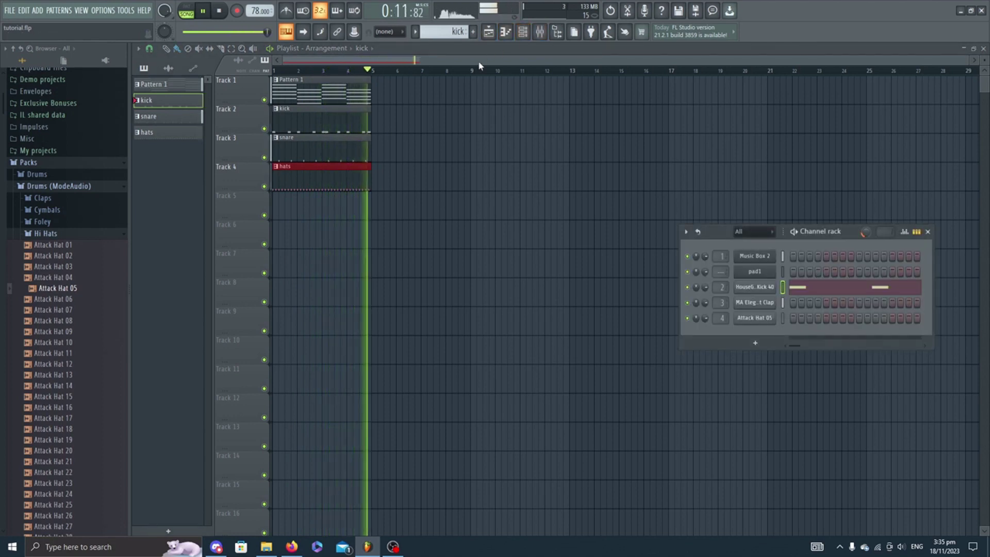
pyautogui.press('space')
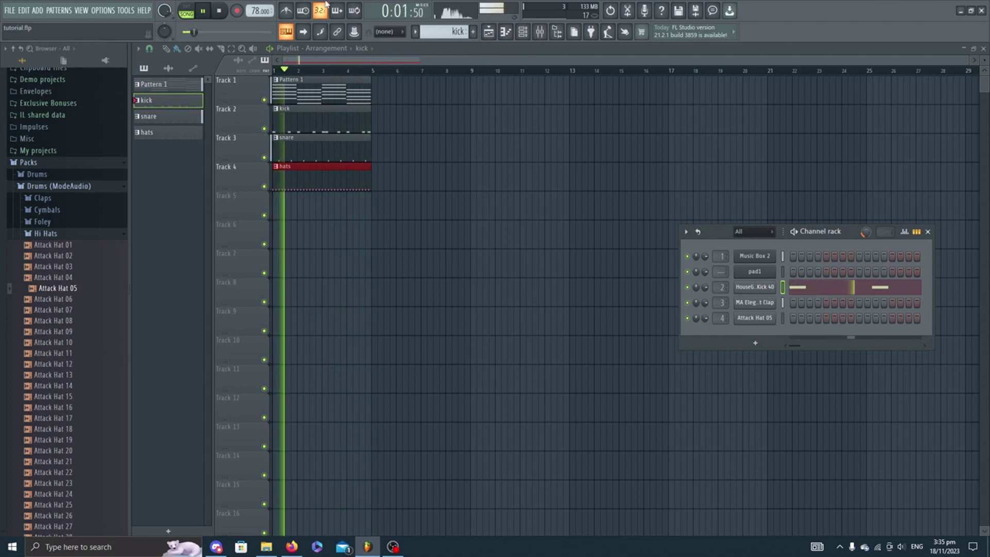
# Step: Audition samples in the Drums (ModeAudio) Hi Hats folder, including Attack Hat 10, Attack Hat 24 and Attack OHat 09
pyautogui.click(65, 342)
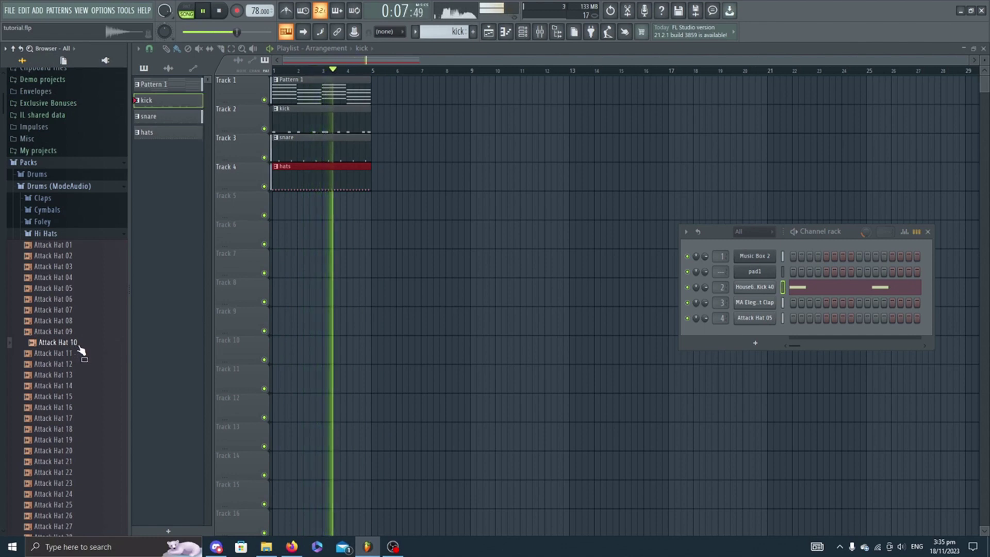
pyautogui.scroll(-1, 99, 336)
pyautogui.scroll(-4, 97, 356)
pyautogui.click(95, 365)
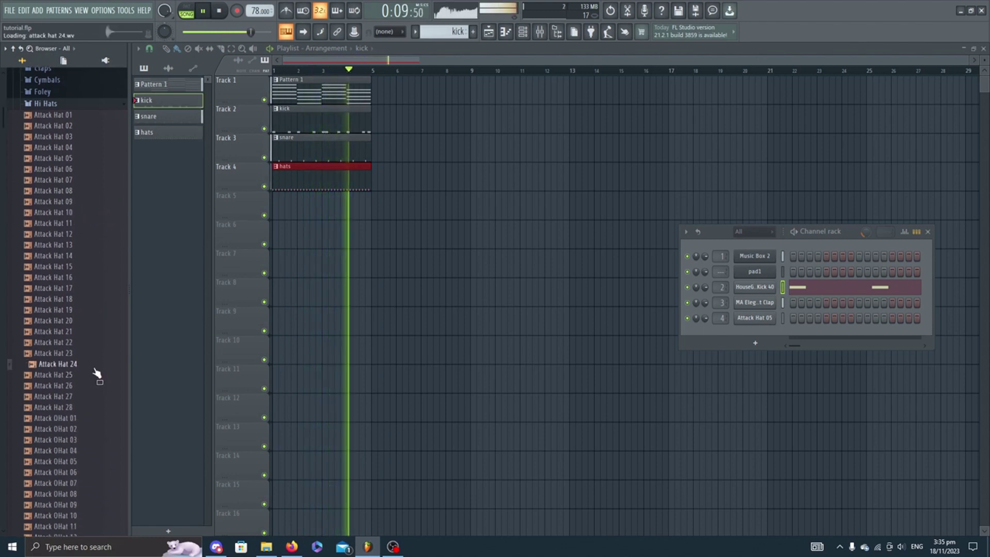
pyautogui.click(280, 70)
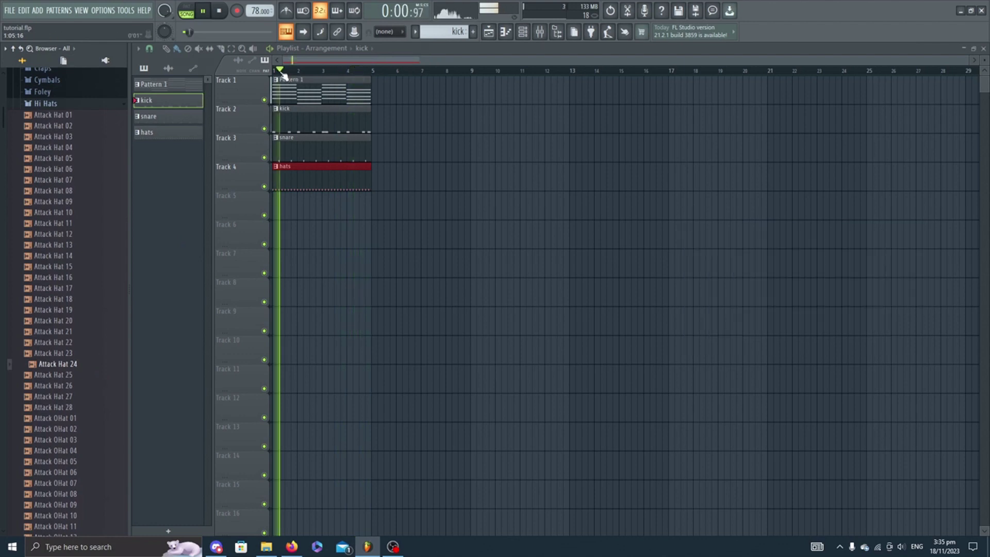
pyautogui.scroll(-4, 70, 382)
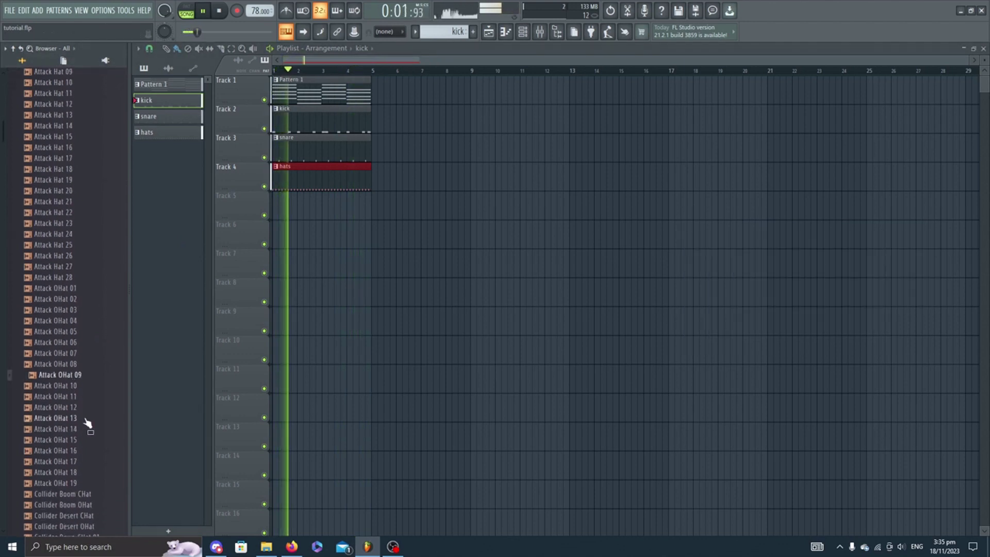
pyautogui.scroll(-3, 89, 424)
pyautogui.click(98, 461)
pyautogui.scroll(-1, 101, 423)
pyautogui.scroll(14, 101, 361)
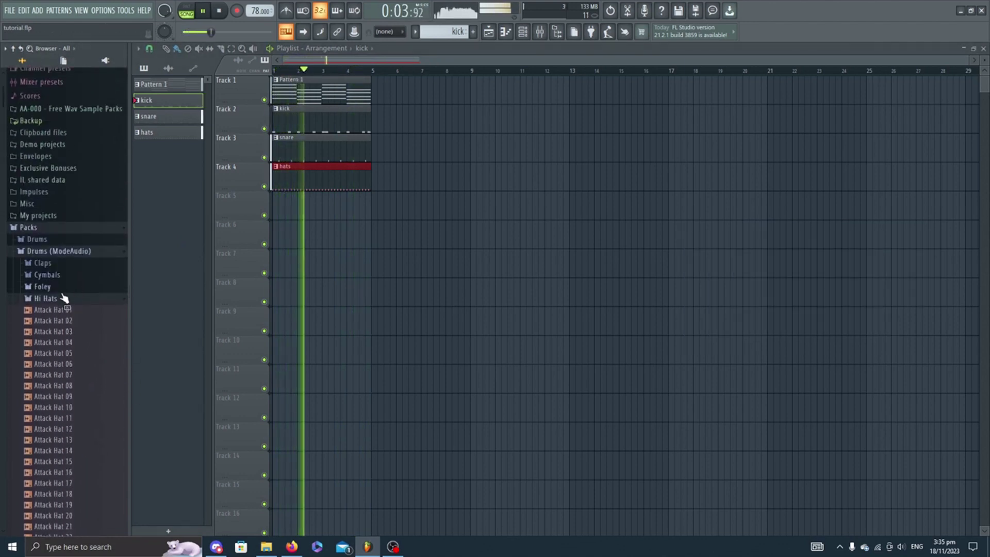
# Step: Audition samples in the Drums (ModeAudio) Percussion folder, including Attack Tap 02, Collider Desert Ping 02, Collider Down Dry XY 01 and Collider Down Pipe 01
pyautogui.click(61, 309)
pyautogui.click(56, 299)
pyautogui.click(78, 323)
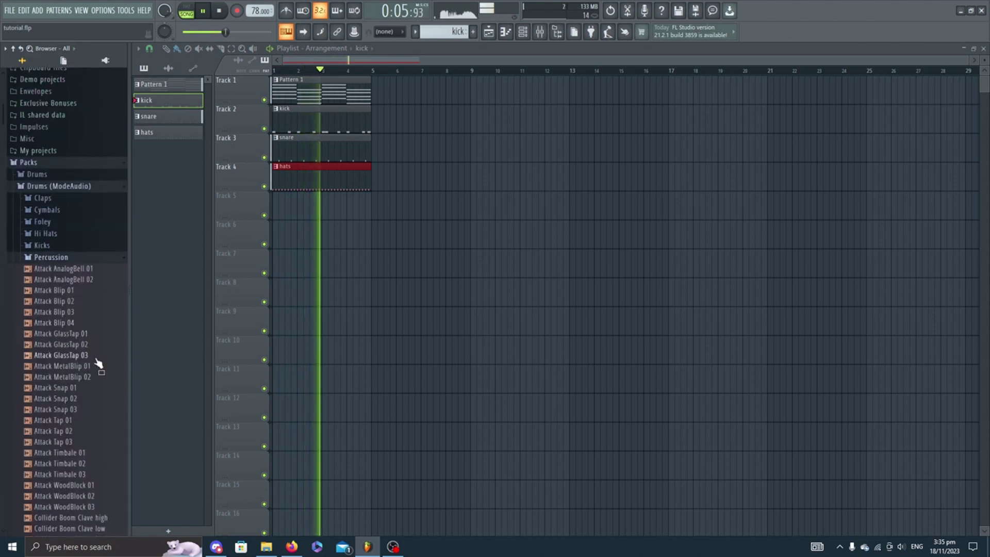
pyautogui.click(96, 366)
pyautogui.click(87, 433)
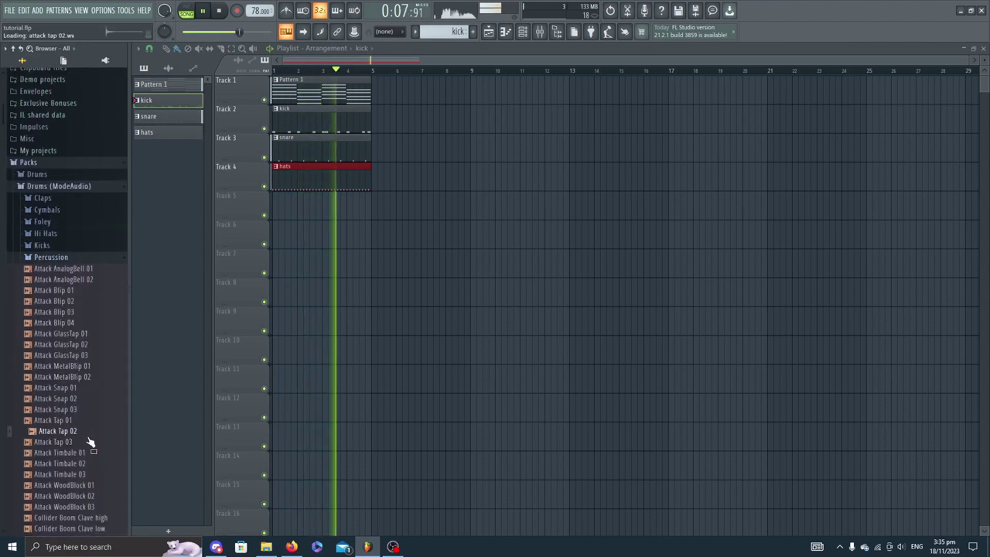
pyautogui.scroll(-4, 90, 433)
pyautogui.click(106, 420)
pyautogui.scroll(-2, 93, 424)
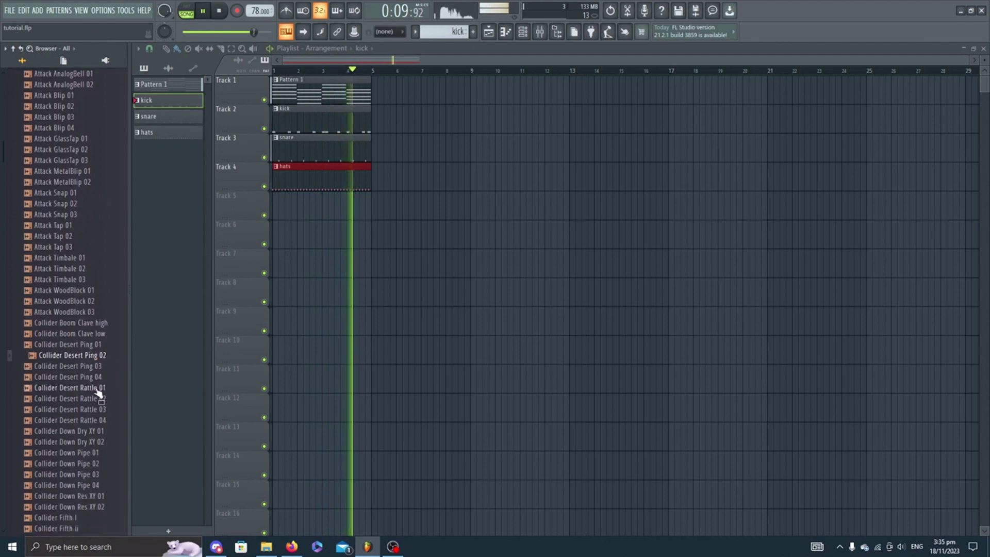
pyautogui.click(96, 389)
pyautogui.click(98, 430)
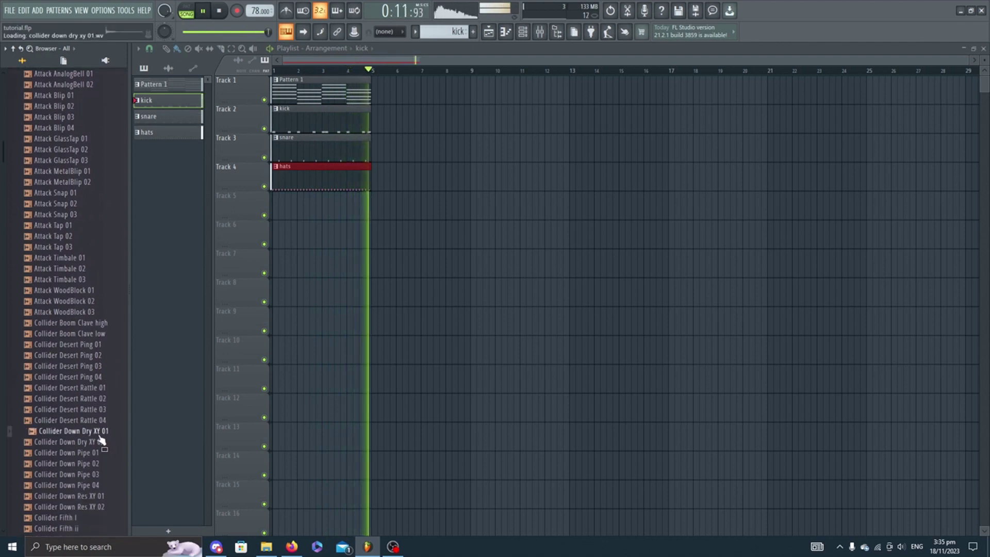
pyautogui.click(95, 454)
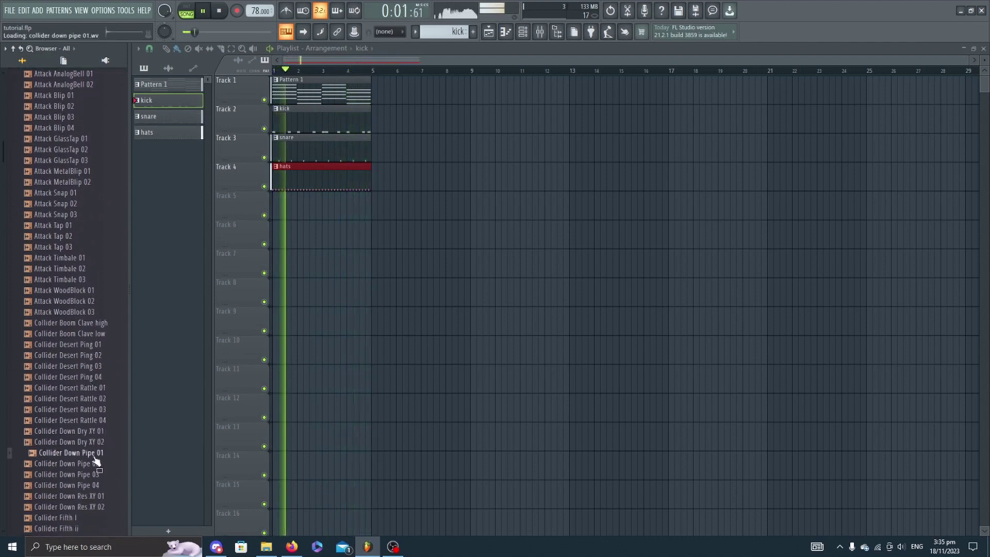
# Step: Audition further Collider percussion samples, from Collider Fifth Short and Collider Fifth Wash 01 through Collider Slack Roto 04 to Sub Conga and Sub Cowbell
pyautogui.scroll(-4, 94, 457)
pyautogui.click(92, 421)
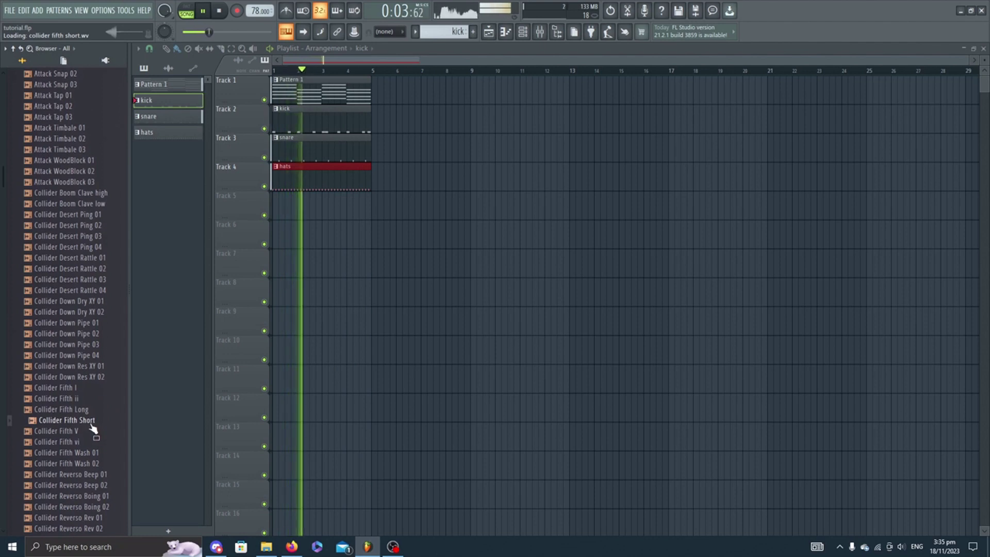
pyautogui.click(91, 431)
pyautogui.click(82, 441)
pyautogui.click(96, 455)
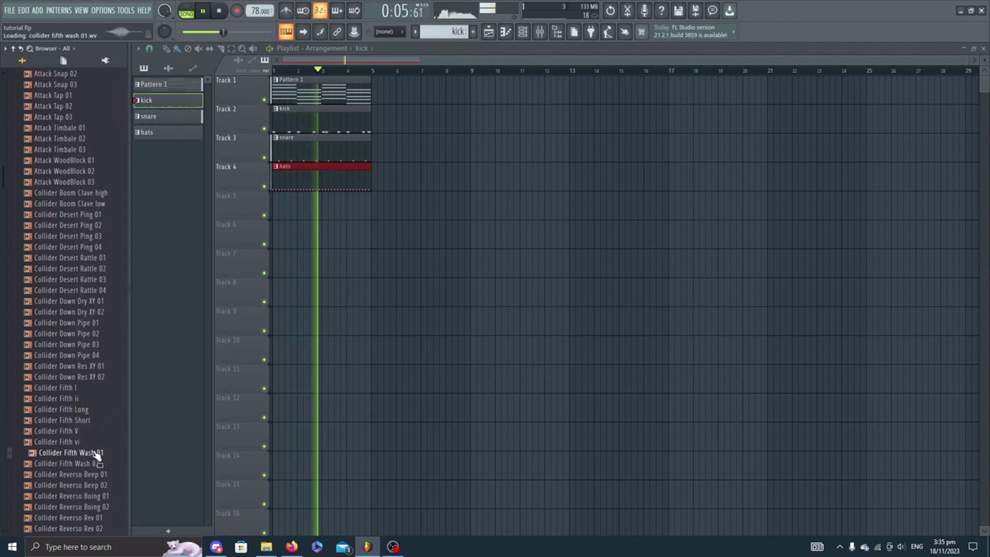
pyautogui.scroll(-6, 95, 444)
pyautogui.click(100, 344)
pyautogui.click(98, 398)
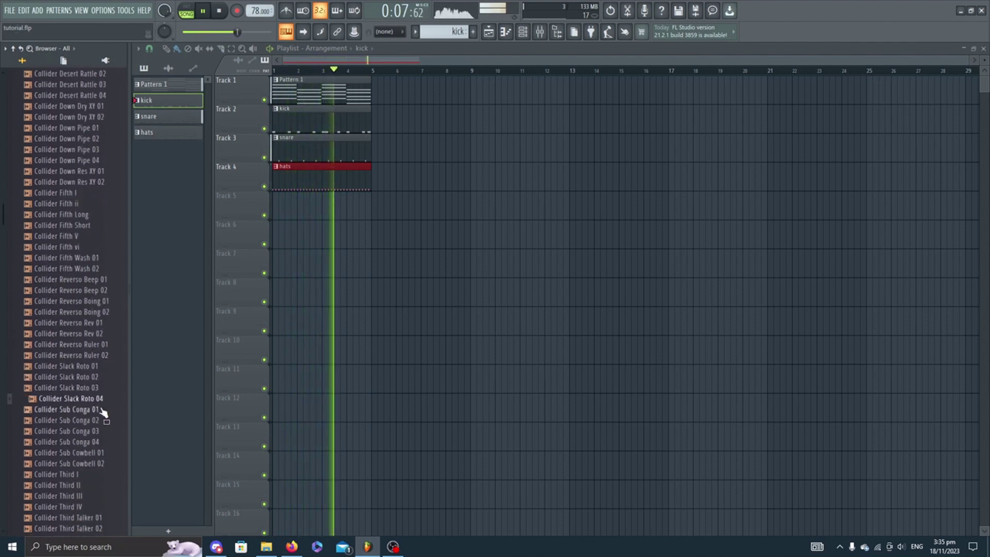
pyautogui.click(98, 431)
pyautogui.click(101, 452)
# Step: Compare the sounds of Collider Third Walker Talker 01, Collider Tuned Comb 02 and Collider Third Walker Talker 02
pyautogui.scroll(-4, 103, 459)
pyautogui.click(104, 417)
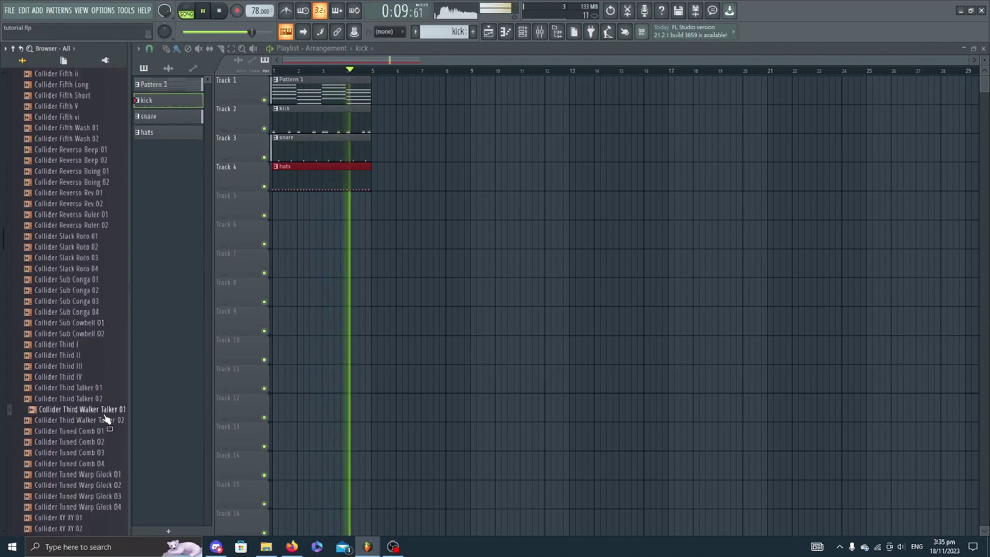
pyautogui.click(97, 440)
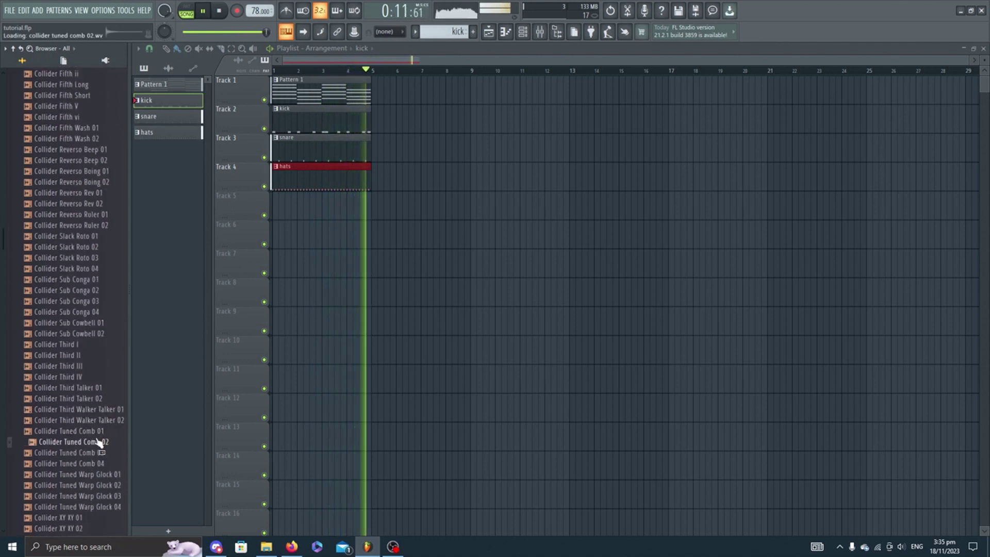
pyautogui.click(102, 421)
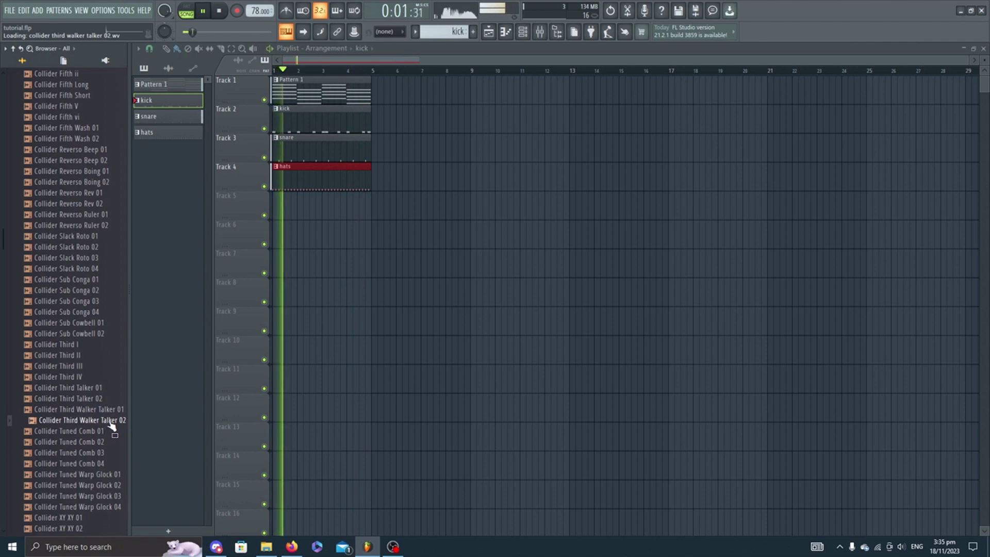
pyautogui.click(96, 413)
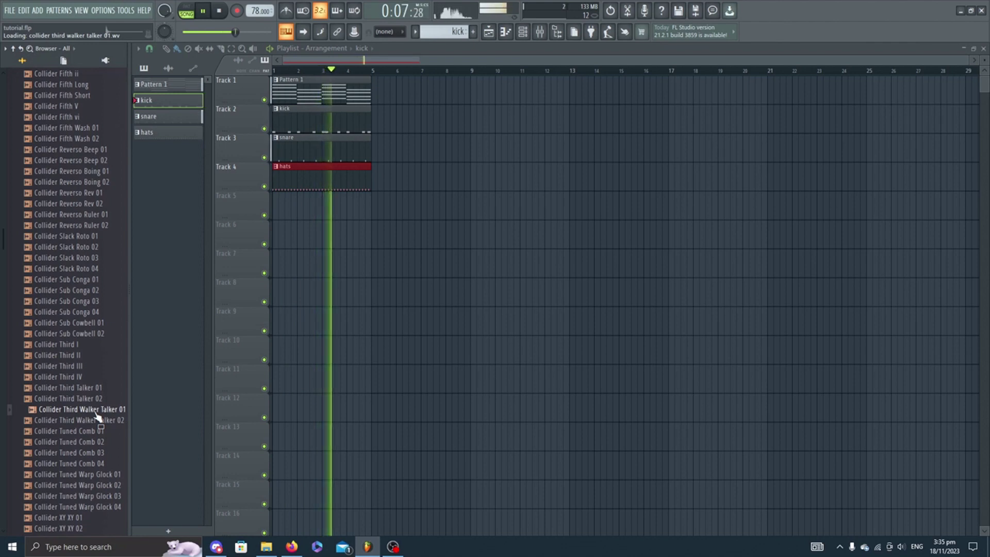
# Step: Load Collider Third Walker Talker 01 into a new channel routed to mixer track 5 and open its piano roll
pyautogui.rightClick(96, 415)
pyautogui.click(119, 417)
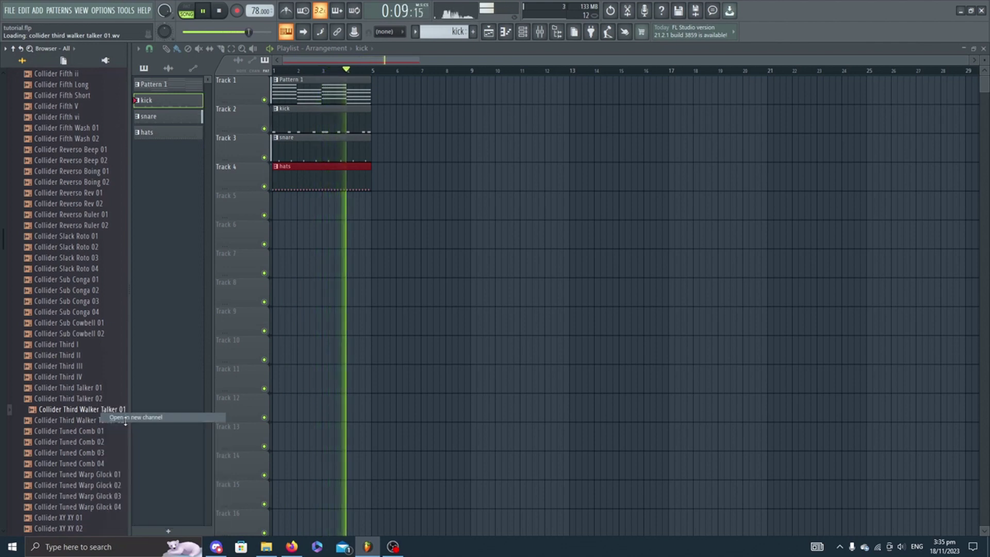
pyautogui.click(522, 33)
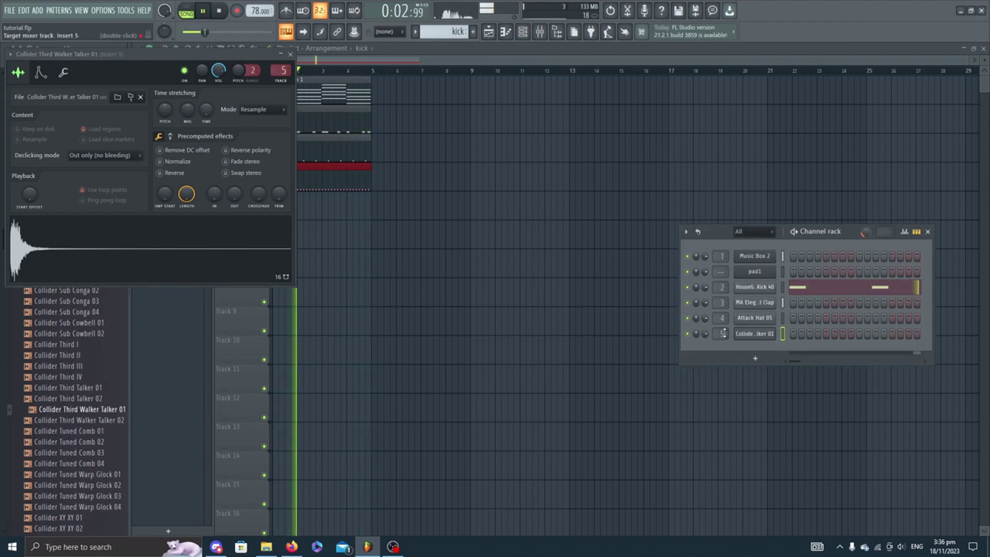
pyautogui.rightClick(724, 333)
pyautogui.click(799, 333)
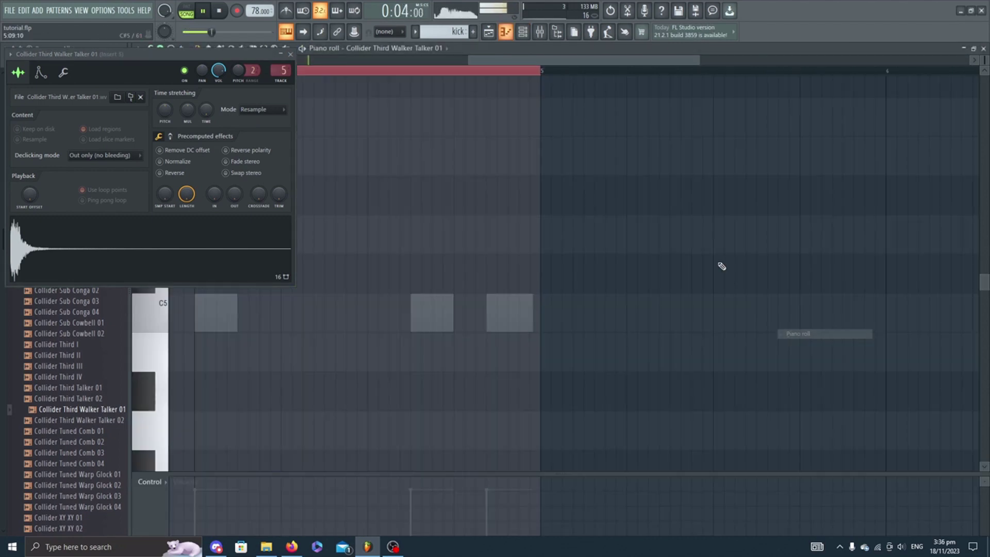
# Step: Create a new pattern named percussion, close the Collider Third Walker Talker 01 sampler window and return to the playlist
pyautogui.click(475, 32)
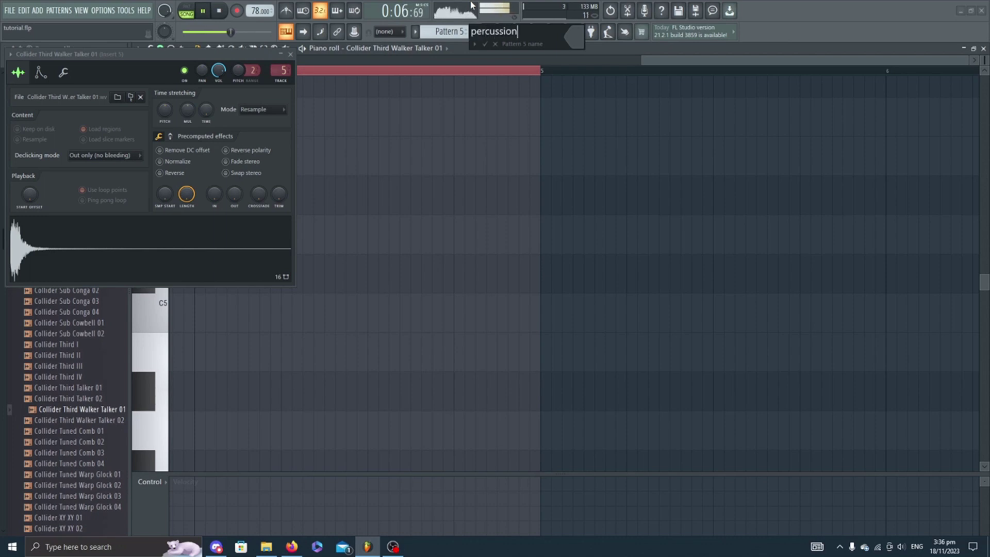
pyautogui.click(290, 54)
pyautogui.moveTo(700, 62); pyautogui.dragTo(31, 93)
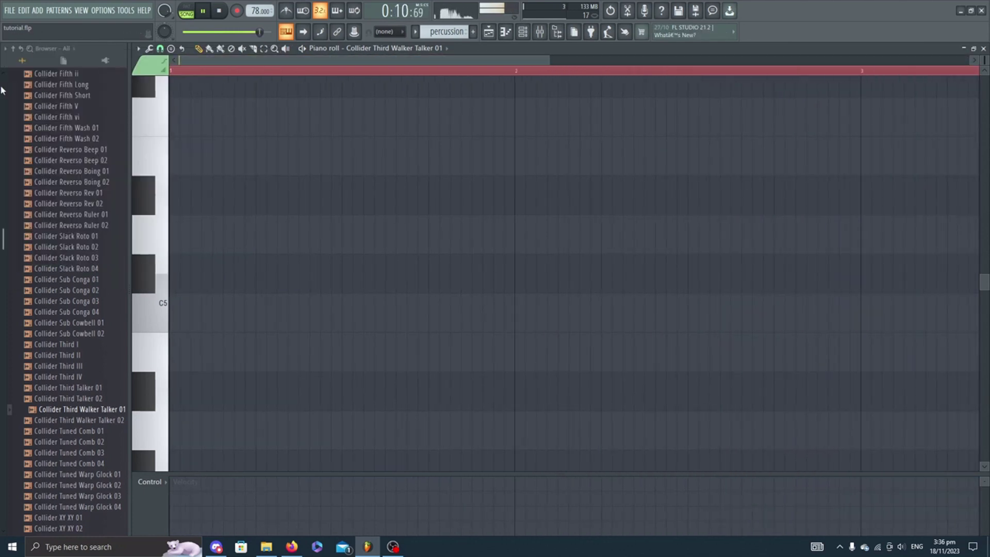
pyautogui.moveTo(547, 58); pyautogui.dragTo(432, 77)
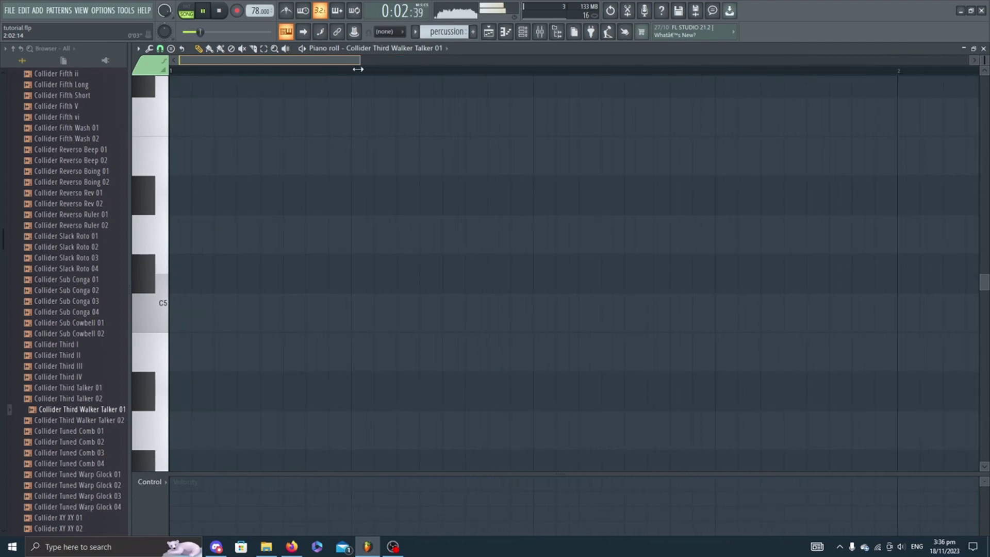
pyautogui.click(495, 30)
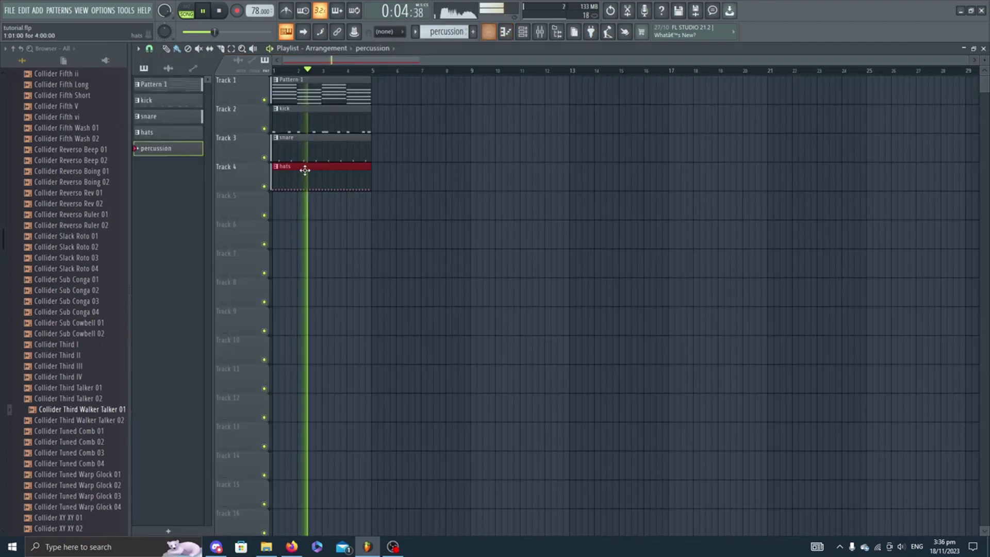
# Step: Place the percussion pattern on Track 5 from bar 1 to the end of bar 4 and open its piano roll
pyautogui.moveTo(190, 150); pyautogui.dragTo(367, 202)
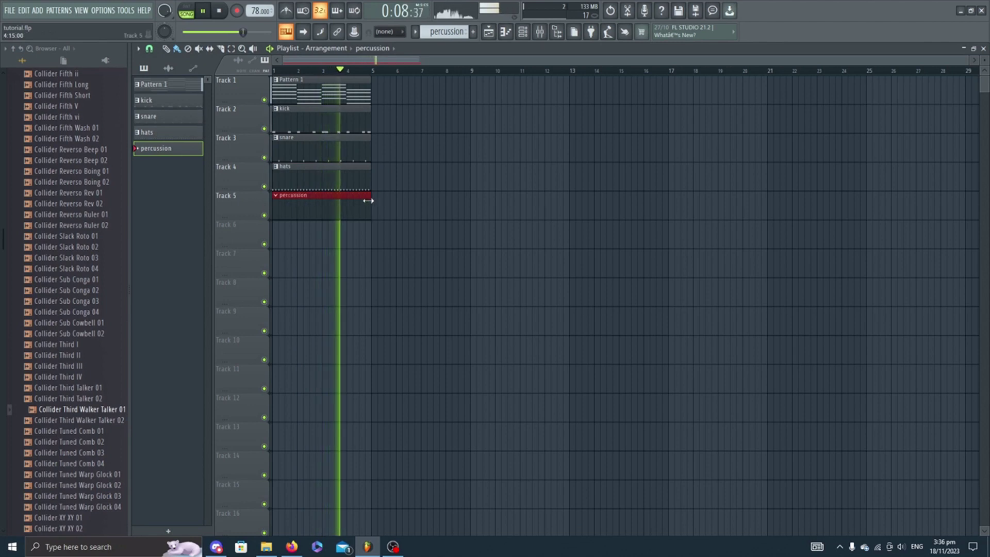
pyautogui.press('F7')
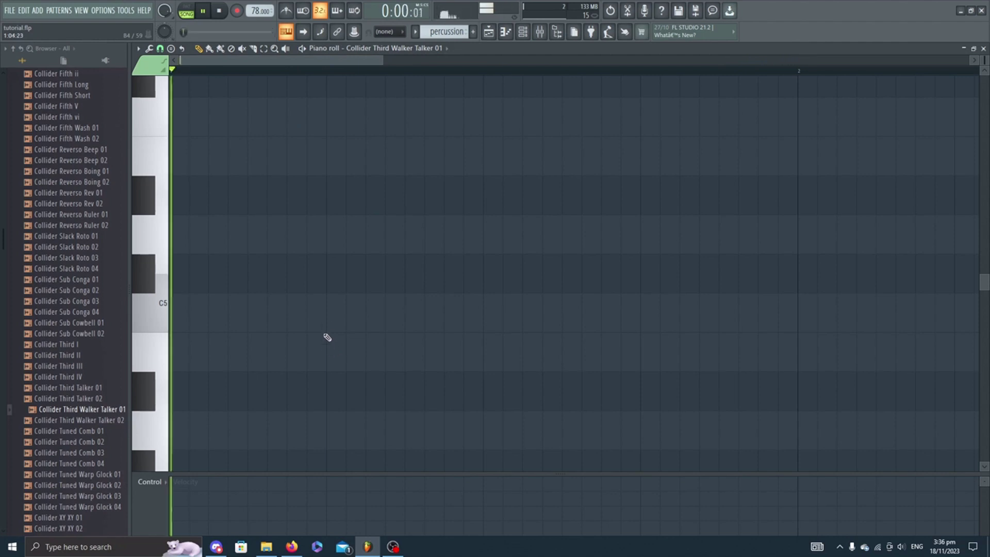
# Step: Place two short C5 notes in bar 1 of the percussion pattern, at steps 8 and 10
pyautogui.click(329, 312)
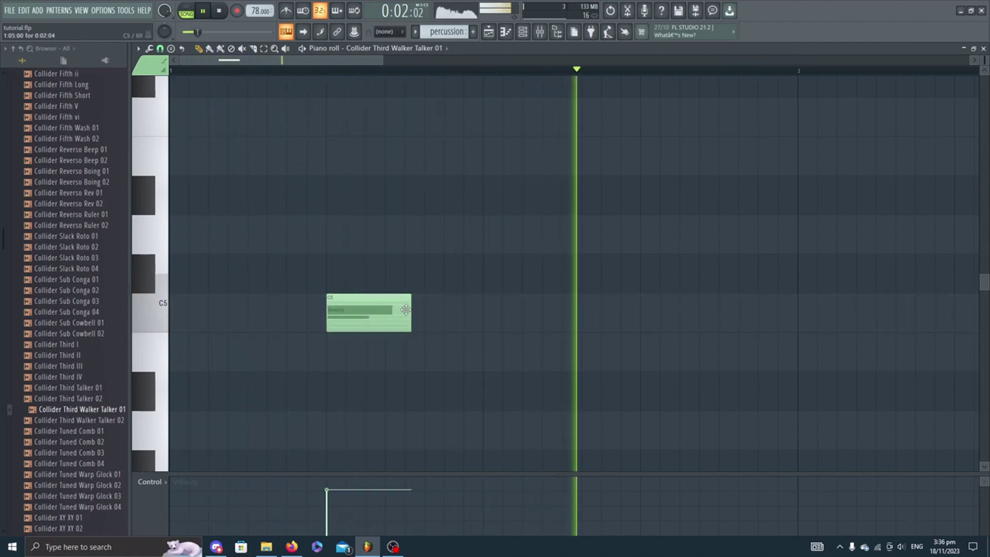
pyautogui.moveTo(410, 310); pyautogui.dragTo(501, 297)
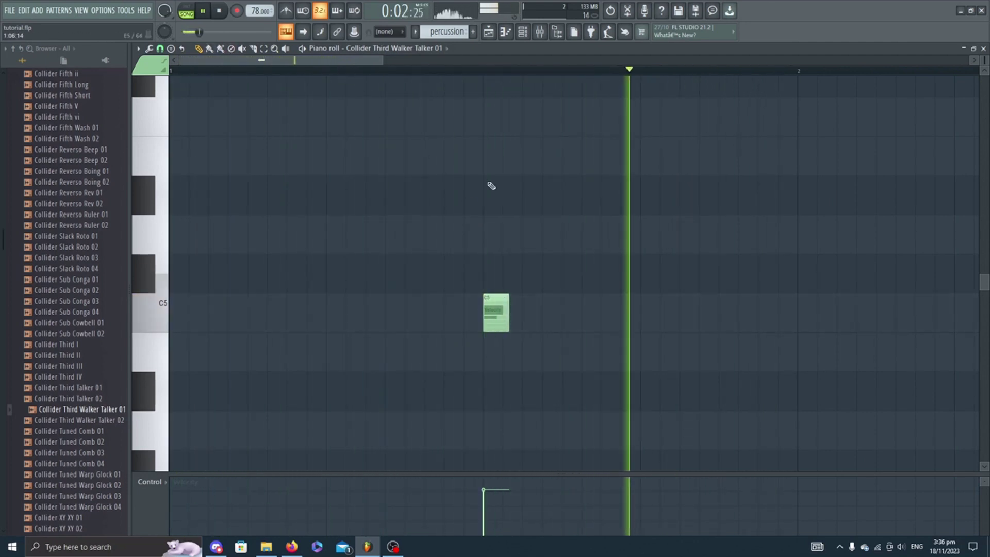
pyautogui.moveTo(497, 312); pyautogui.dragTo(418, 313)
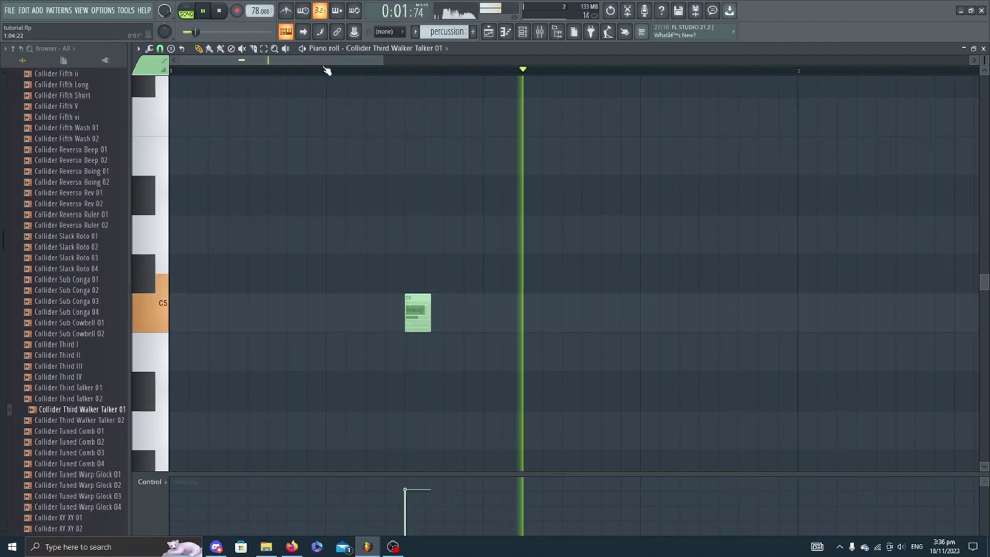
pyautogui.hotkey('shift', 'Right')
pyautogui.hotkey('shift', 'Right')
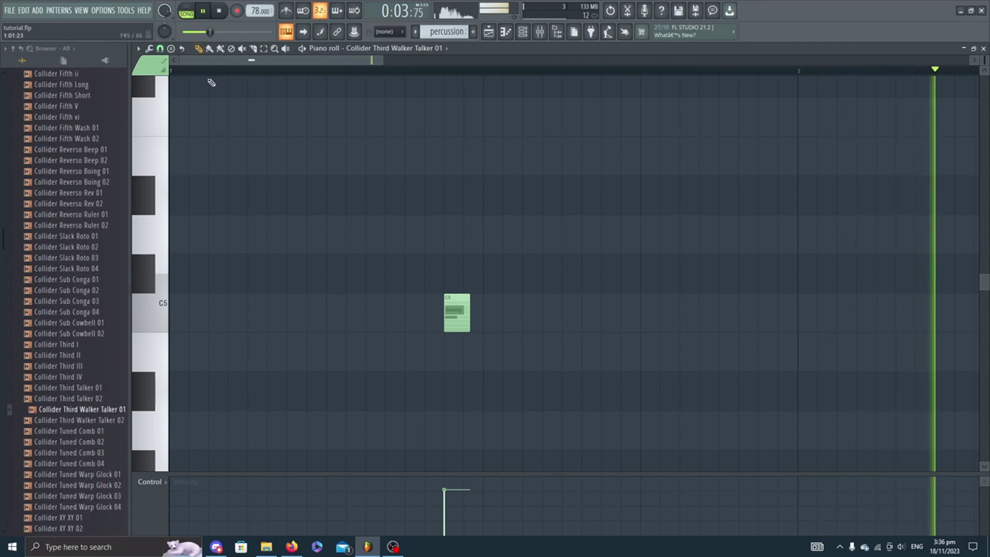
pyautogui.click(581, 319)
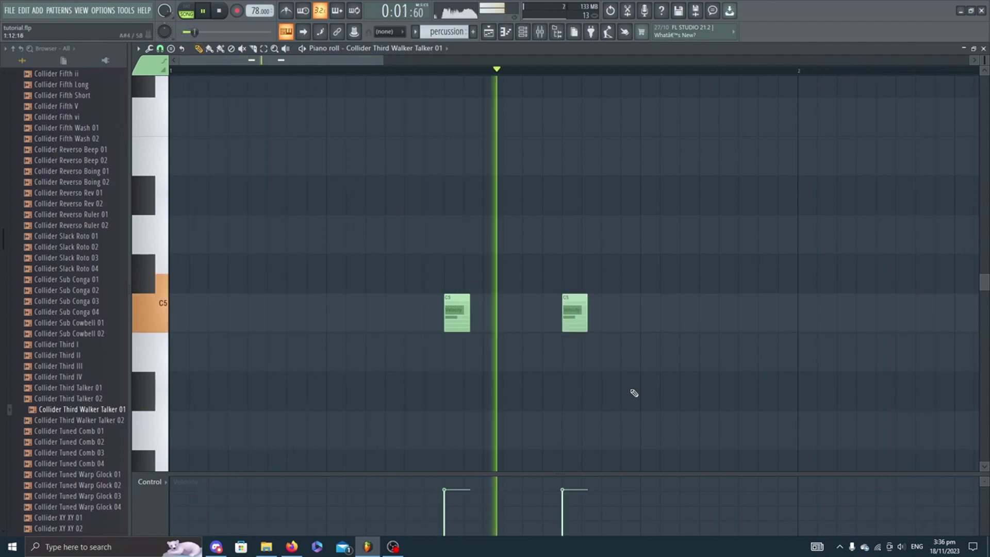
pyautogui.moveTo(575, 312); pyautogui.dragTo(536, 312)
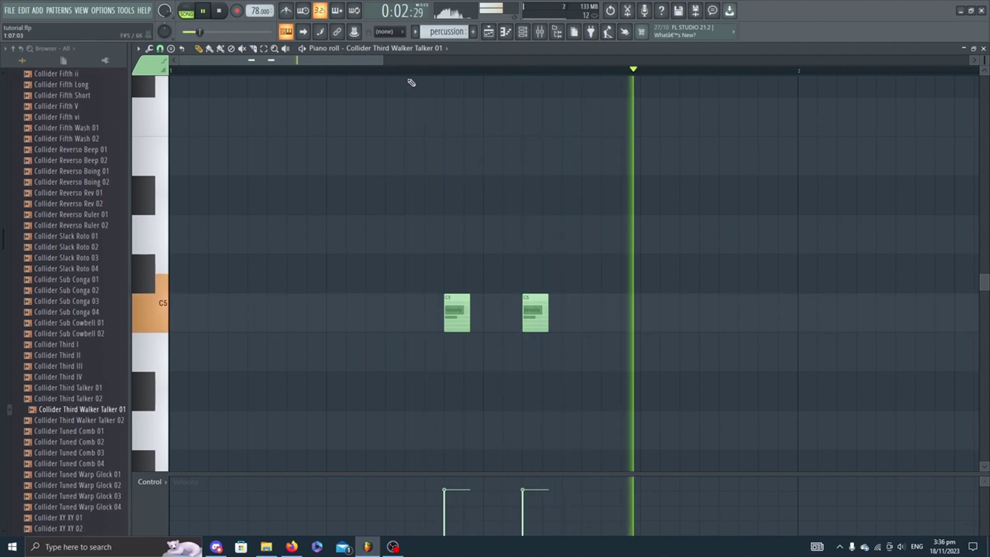
# Step: Repeat the two C5 notes in bar 2 and add a third short C5 note at step 16 of that bar
pyautogui.moveTo(335, 65); pyautogui.dragTo(485, 68)
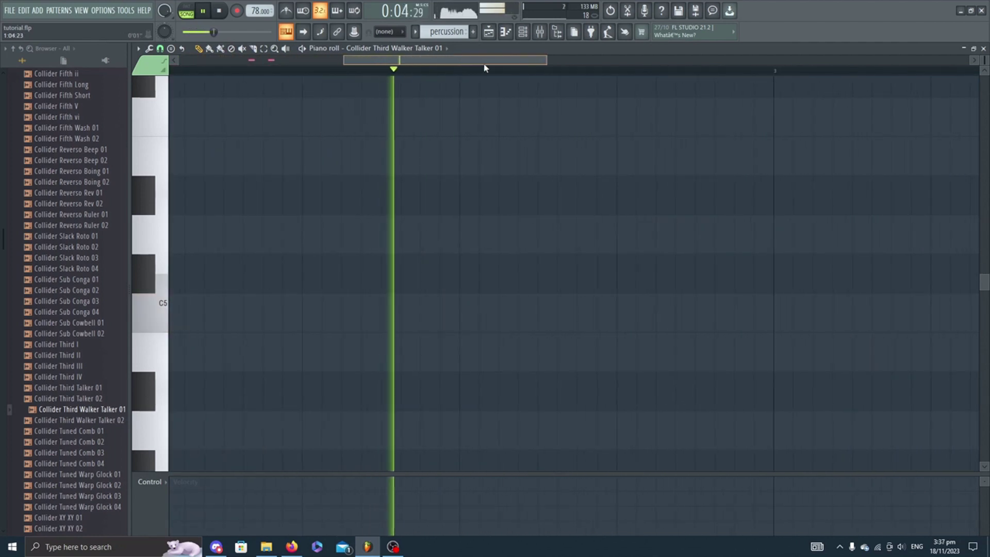
pyautogui.click(482, 309)
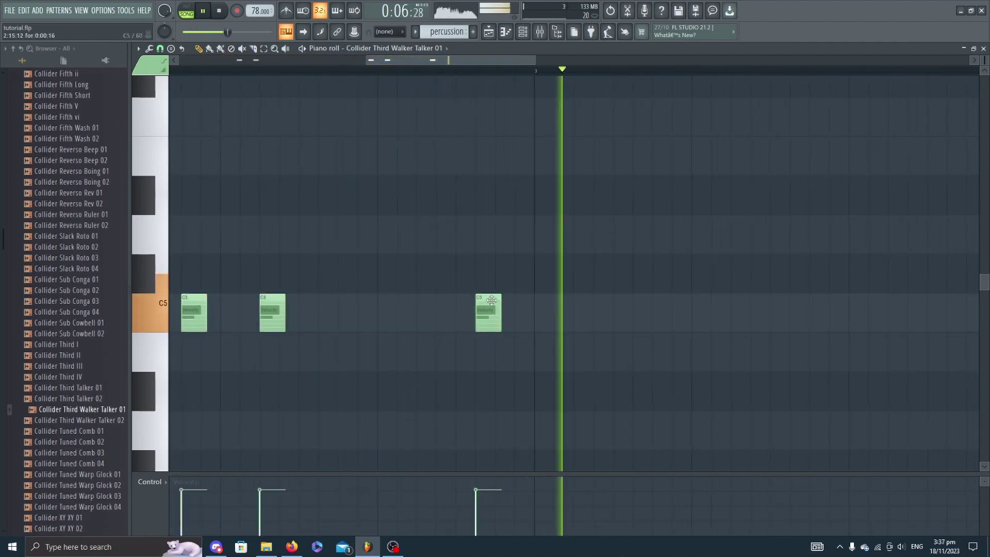
pyautogui.moveTo(491, 301); pyautogui.dragTo(510, 300)
# Step: Duplicate the two-bar percussion phrase across bars 3 and 4
pyautogui.hotkey('ctrl', 'a')
pyautogui.moveTo(495, 59); pyautogui.dragTo(218, 132)
pyautogui.hotkey('ctrl', 'b')
pyautogui.hotkey('ctrl', 'd')
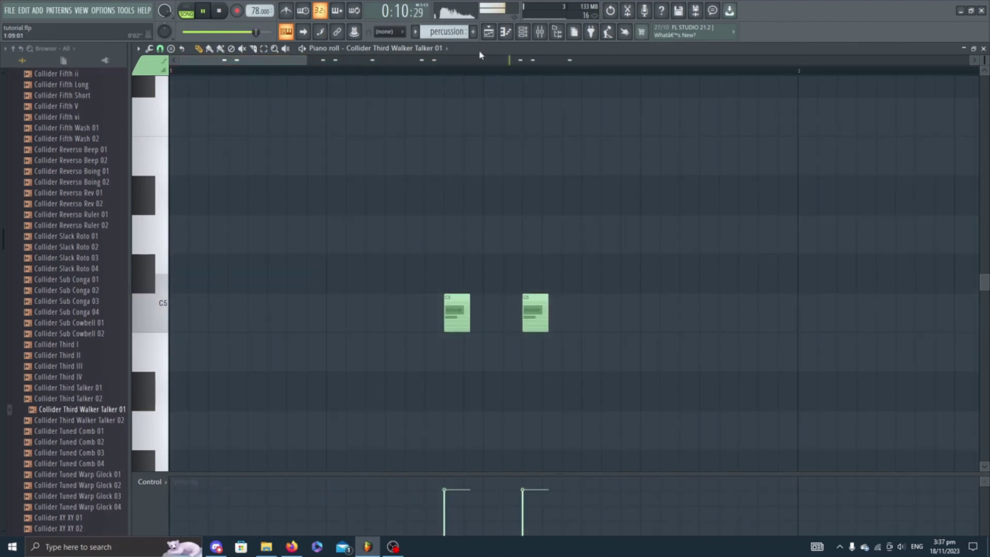
pyautogui.click(470, 217)
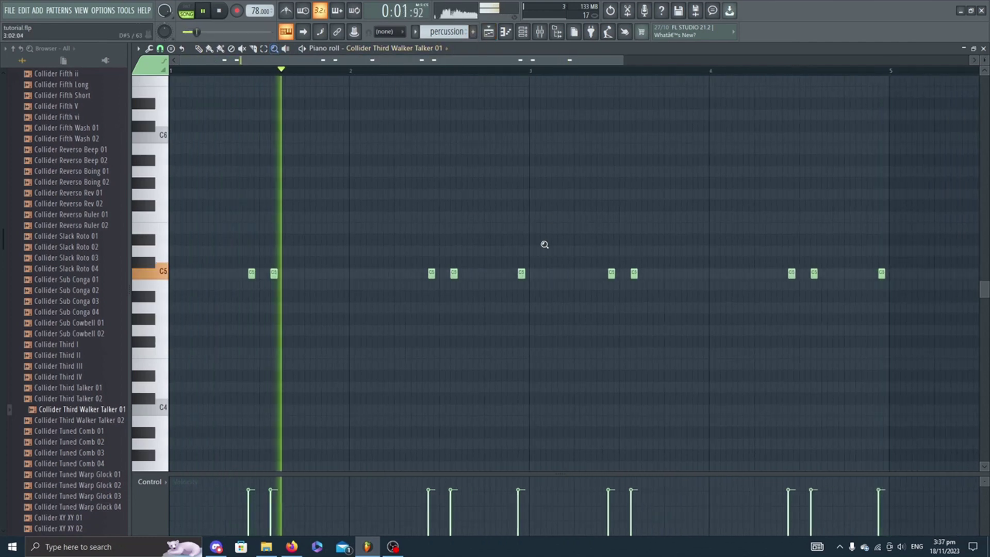
# Step: Move the last C5 note of bar 4 one step earlier and return to the playlist
pyautogui.moveTo(546, 246); pyautogui.dragTo(470, 336)
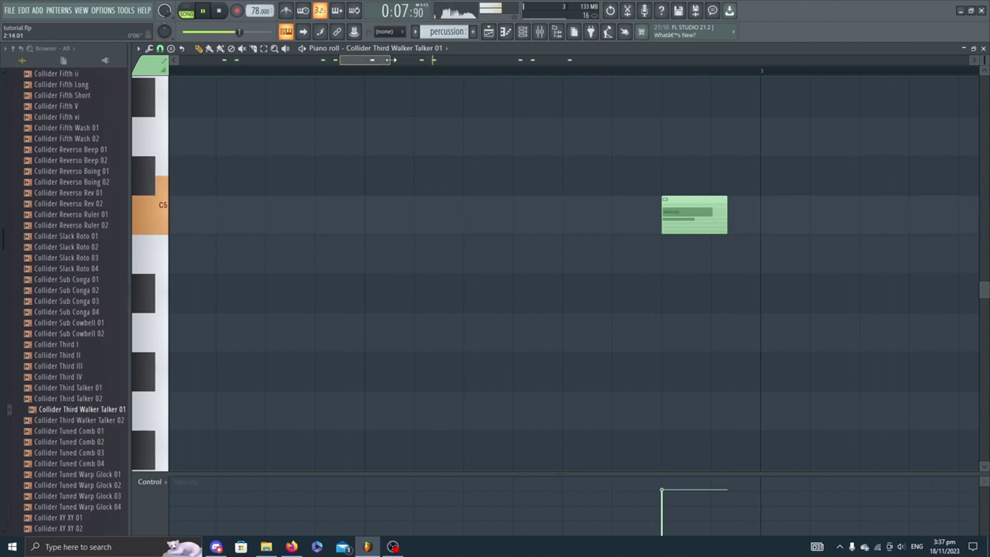
pyautogui.moveTo(390, 59); pyautogui.dragTo(743, 61)
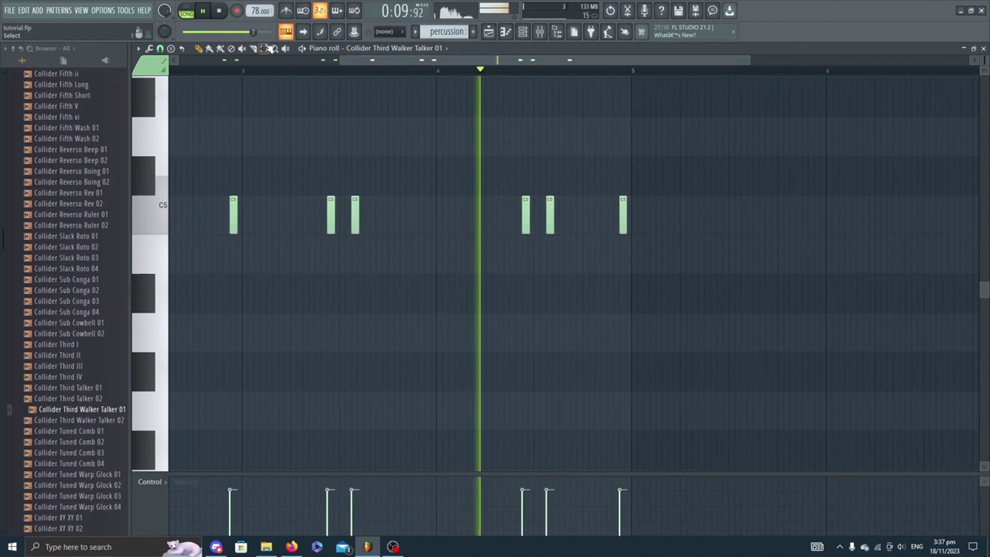
pyautogui.moveTo(784, 207); pyautogui.dragTo(454, 307)
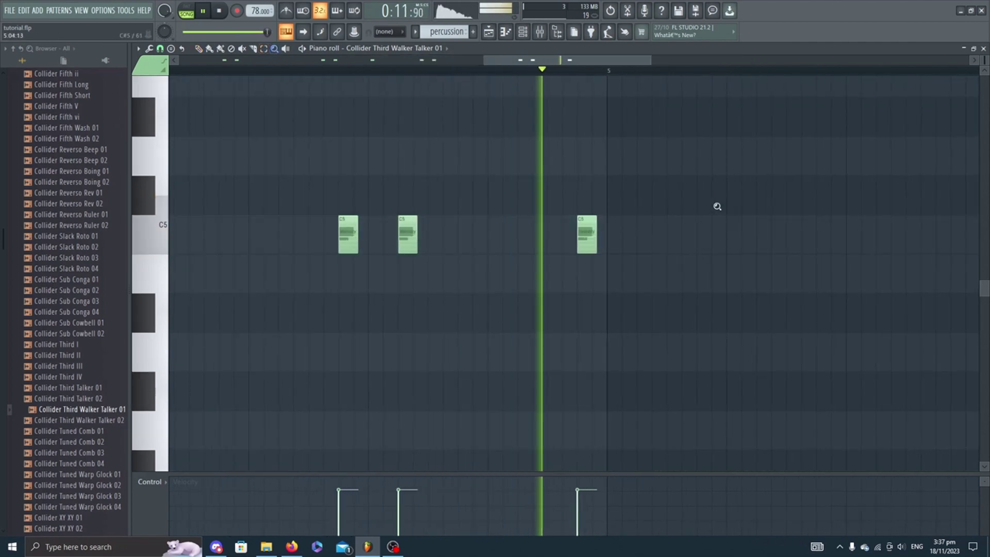
pyautogui.moveTo(685, 206); pyautogui.dragTo(373, 201)
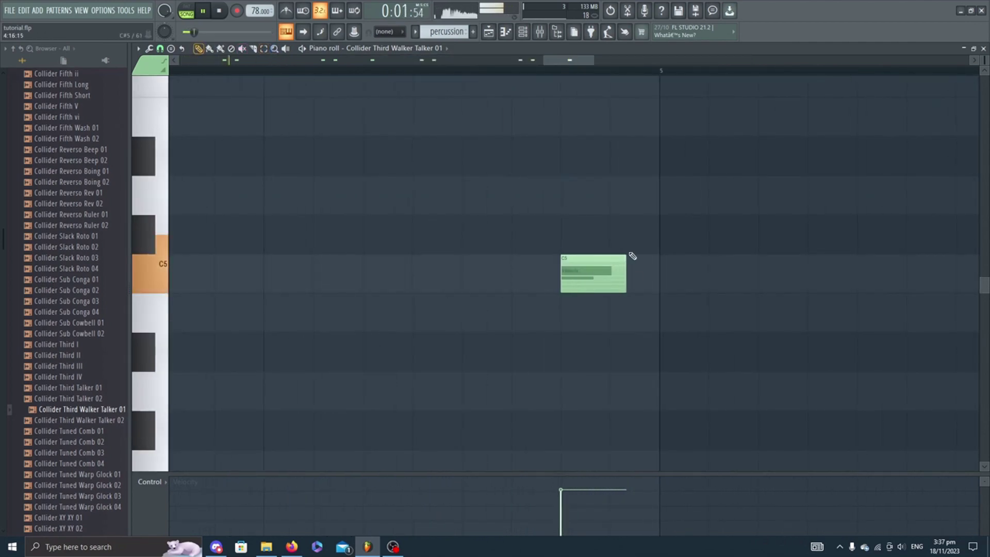
pyautogui.moveTo(564, 274); pyautogui.dragTo(530, 256)
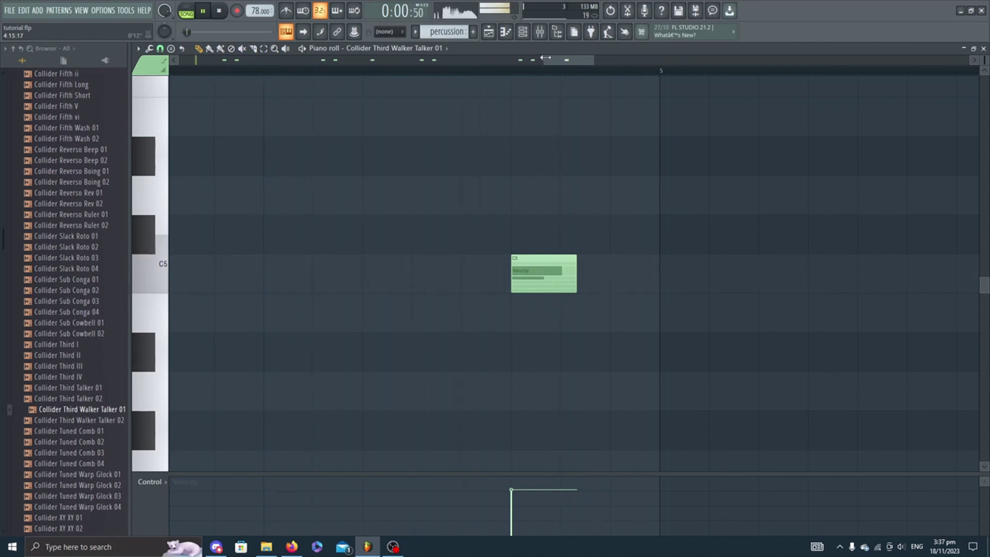
pyautogui.moveTo(545, 57); pyautogui.dragTo(516, 58)
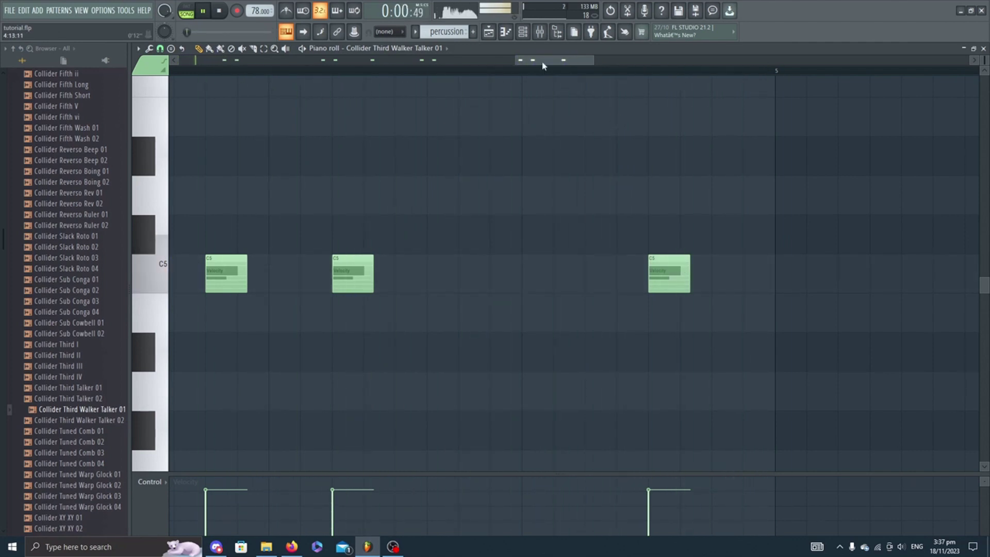
pyautogui.click(489, 32)
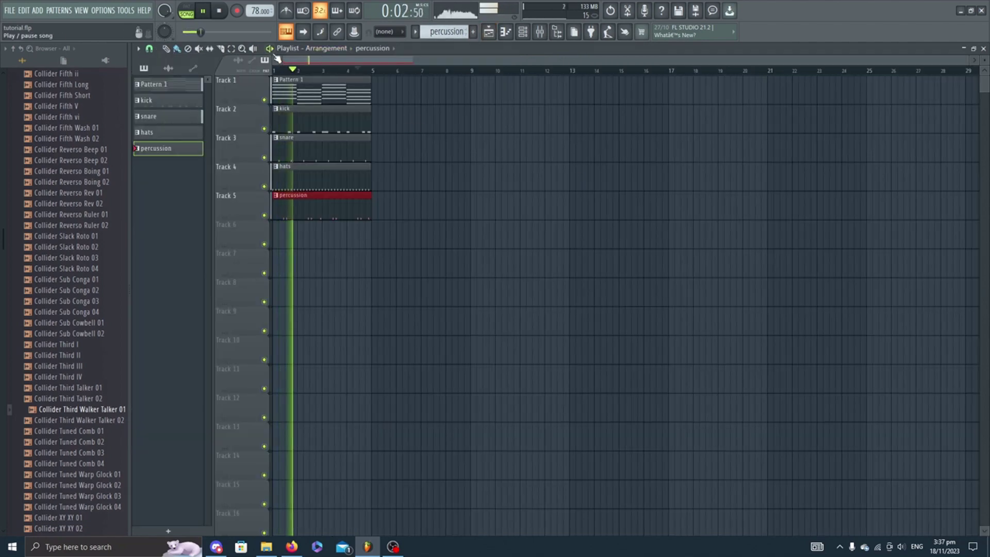
# Step: Trim the end of the percussion clip on Track 5 to bar 5, in line with the other clips
pyautogui.click(242, 48)
pyautogui.moveTo(438, 77); pyautogui.dragTo(278, 276)
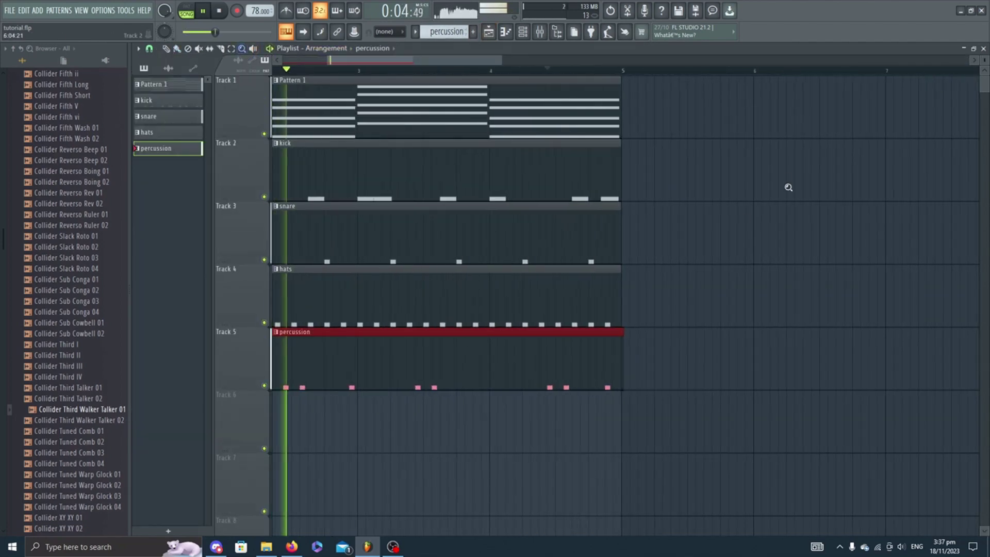
pyautogui.moveTo(741, 77); pyautogui.dragTo(606, 267)
pyautogui.moveTo(649, 342); pyautogui.dragTo(503, 520)
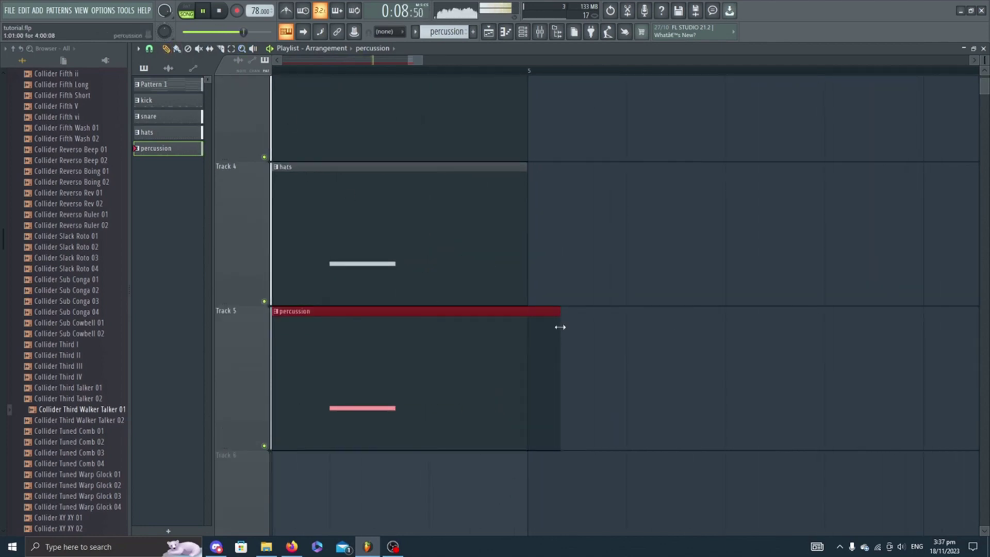
pyautogui.scroll(1, 537, 294)
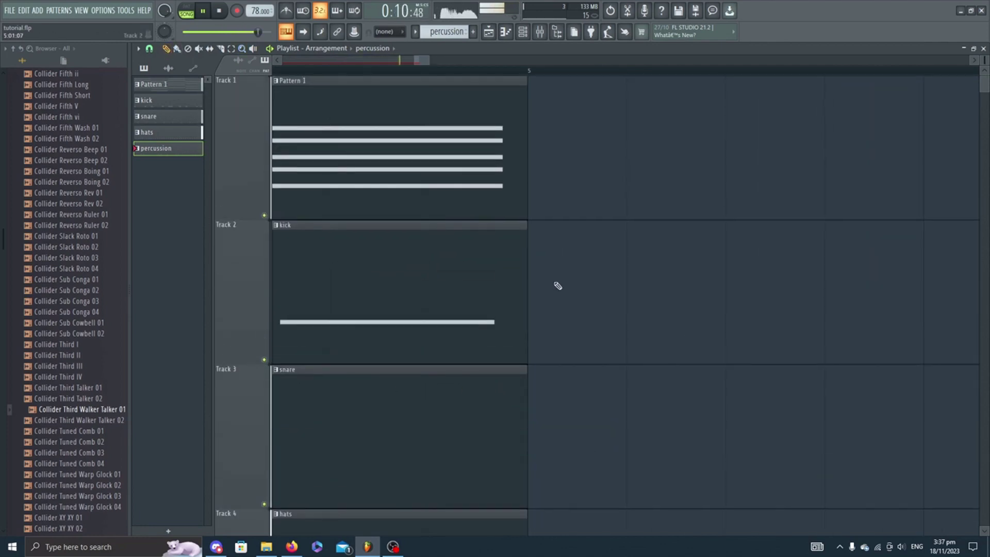
pyautogui.scroll(-2, 557, 283)
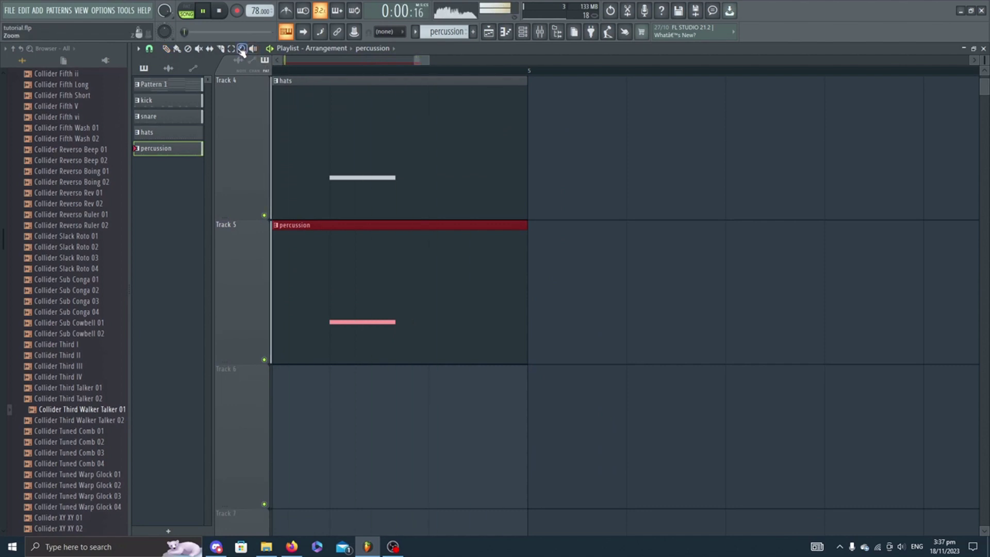
pyautogui.rightClick(638, 152)
pyautogui.click(167, 49)
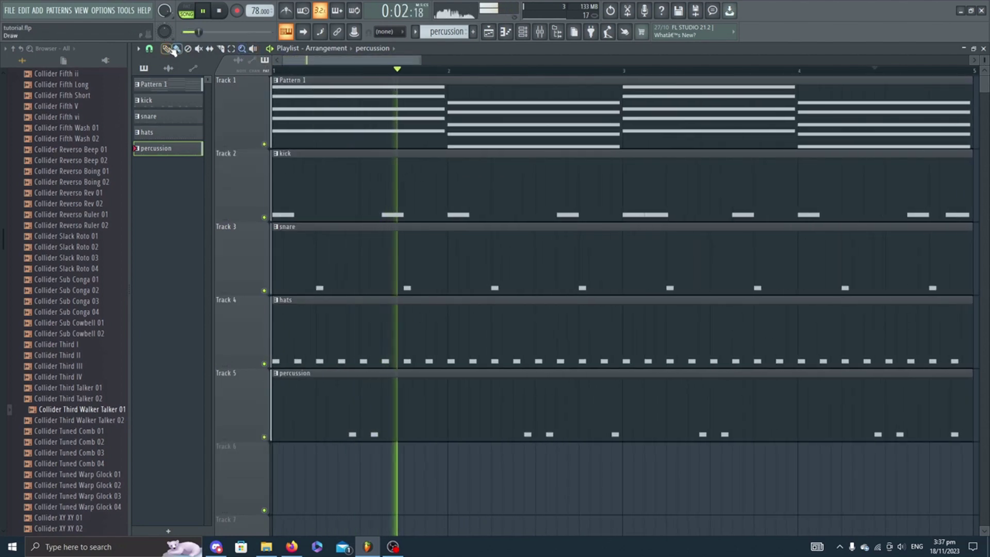
# Step: Open the Collider Third Walker Talker 01 channel settings from the channel rack and adjust the sample's time-stretching pitch
pyautogui.click(522, 32)
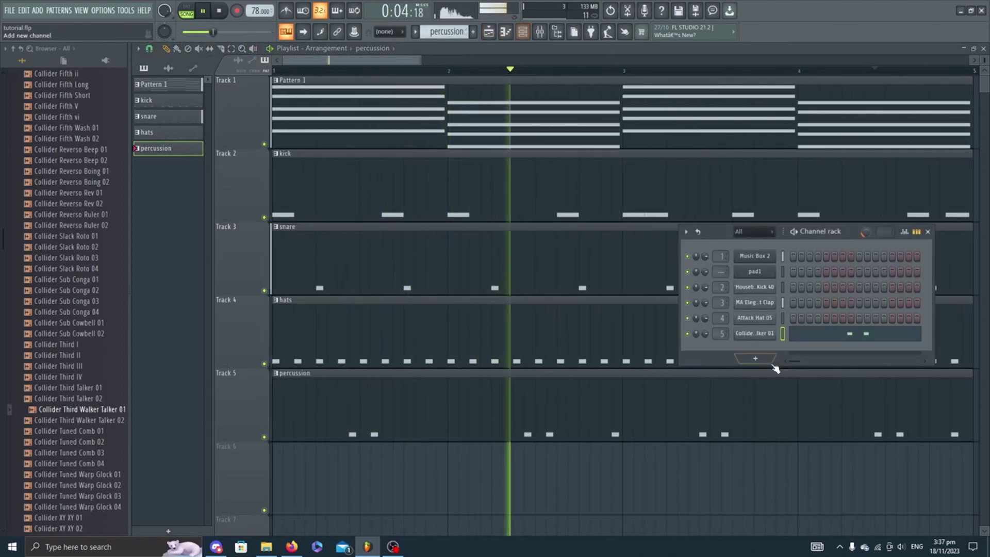
pyautogui.click(754, 333)
pyautogui.moveTo(164, 109); pyautogui.dragTo(178, 116)
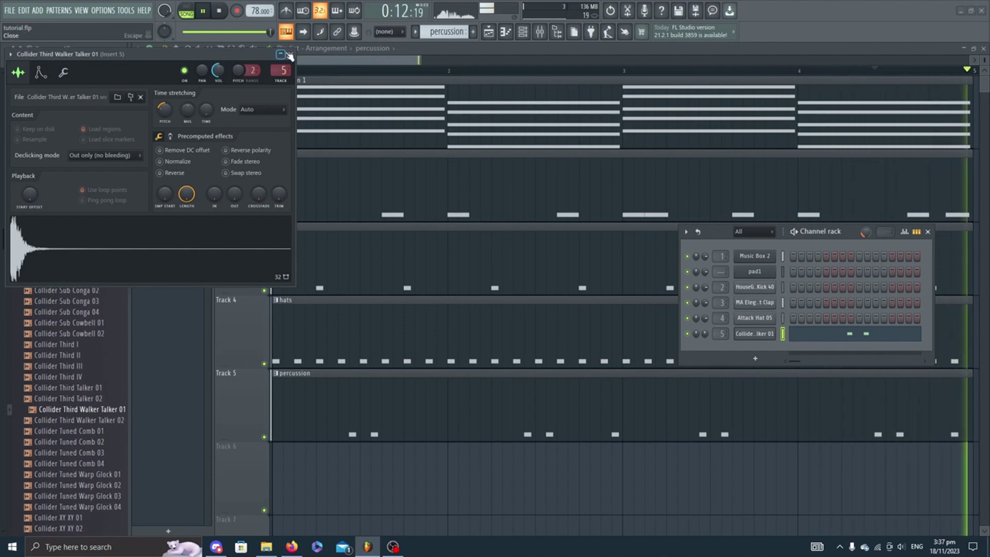
pyautogui.press('Escape')
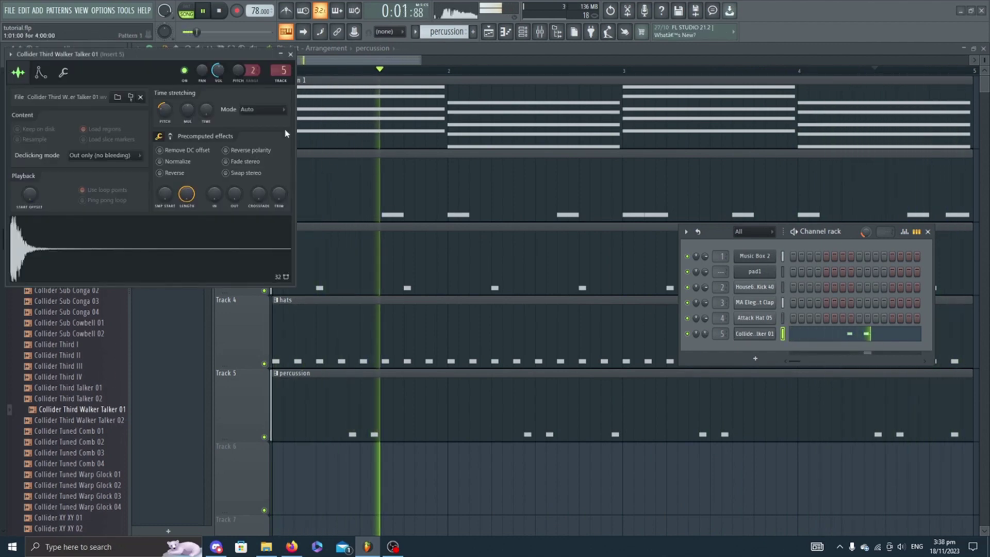
pyautogui.click(754, 333)
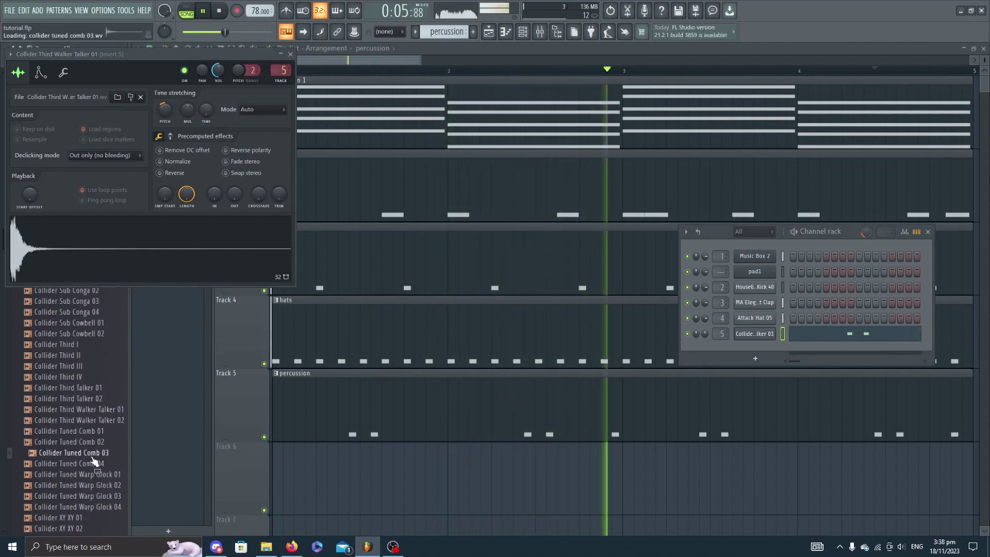
# Step: Audition more percussion samples, from Collider Tuned Comb 03 and Collider XY XY 04 through Fracture Perc 14 to Fracture Perc 29
pyautogui.scroll(-4, 87, 471)
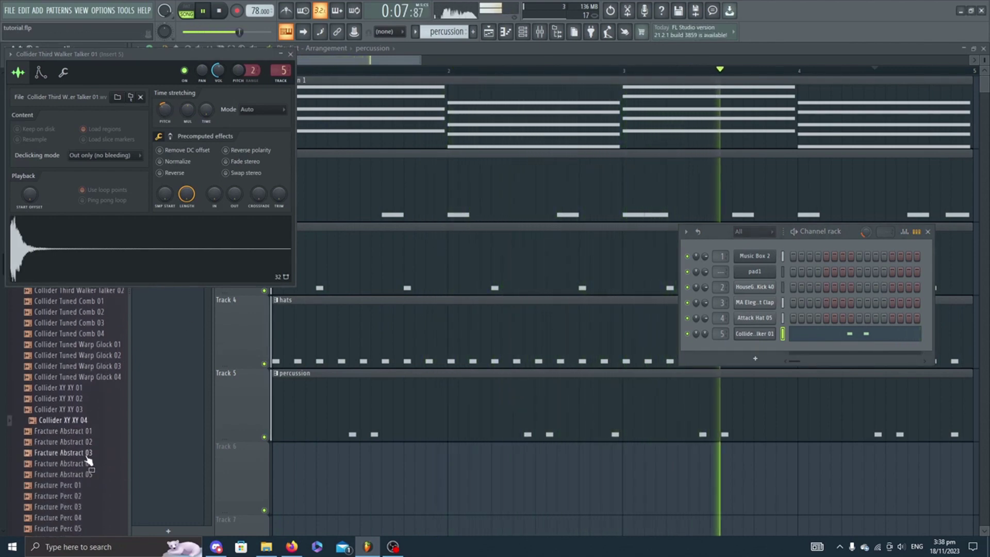
pyautogui.scroll(-10, 82, 496)
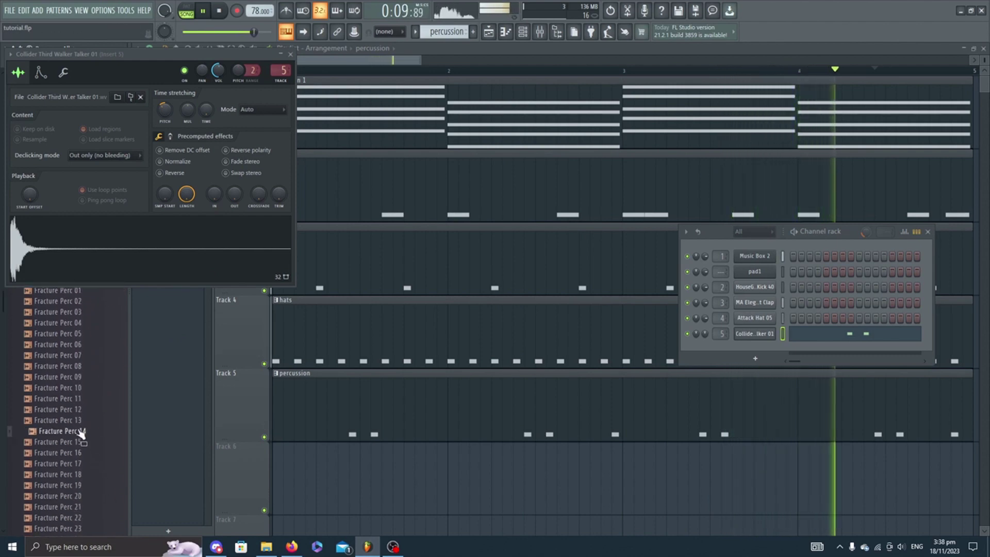
pyautogui.moveTo(82, 420); pyautogui.dragTo(89, 432)
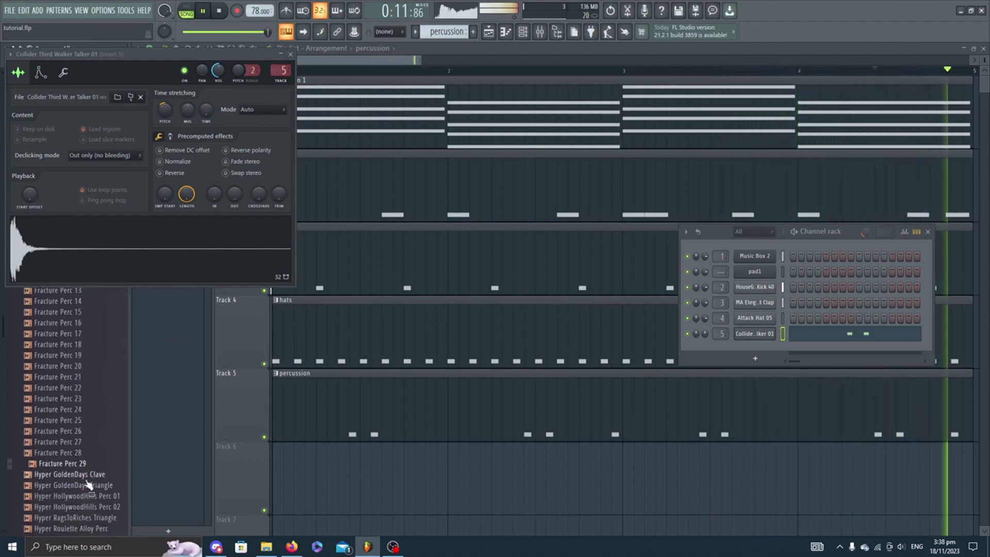
# Step: Audition the MA percussion samples, including MA Chromatism Perc, MA GreenDream Perc, MA MicroClash Planetary Perc and MA Implode Planetary Perc
pyautogui.scroll(-6, 88, 438)
pyautogui.click(86, 434)
pyautogui.click(89, 401)
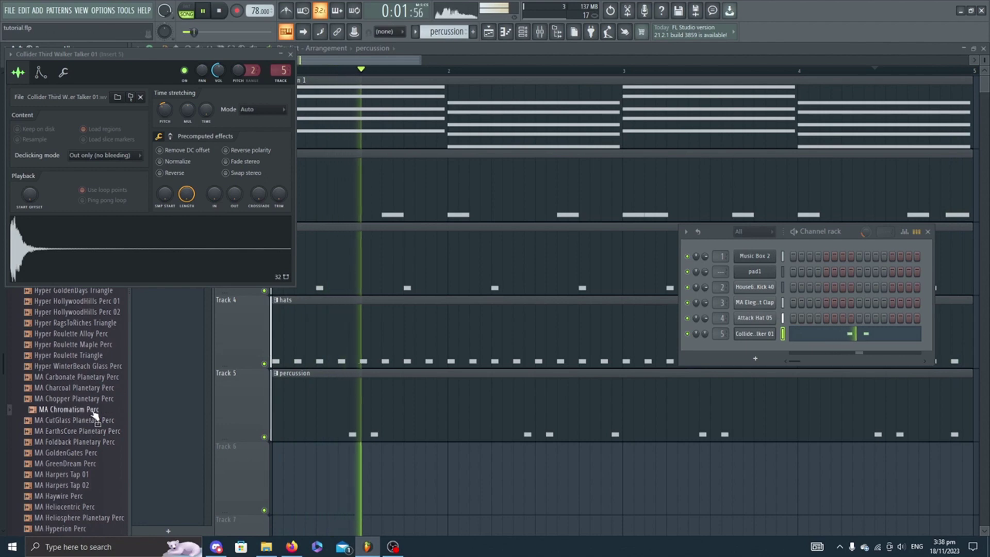
pyautogui.click(91, 464)
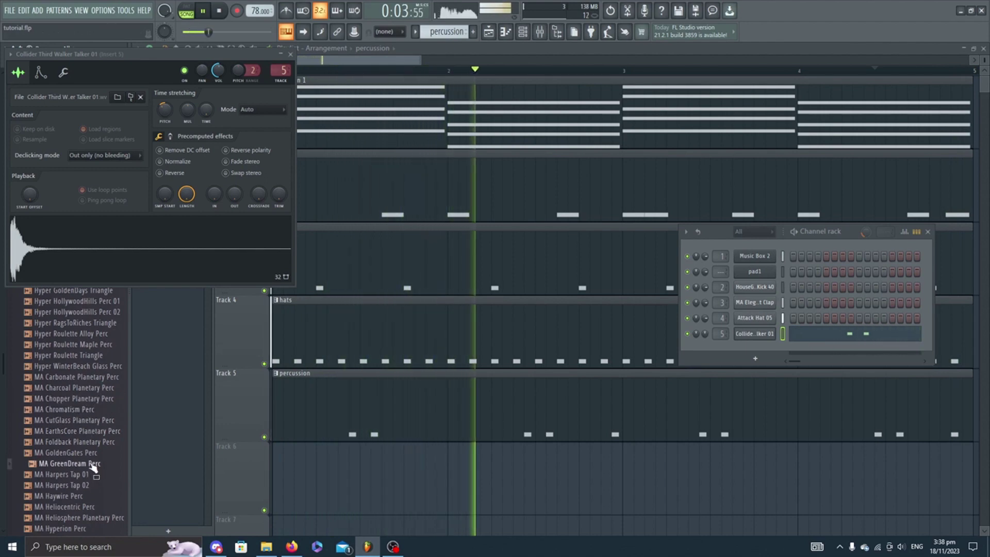
pyautogui.scroll(-4, 91, 464)
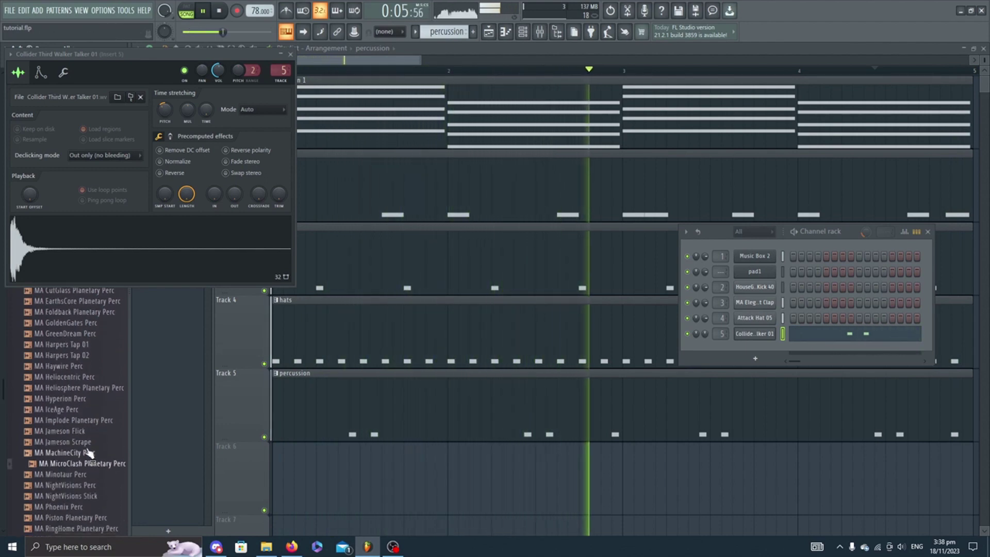
pyautogui.click(82, 420)
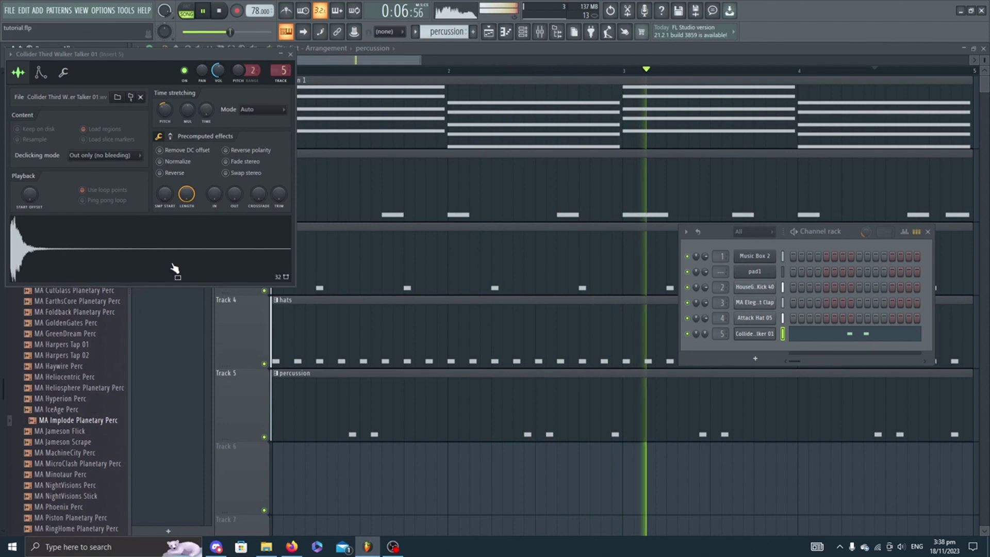
# Step: Close the Collider Third Walker Talker 01 settings and the channel rack, and zoom the playlist to show all clips with empty bars after bar 5
pyautogui.click(290, 54)
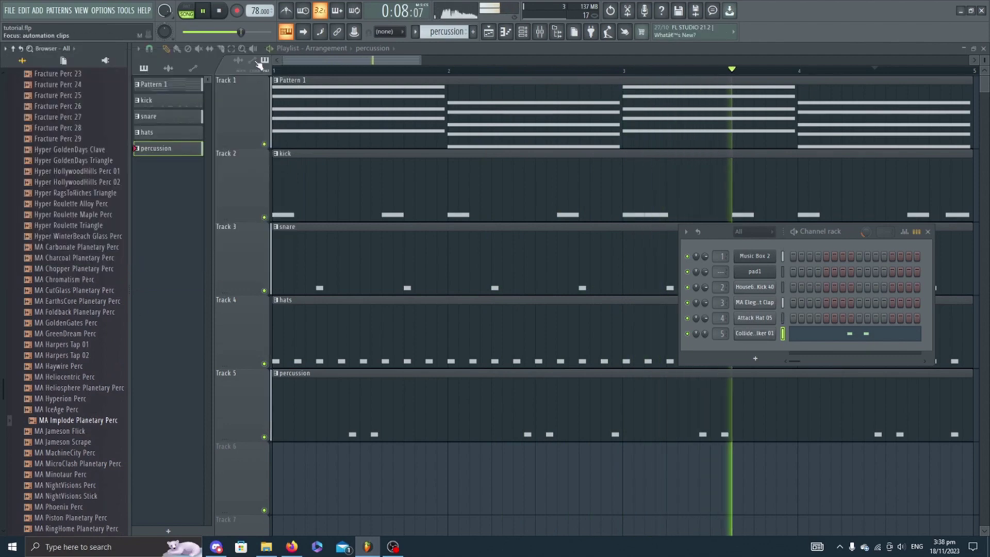
pyautogui.click(928, 231)
pyautogui.click(242, 48)
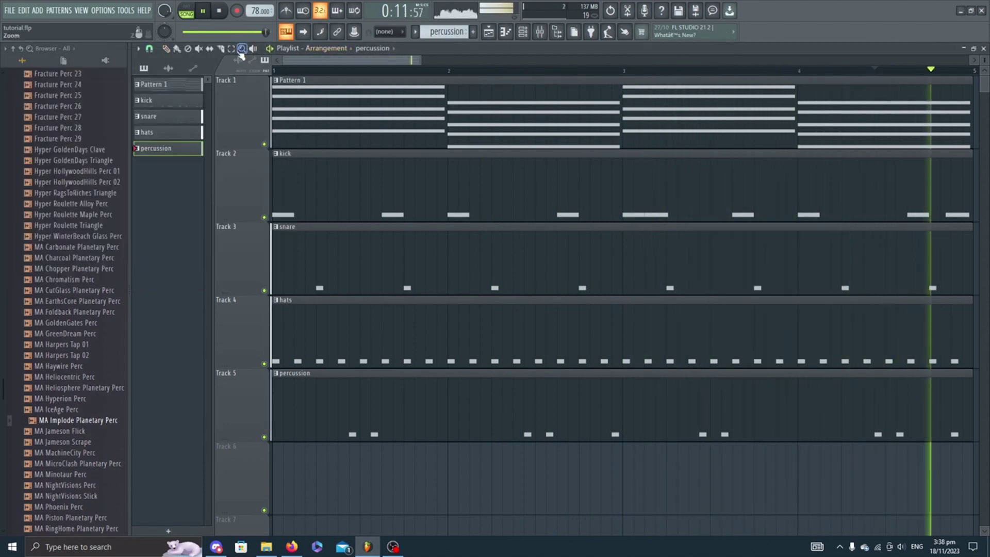
pyautogui.click(700, 228)
pyautogui.rightClick(789, 133)
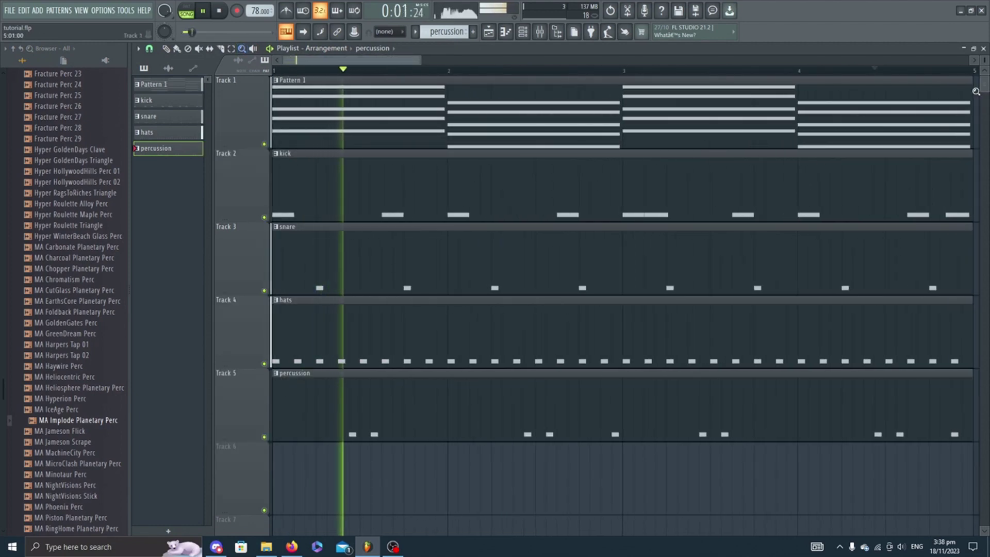
pyautogui.click(370, 130)
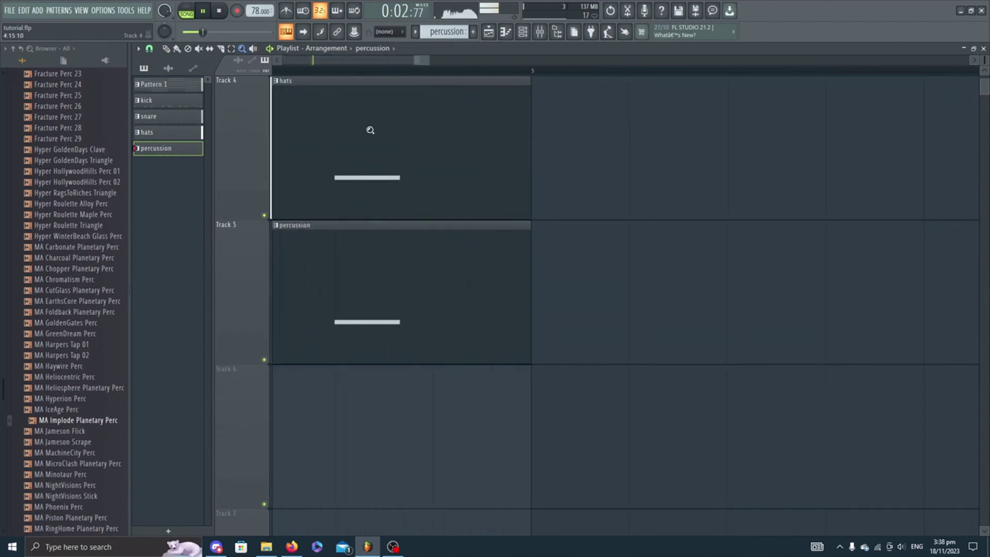
pyautogui.rightClick(444, 127)
pyautogui.scroll(-1, 567, 74)
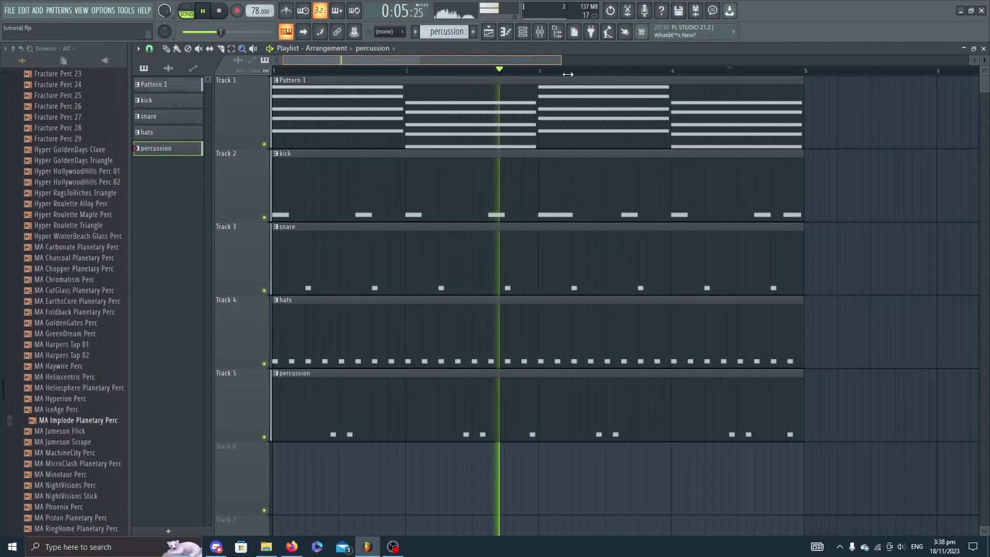
pyautogui.scroll(-5, 568, 75)
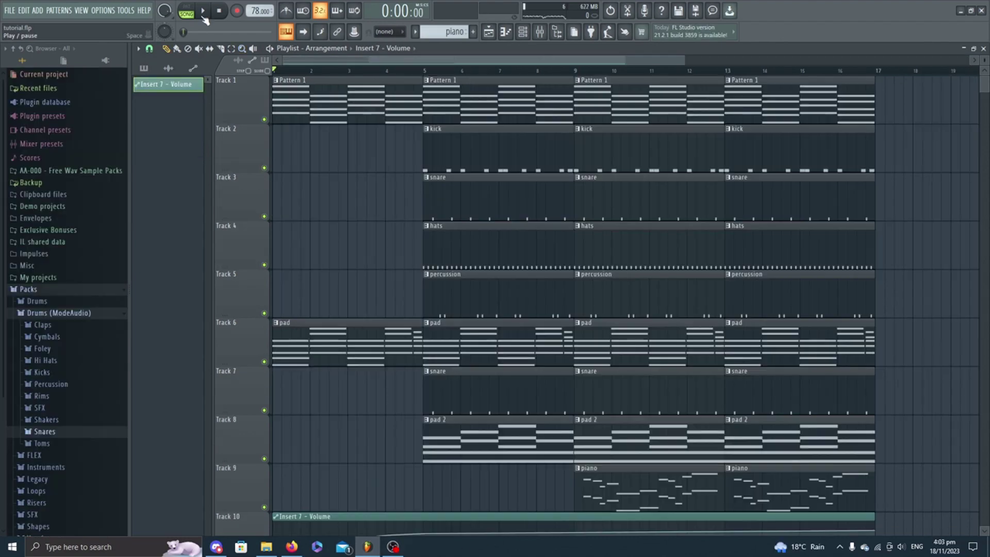
# Step: Play the full arrangement from the start and review the playlist tracks, mixer levels and channel rack during playback
pyautogui.click(202, 12)
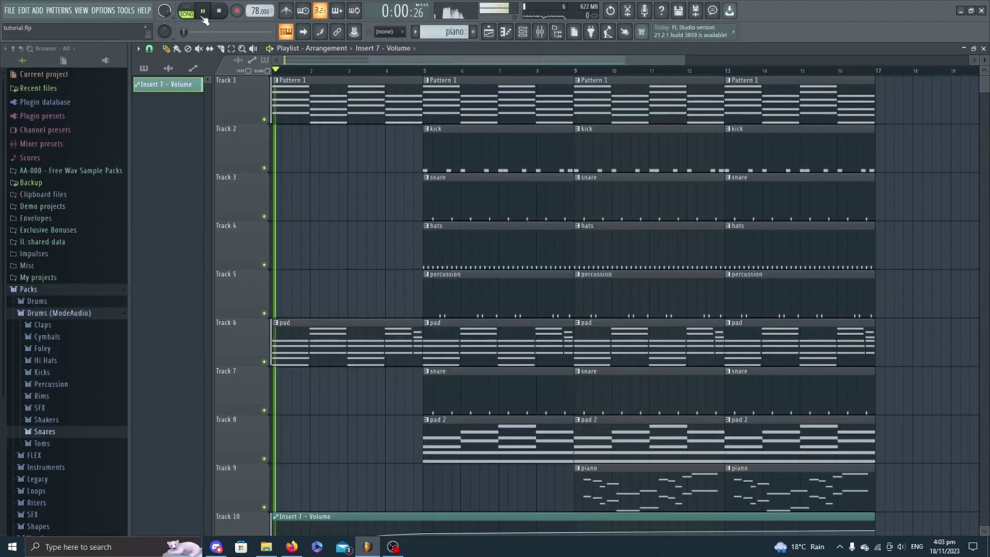
pyautogui.scroll(-1, 517, 120)
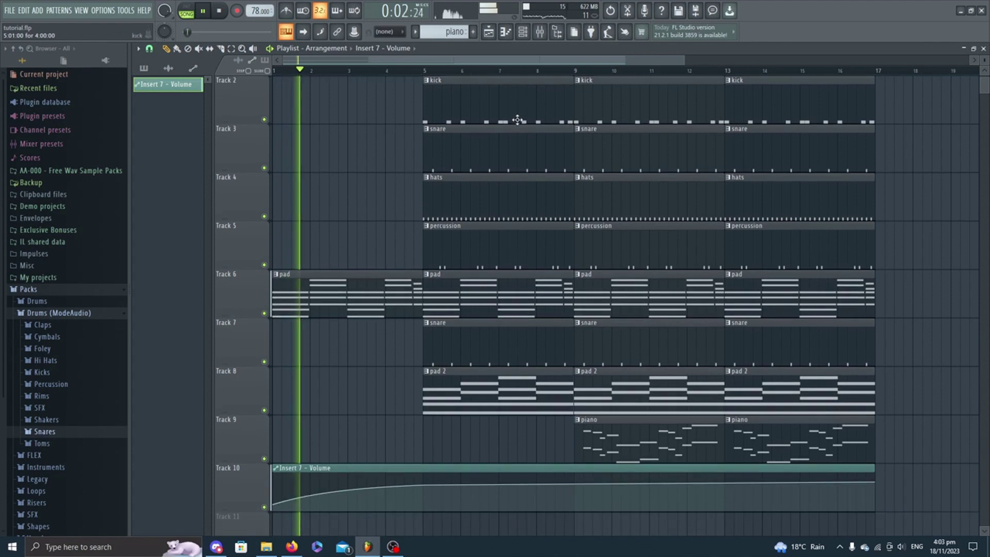
pyautogui.scroll(1, 516, 117)
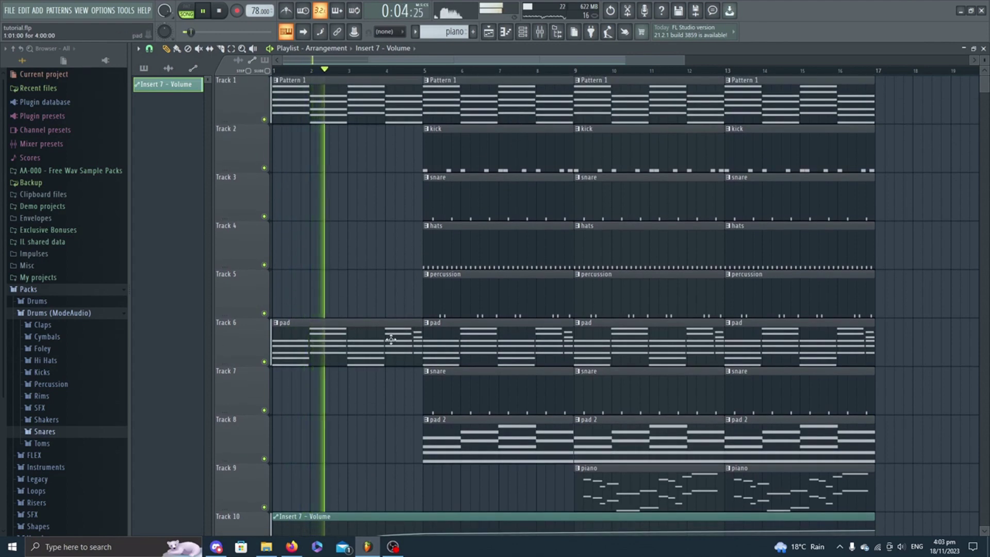
pyautogui.click(539, 31)
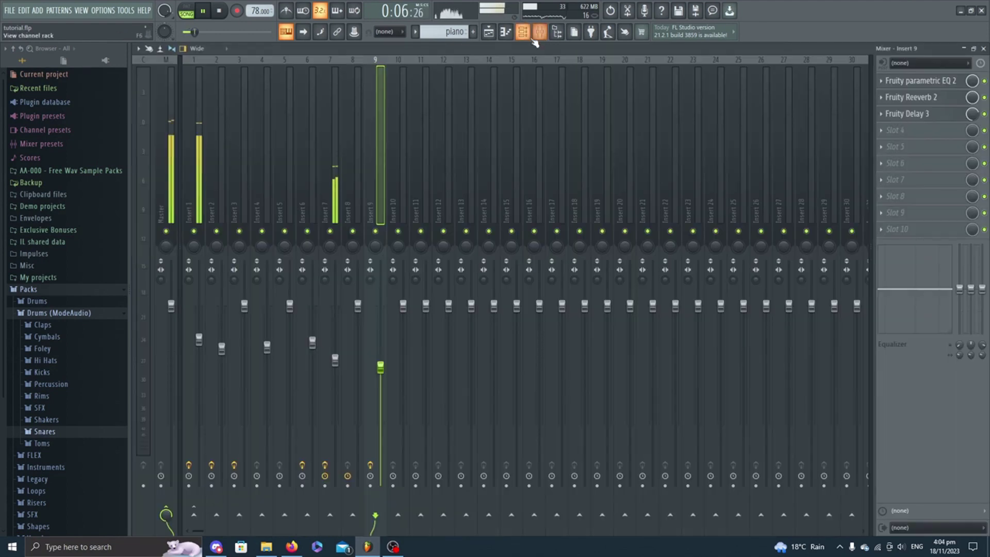
pyautogui.click(533, 41)
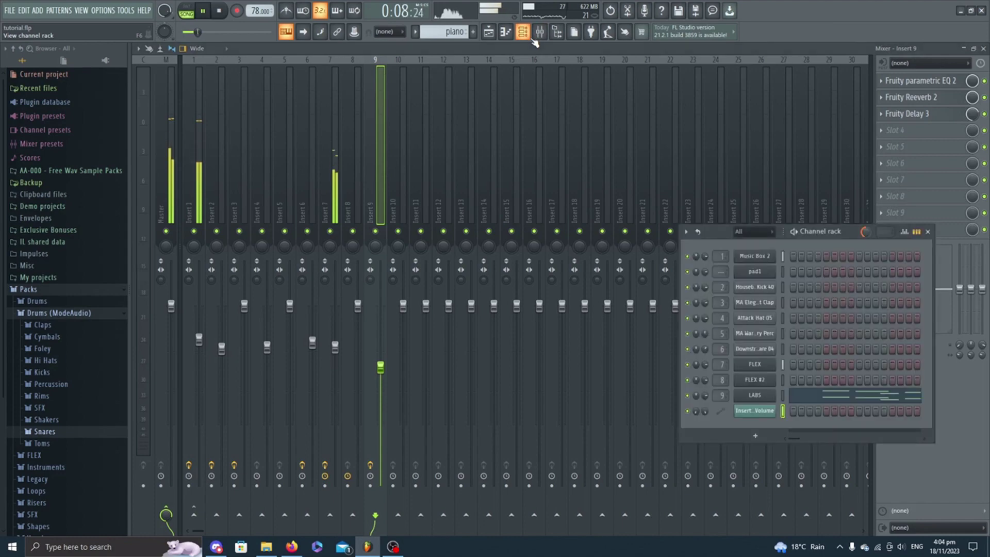
pyautogui.click(489, 31)
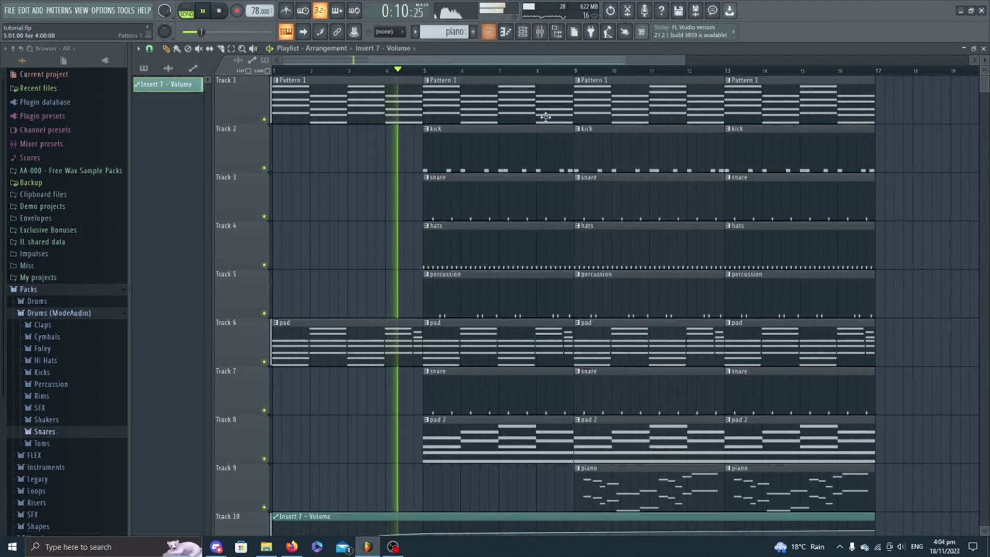
# Step: Listen through the rest of the arrangement, stop playback, and fit bars 1 to 17 of the playlist in view
pyautogui.scroll(-1, 855, 162)
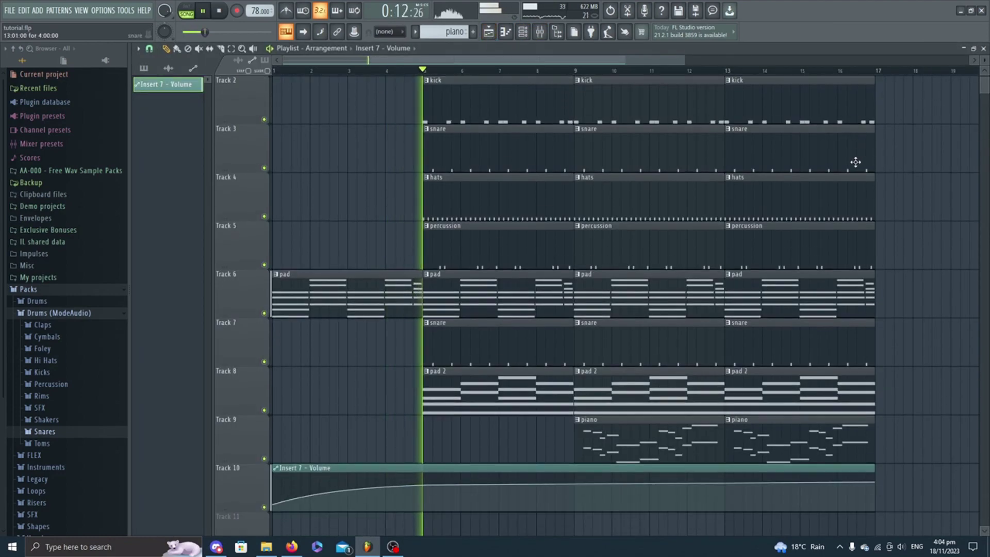
pyautogui.scroll(1, 846, 150)
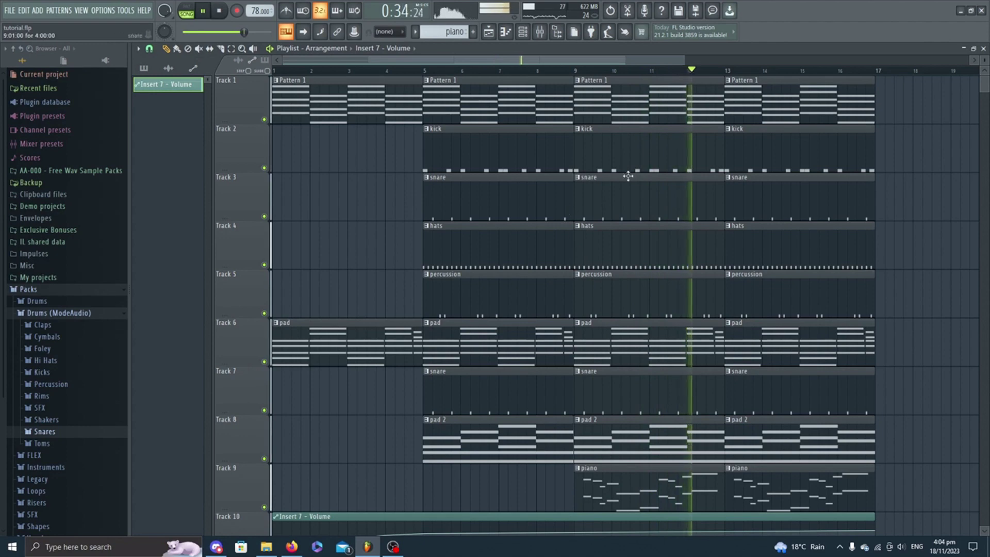
pyautogui.moveTo(688, 60); pyautogui.dragTo(792, 62)
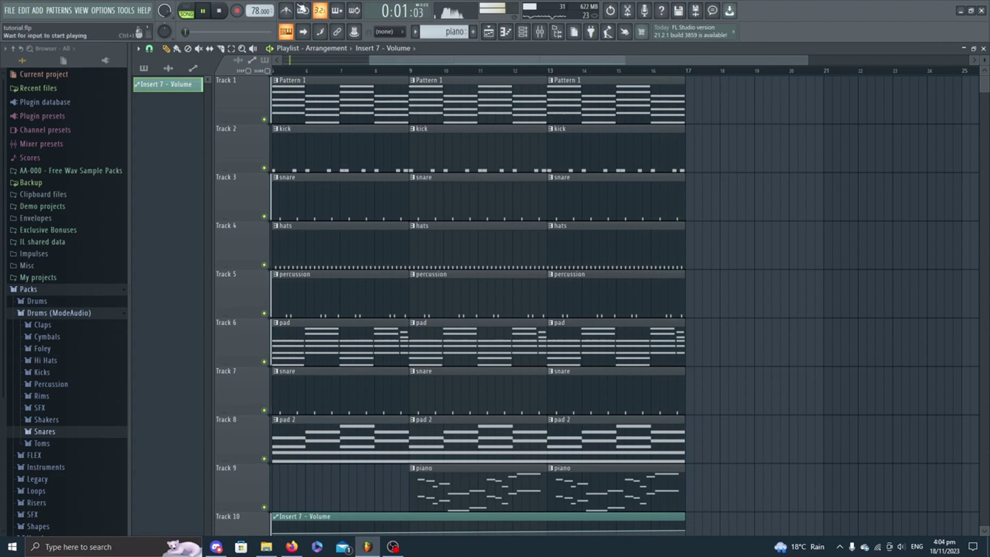
pyautogui.click(218, 14)
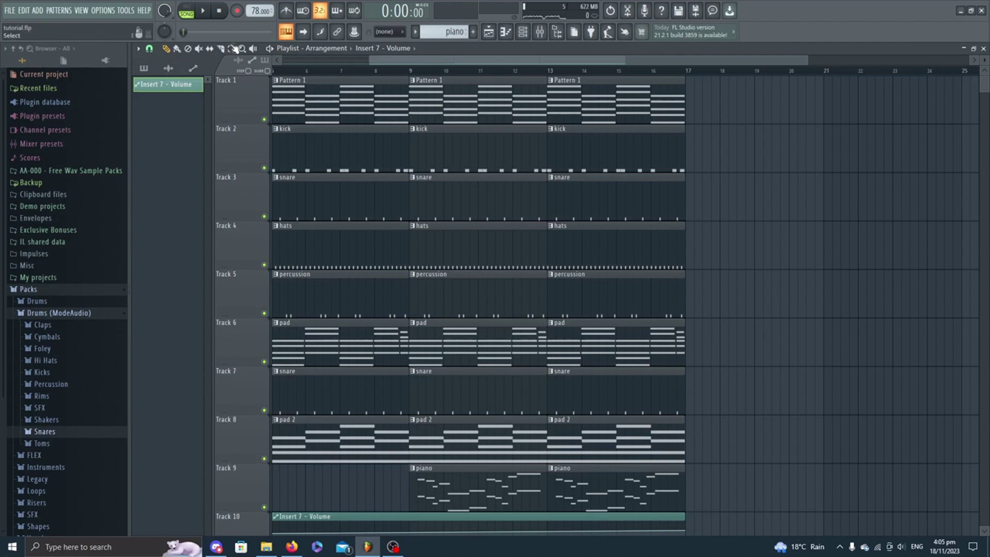
pyautogui.click(242, 49)
pyautogui.click(353, 209)
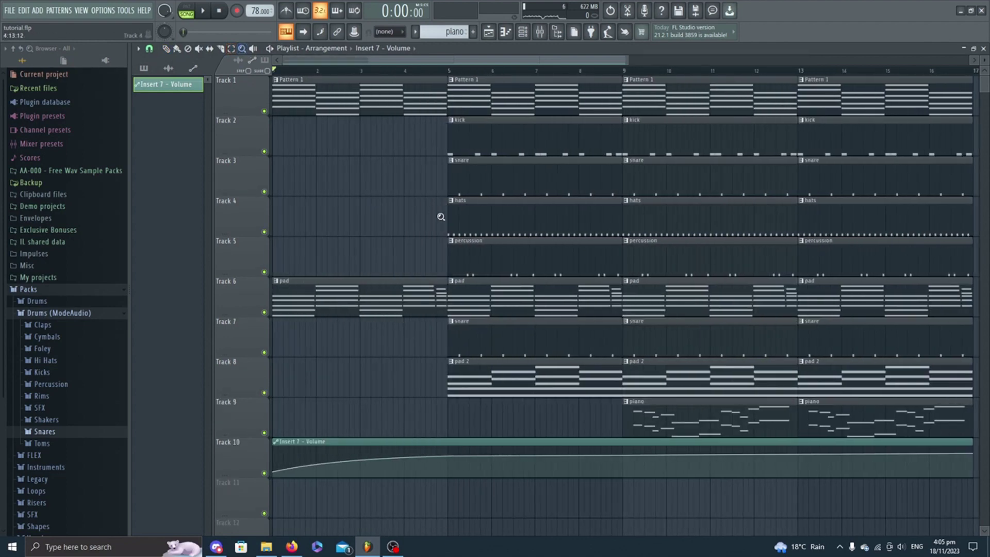